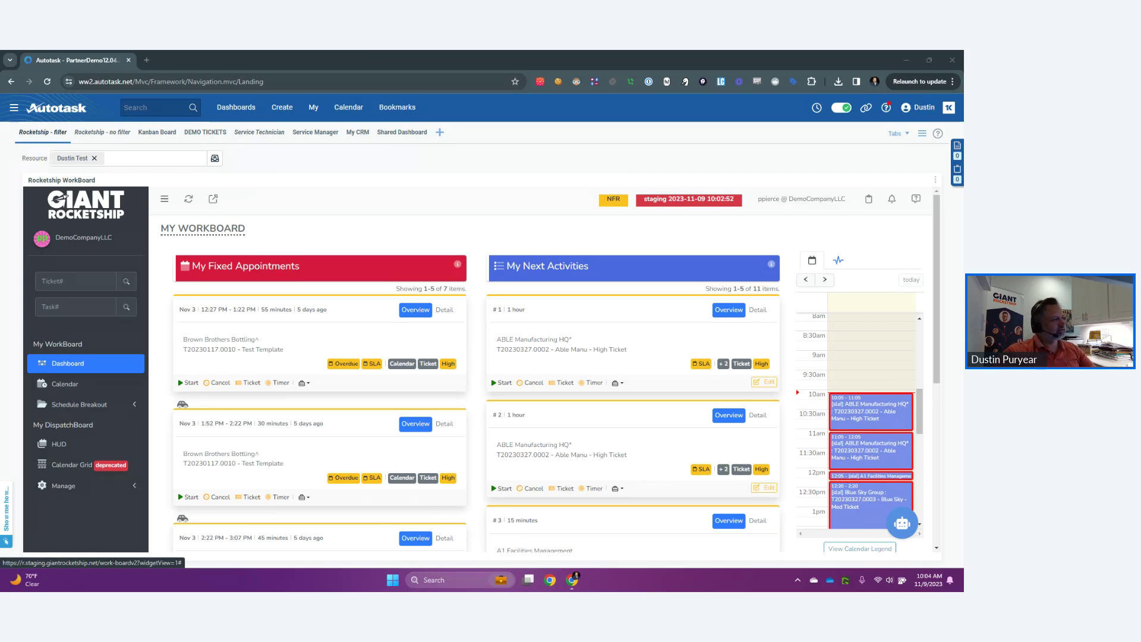
Step: Collapse the WorkBoard's side navigation and open the Service Desk queues list in the admin features and settings
left_click(164, 198)
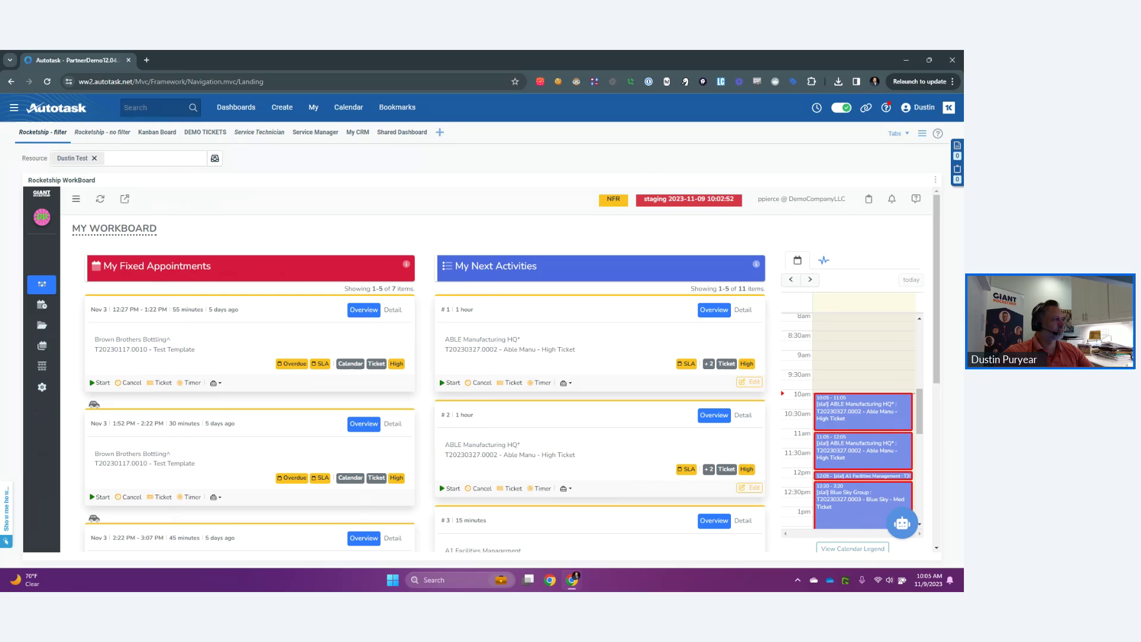
mouse_move(13, 108)
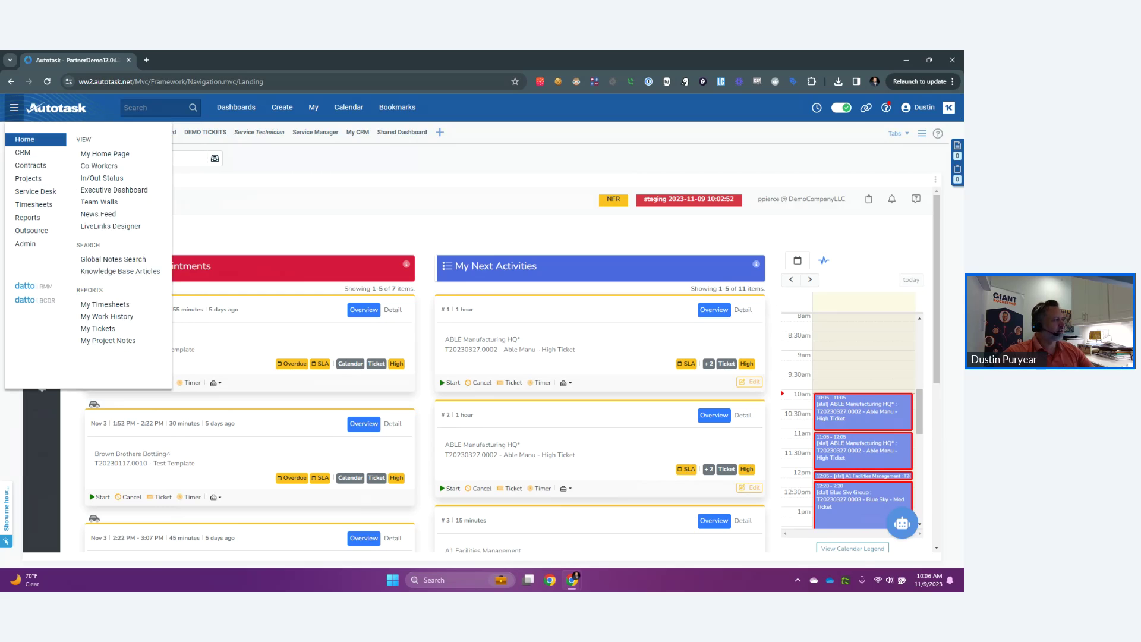
left_click(35, 244)
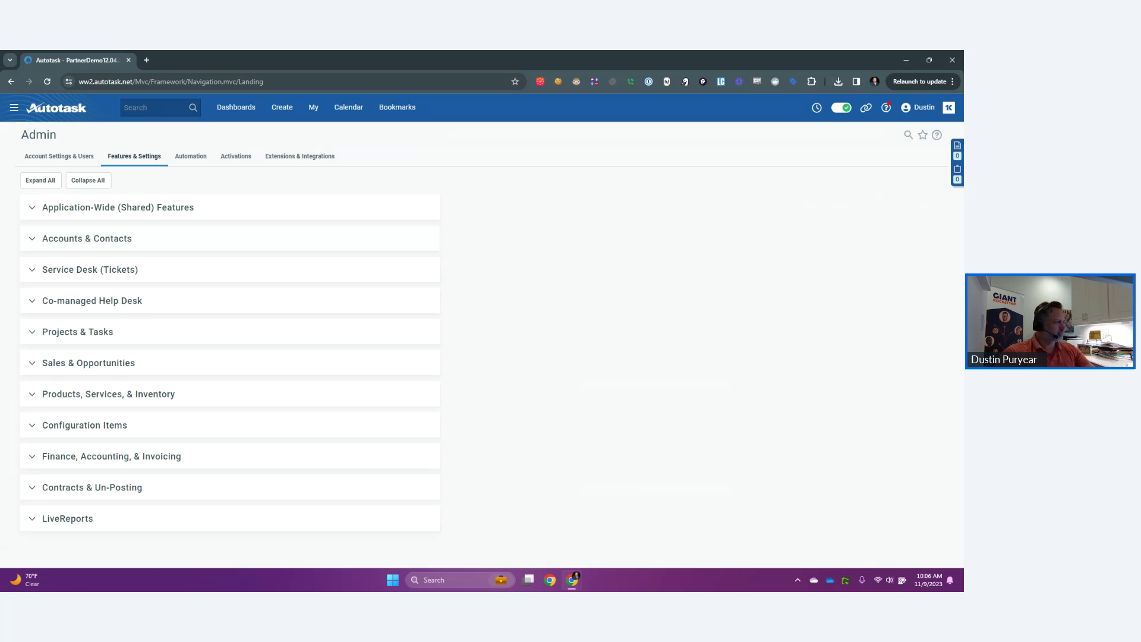
left_click(89, 269)
scroll(229, 381, "down", 1)
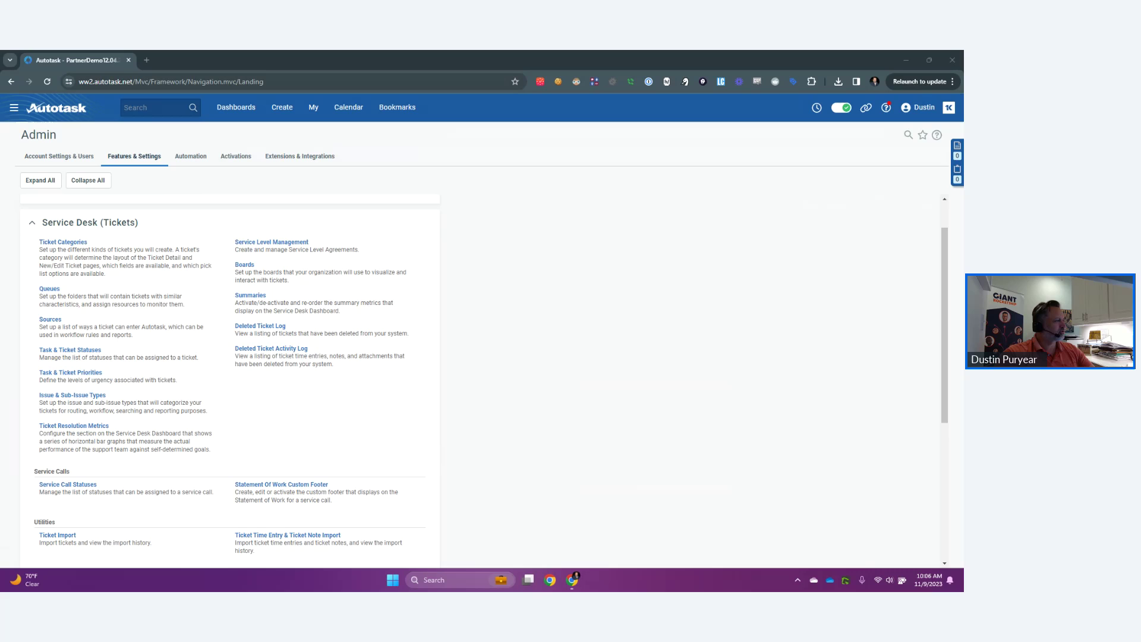
left_click(49, 289)
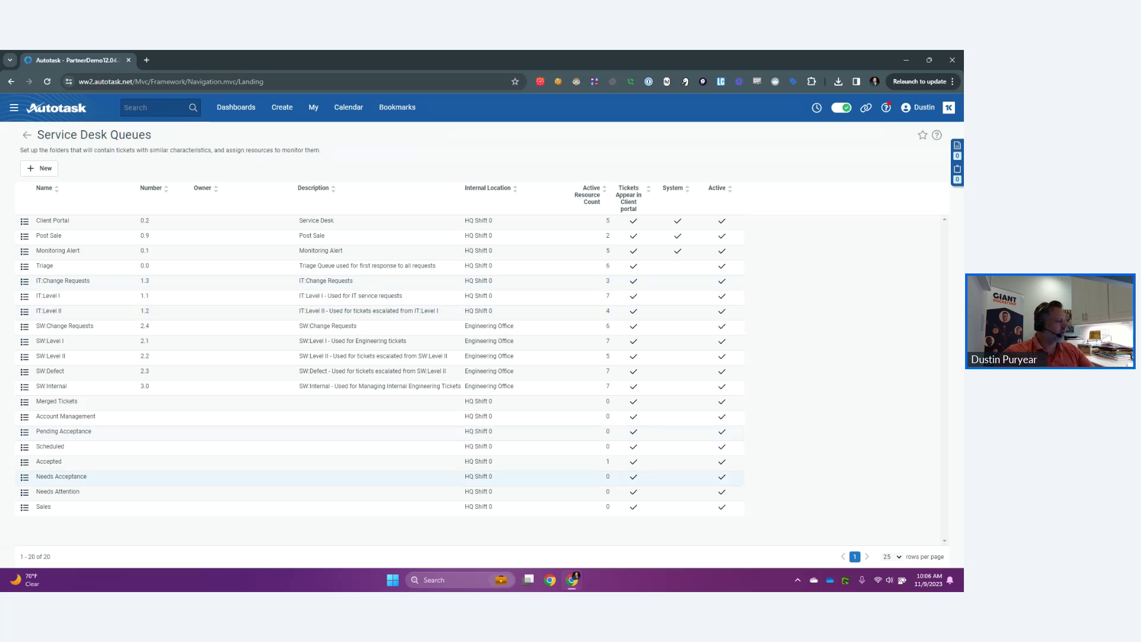
left_click(24, 311)
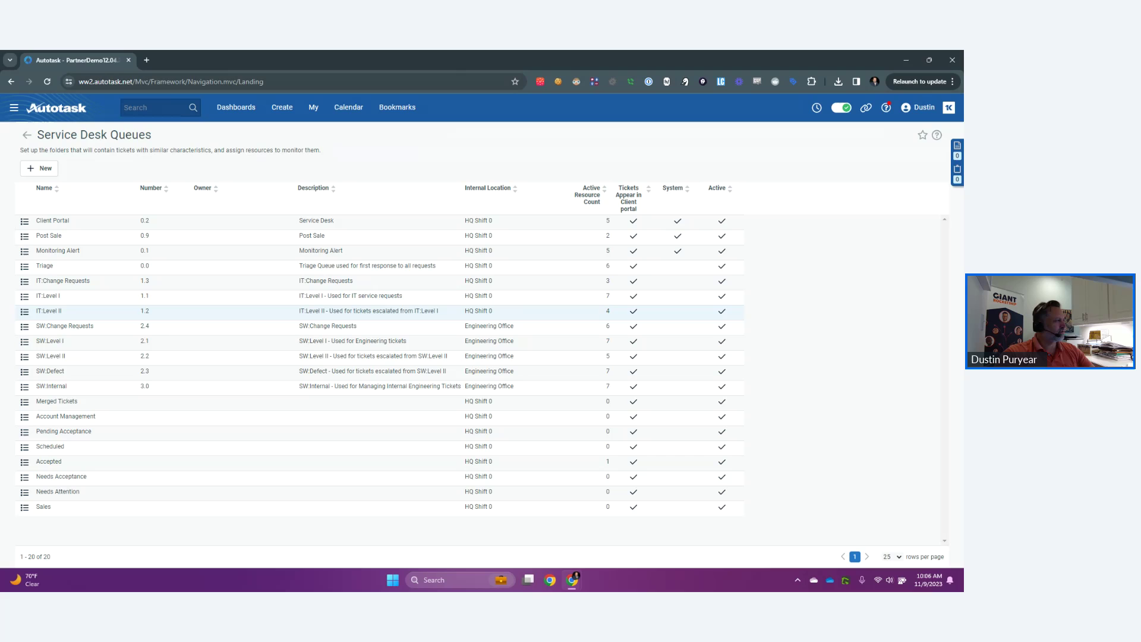
Step: Create and save a service desk queue named Projects with Engineering Office as its internal location
left_click(39, 168)
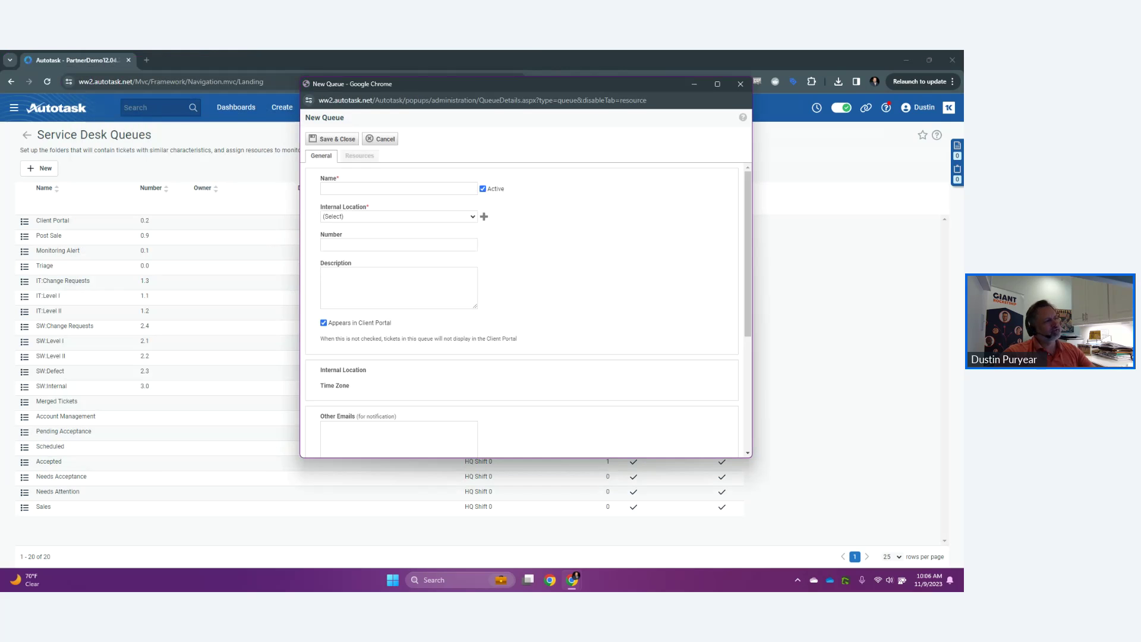
type("Projects")
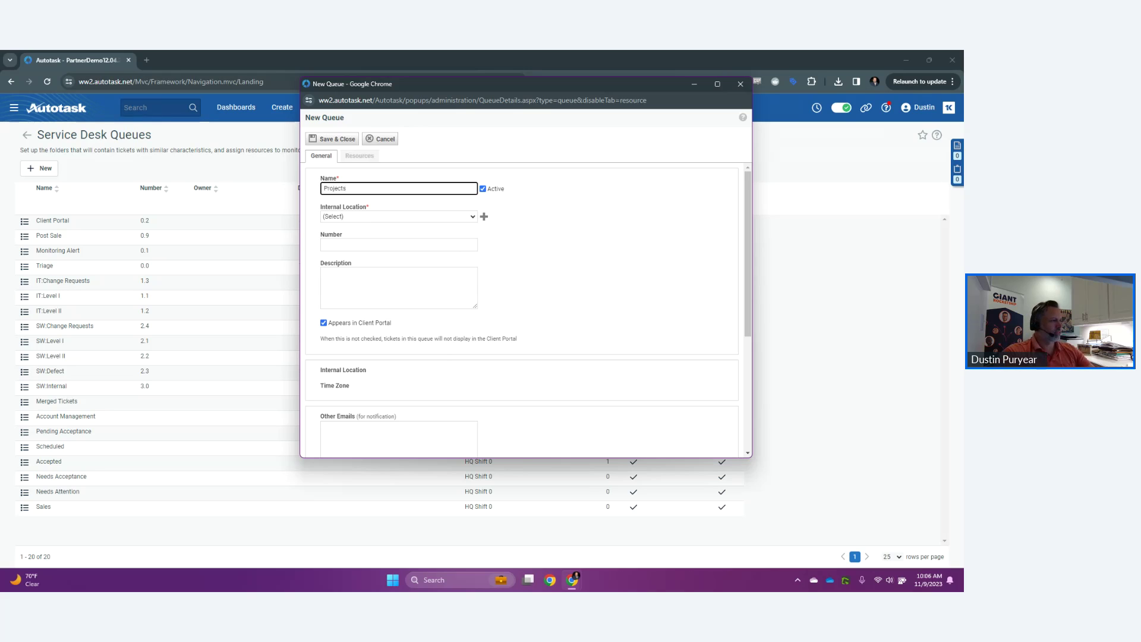
left_click(398, 216)
left_click(347, 233)
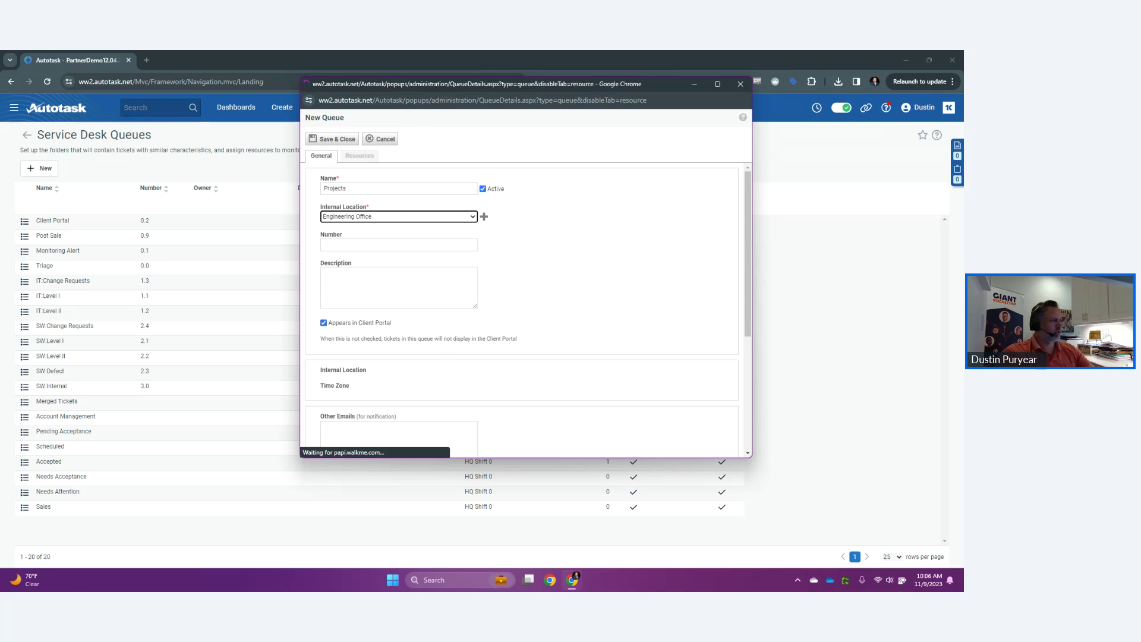
left_click(331, 139)
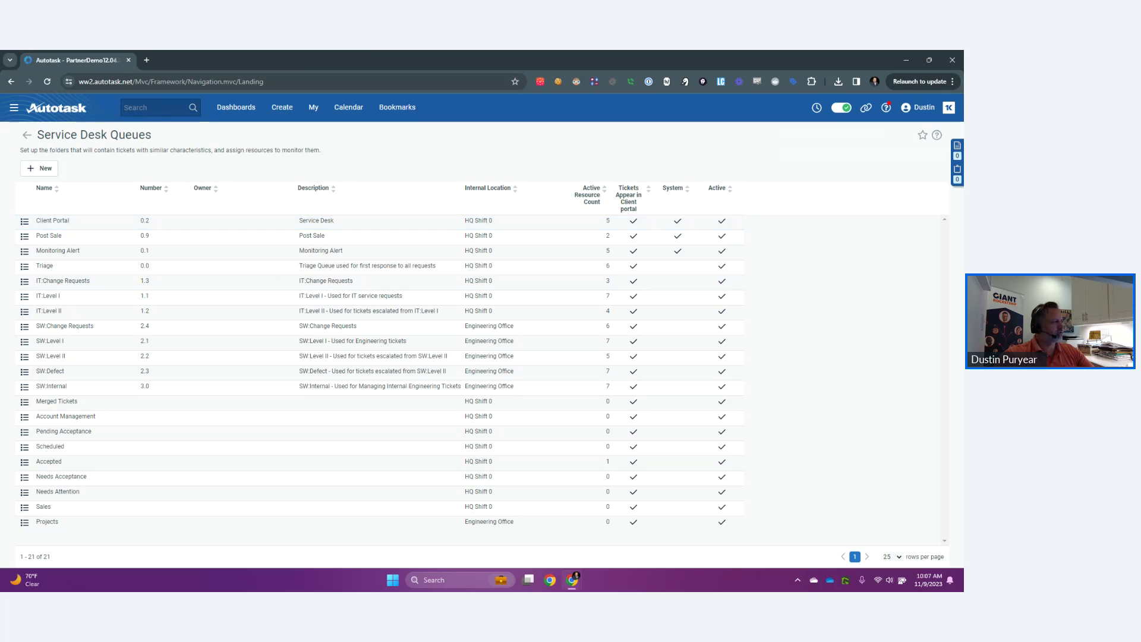
Step: Start a new ticket category in the Service Desk settings, name it Project Ticket and try to save it
key("alt+Left")
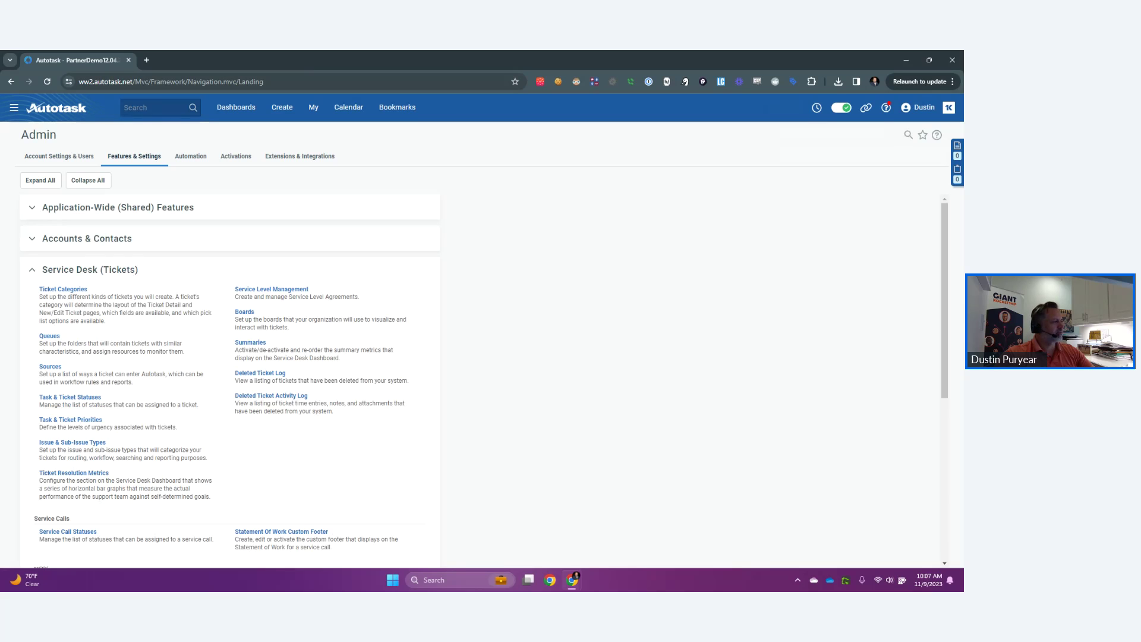
left_click(63, 289)
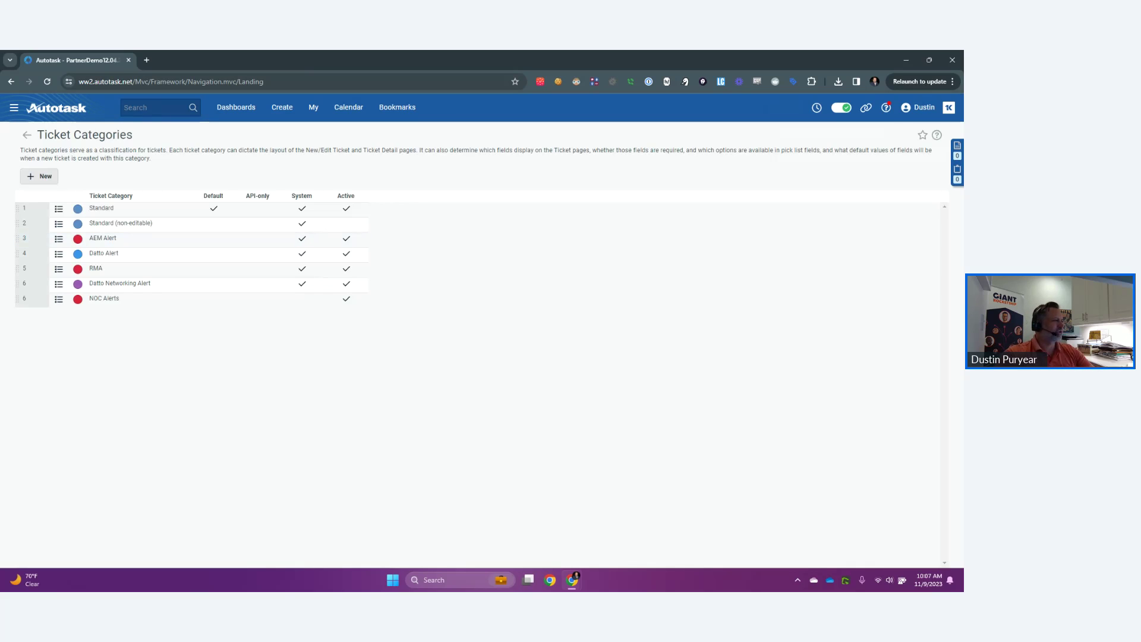
left_click(39, 176)
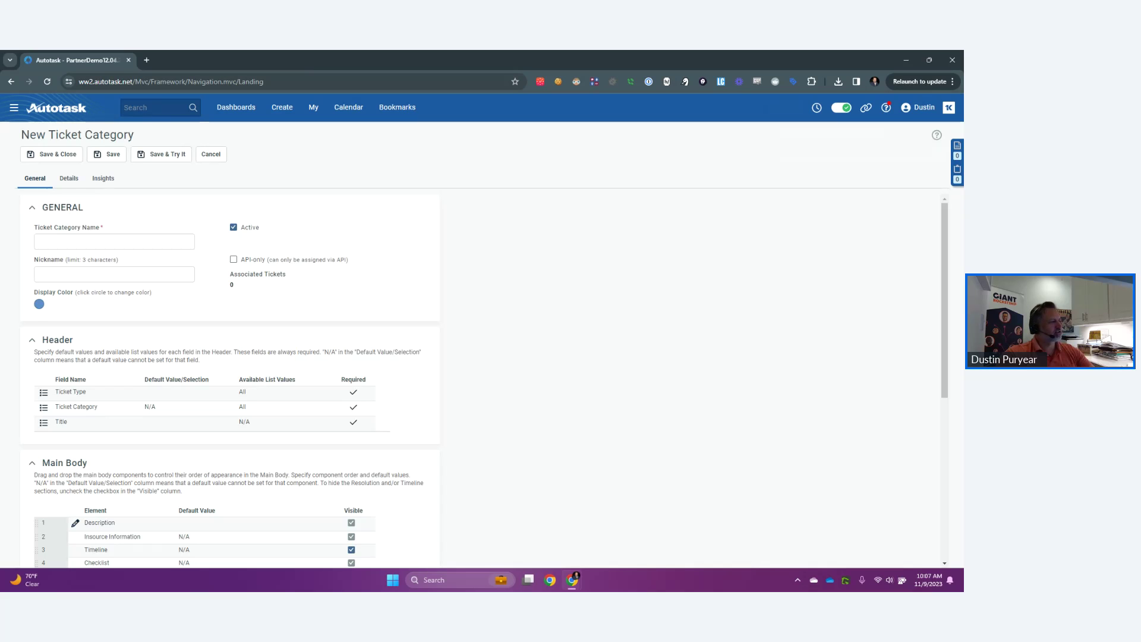
left_click(113, 241)
type("Proj3ec")
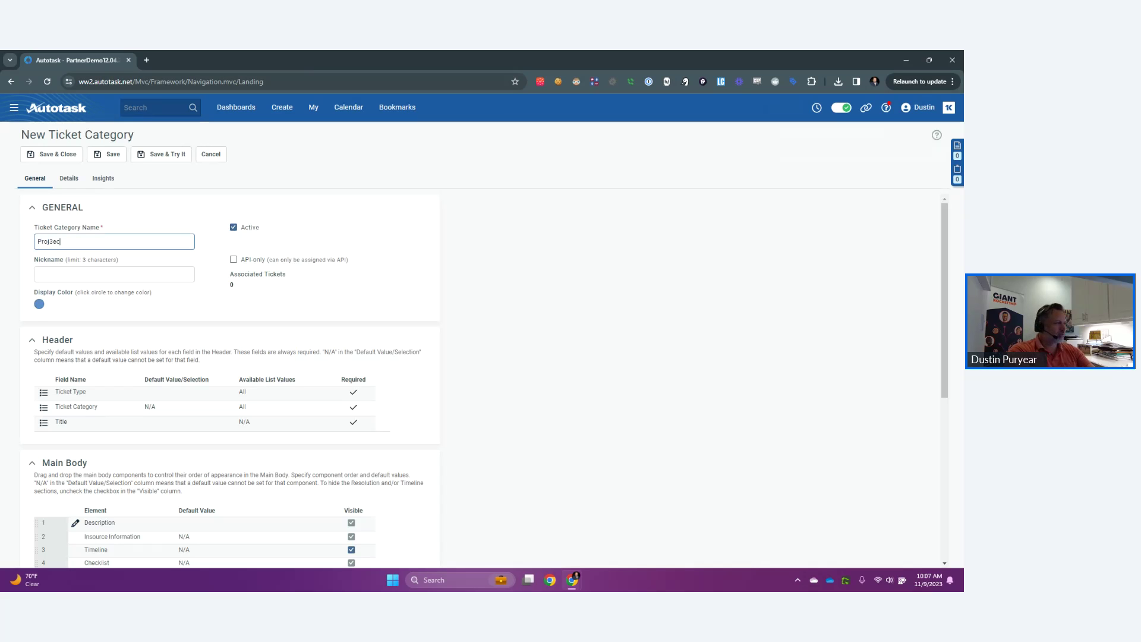
type("t Ti")
type(" Ticket")
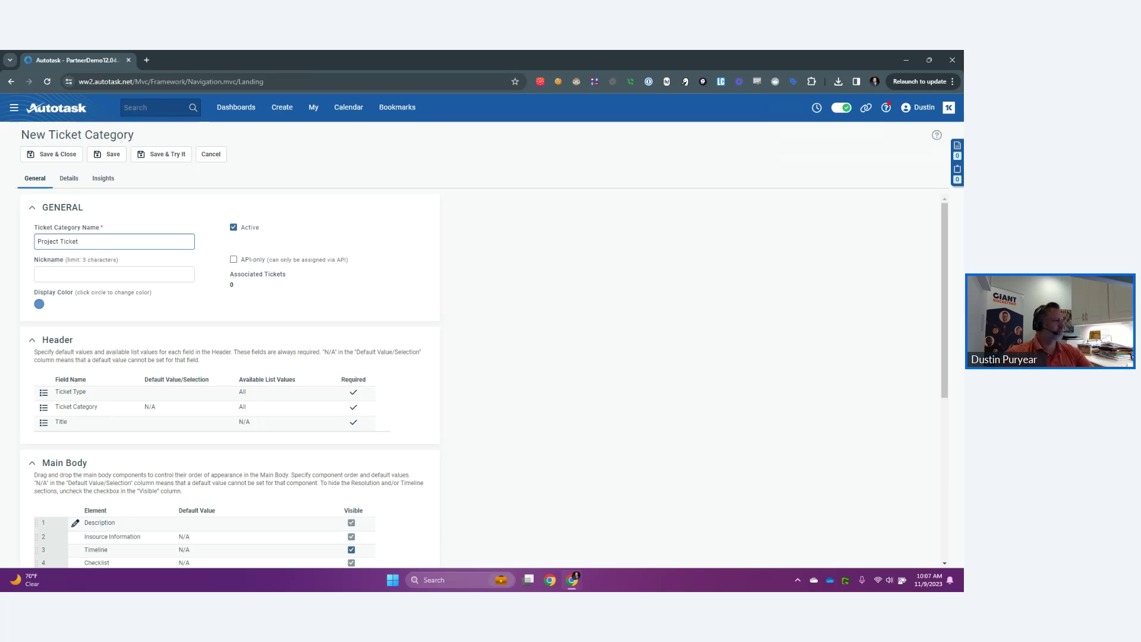
scroll(229, 378, "down", 2)
scroll(230, 378, "up", 2)
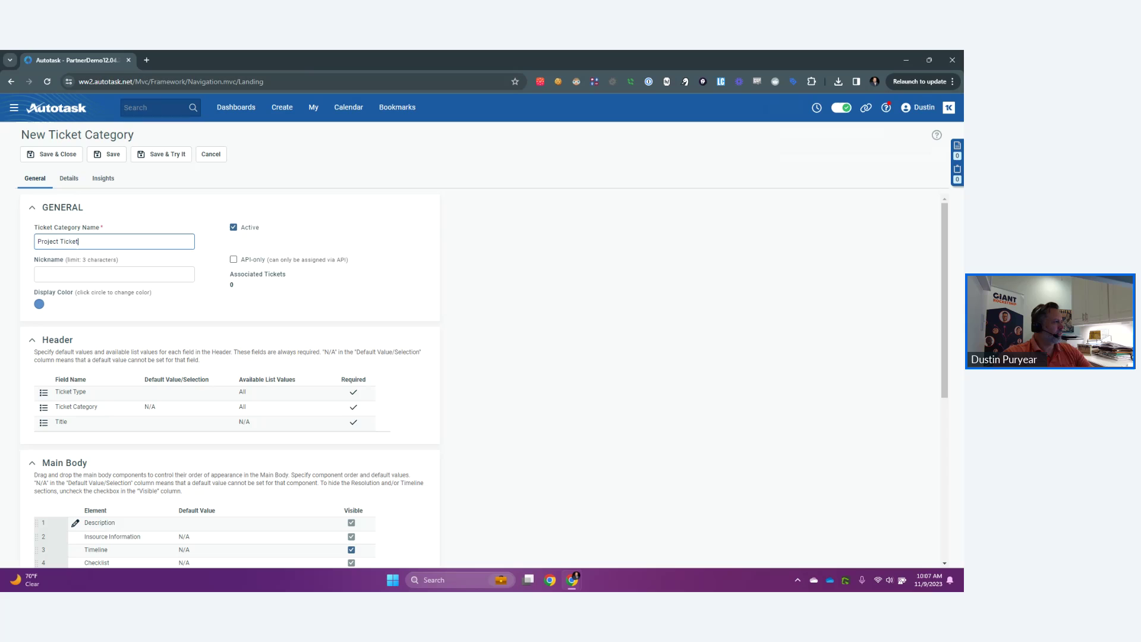
key("ctrl+a")
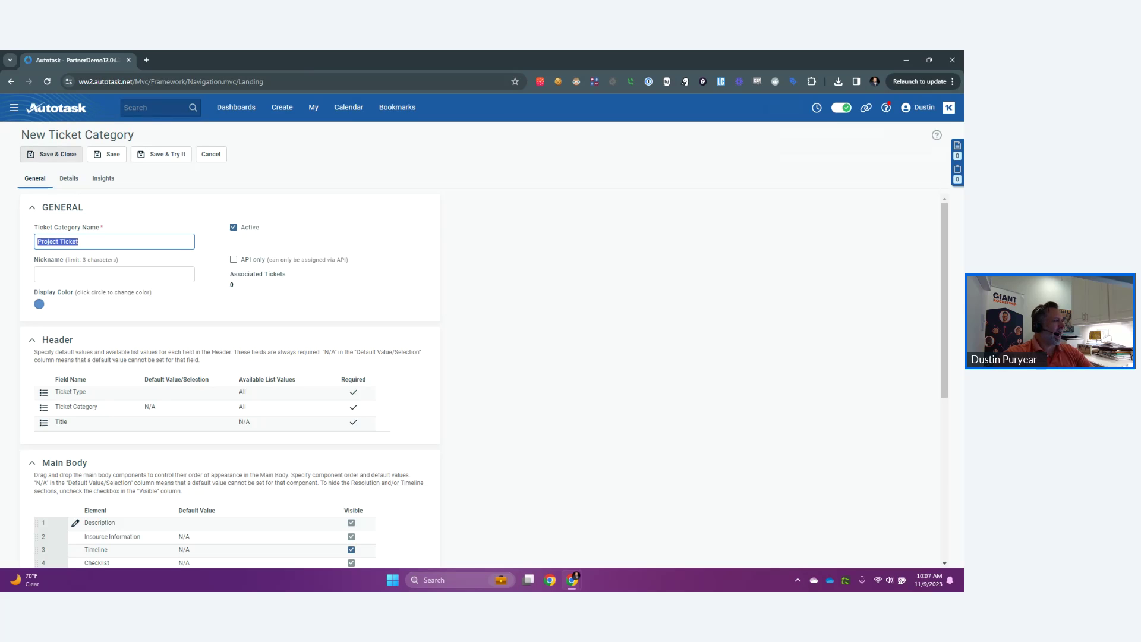
left_click(52, 154)
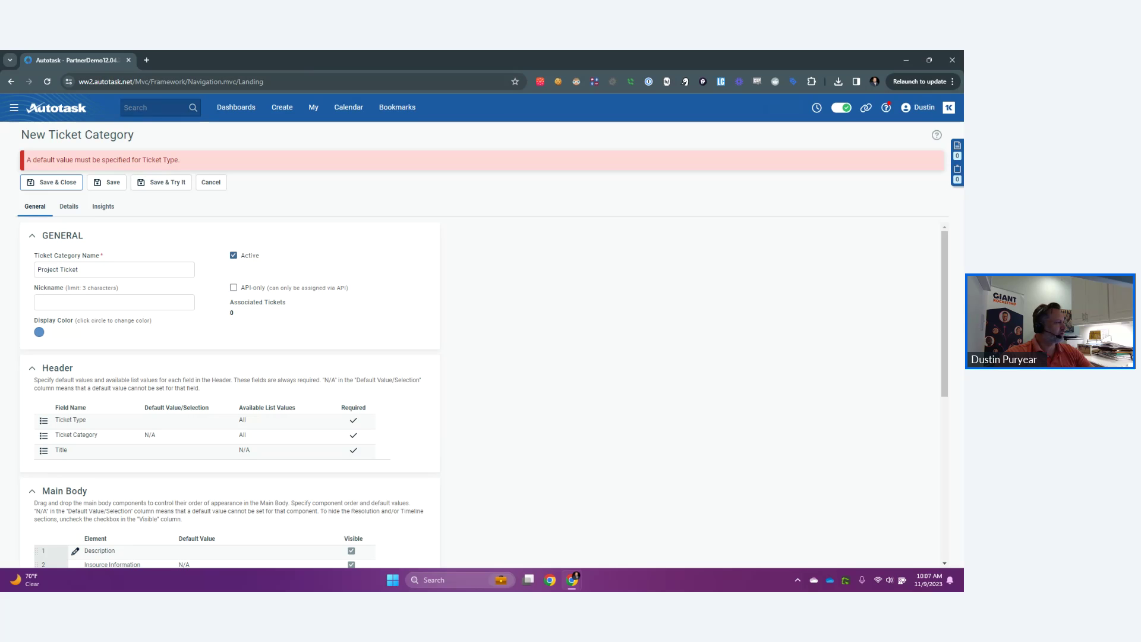
Step: Set the Project Ticket category's default ticket type to Problem and save the category
scroll(229, 399, "down", 2)
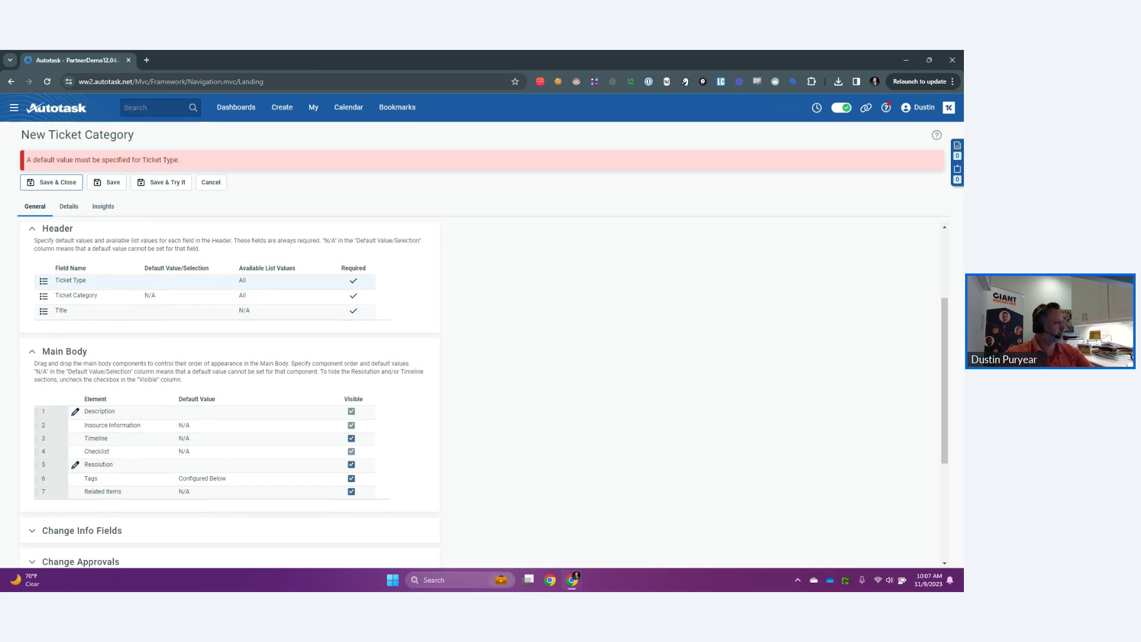
left_click(70, 280)
left_click(189, 285)
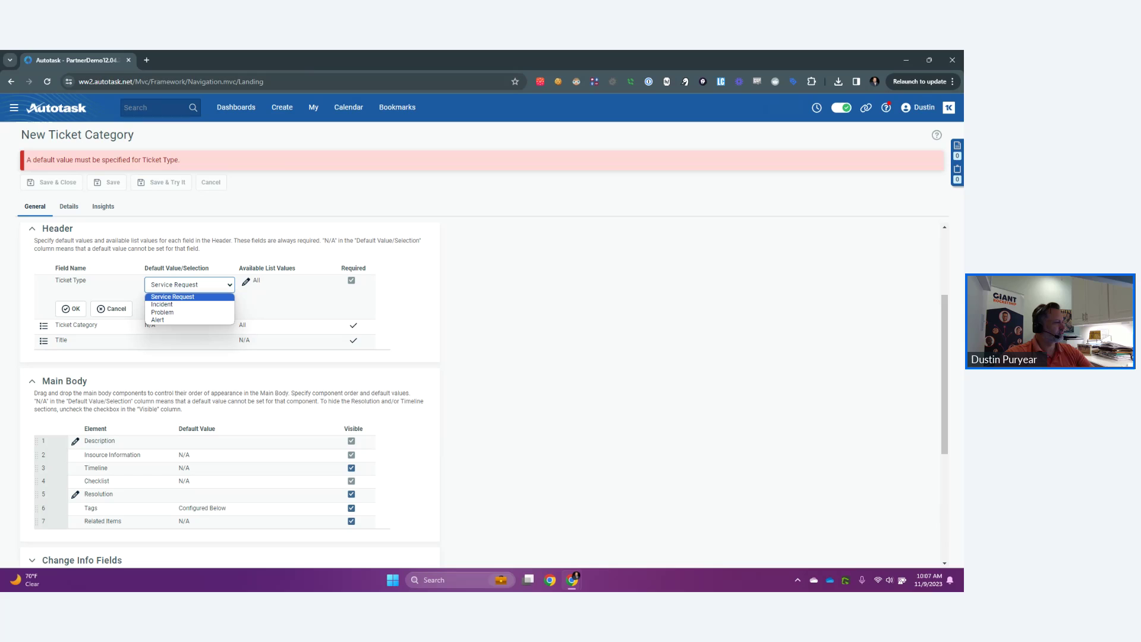
left_click(164, 312)
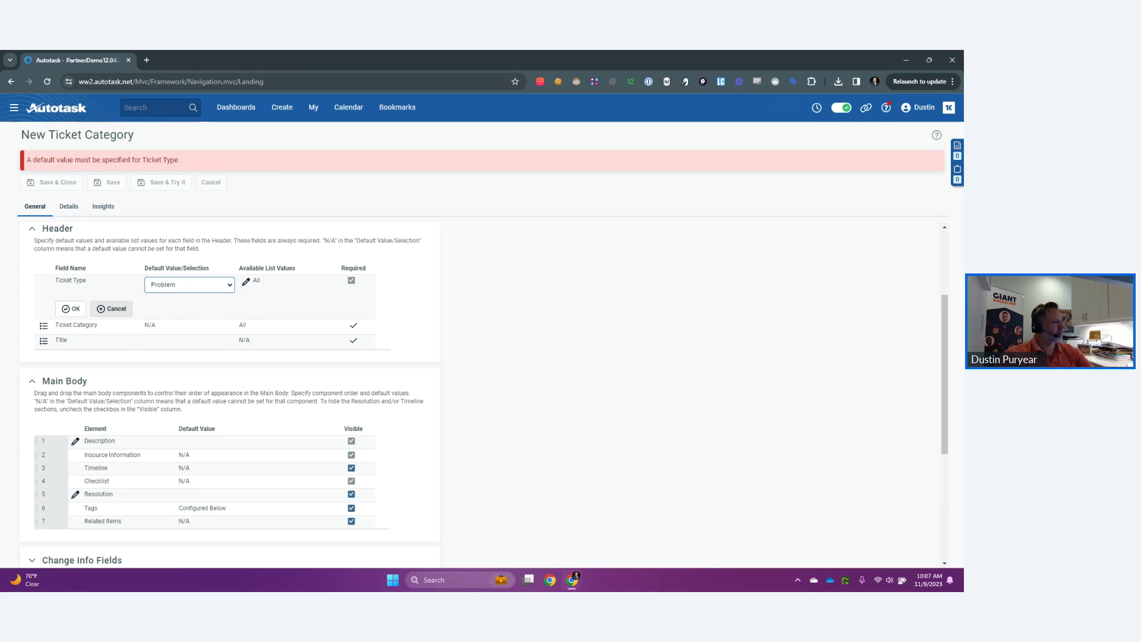
left_click(71, 308)
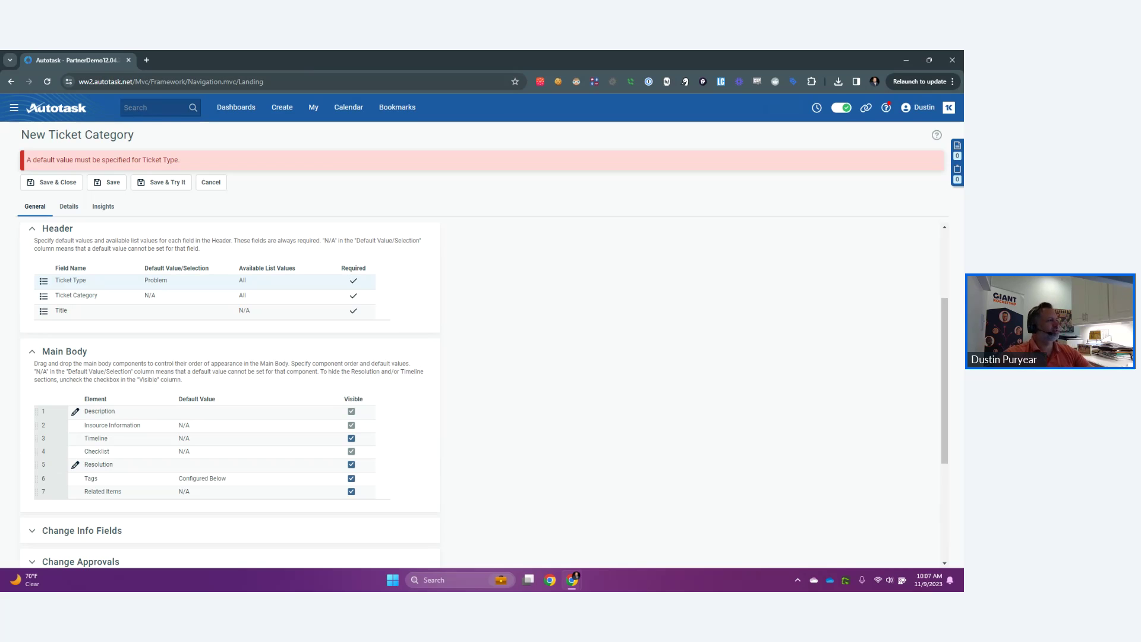
scroll(204, 281, "up", 3)
left_click(51, 181)
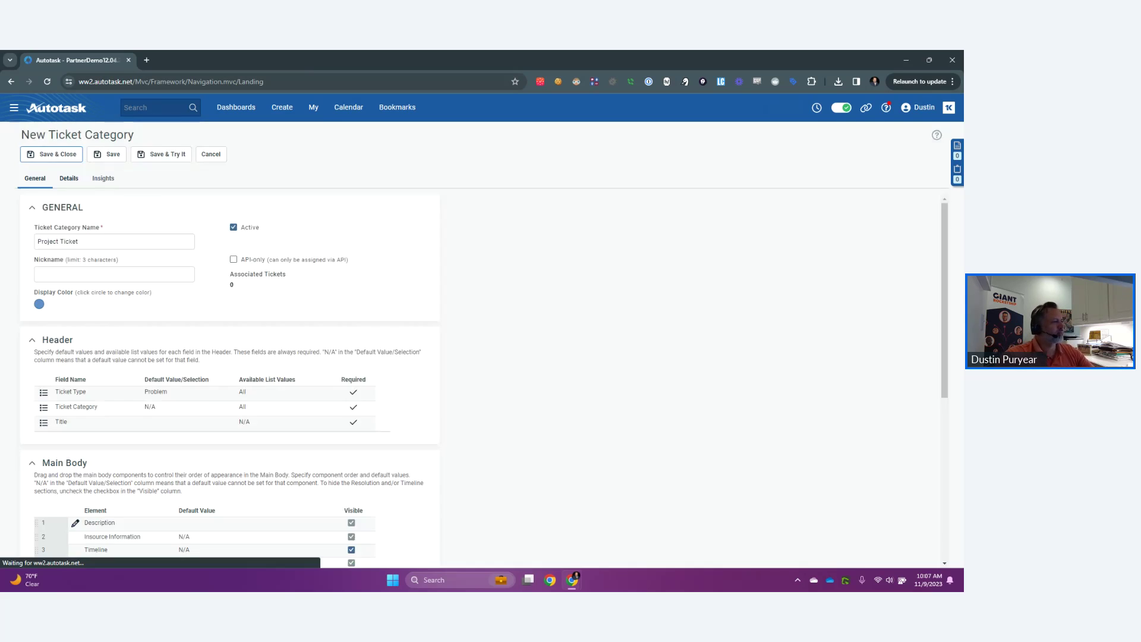
Step: Start another ticket category named Project Task and set its default ticket type to Incident
left_click(38, 175)
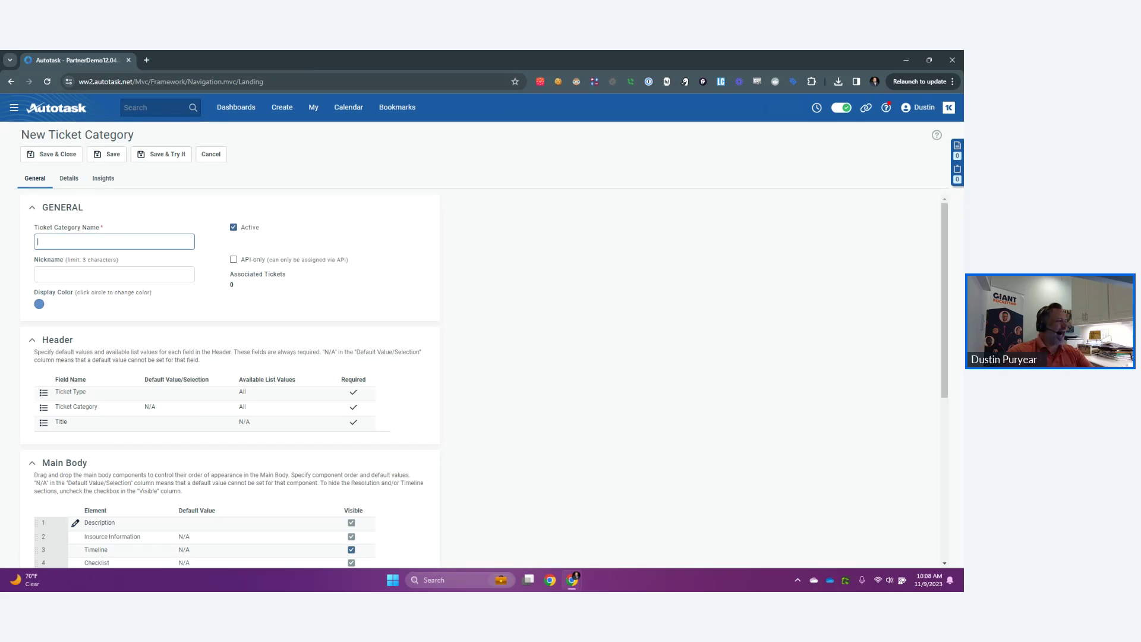
type("Project Task")
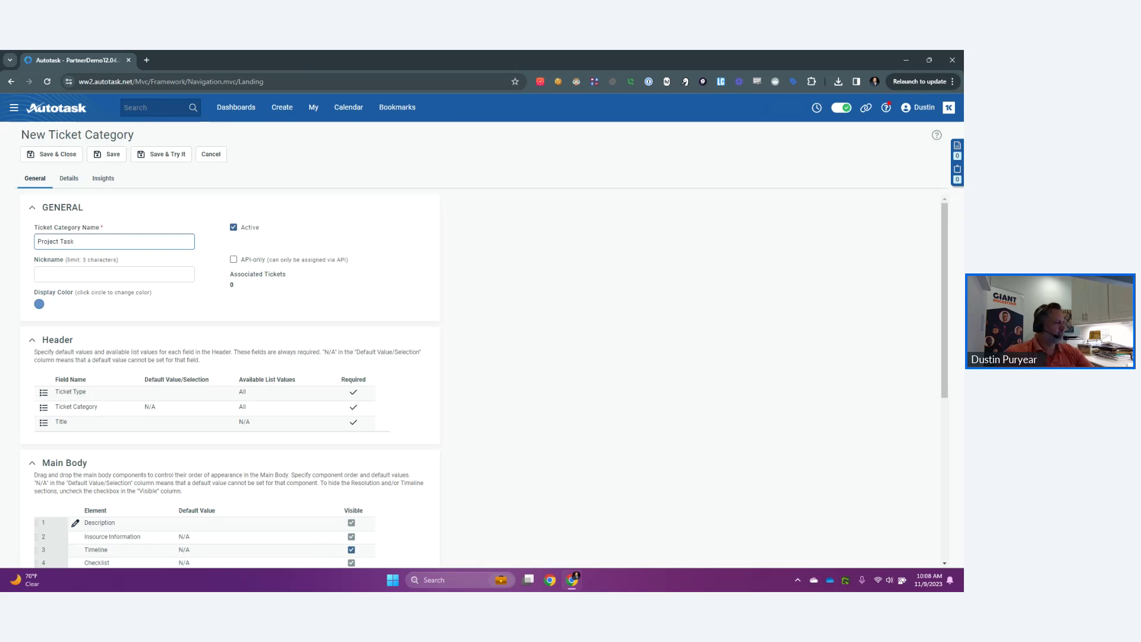
left_click(70, 391)
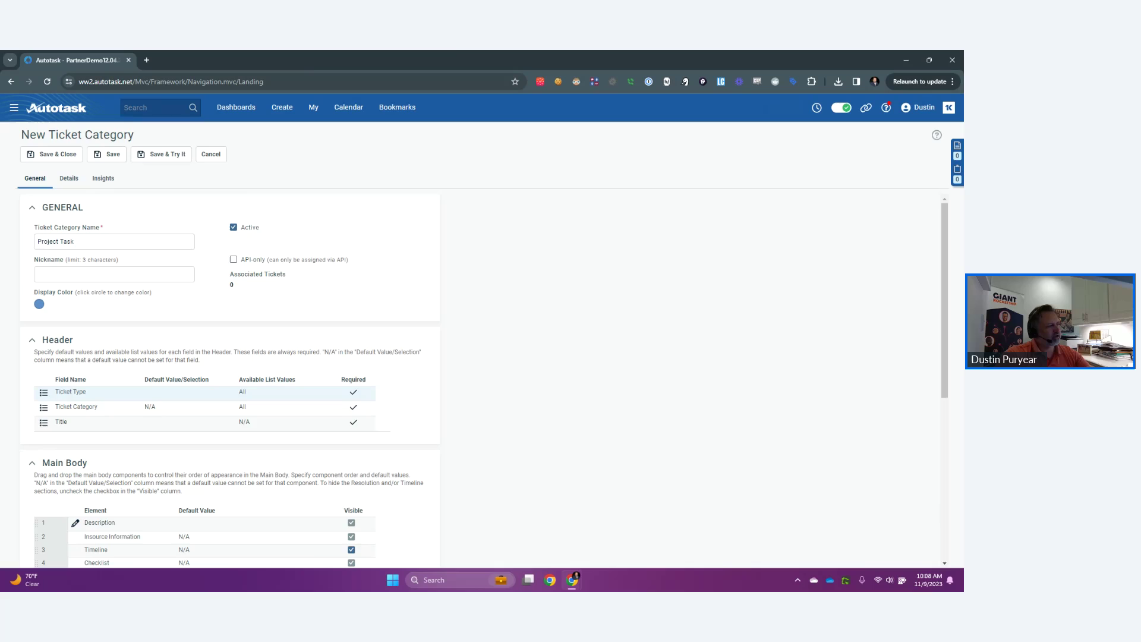
left_click(245, 393)
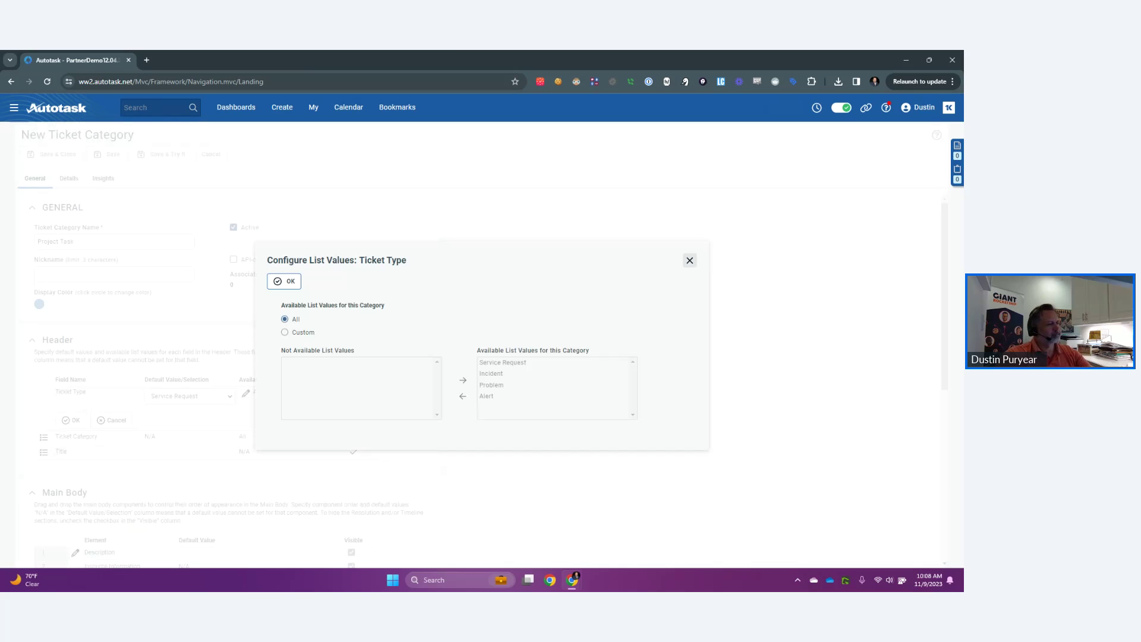
left_click(689, 260)
left_click(189, 395)
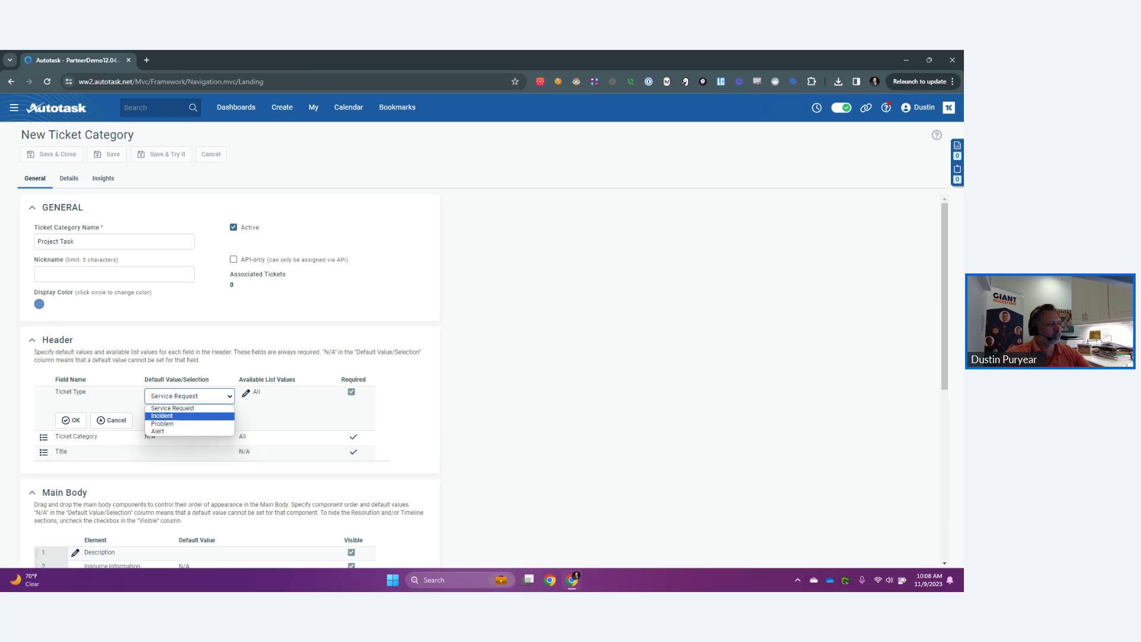
left_click(163, 414)
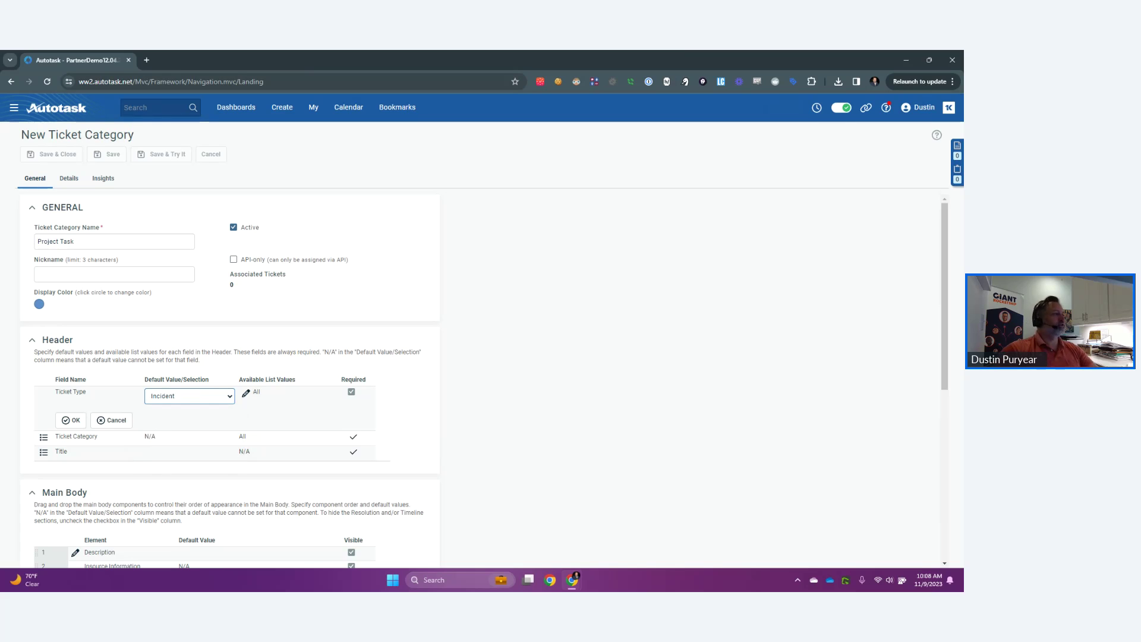
left_click(71, 420)
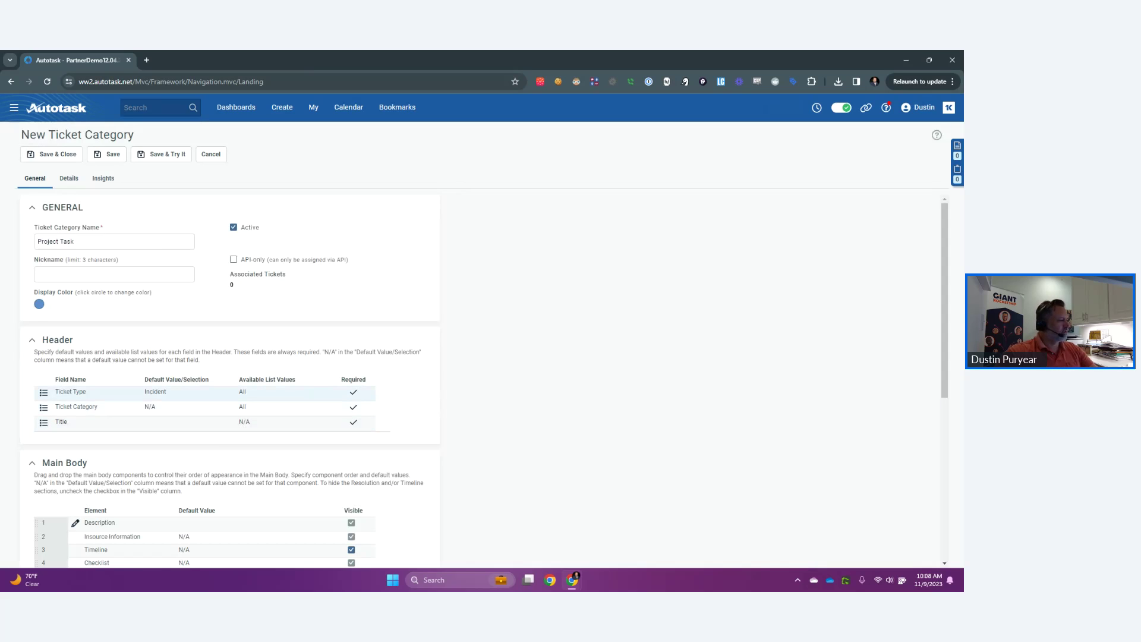
Step: Restrict the Project Task category's available ticket types to a custom list containing only Incident
left_click(242, 392)
left_click(245, 393)
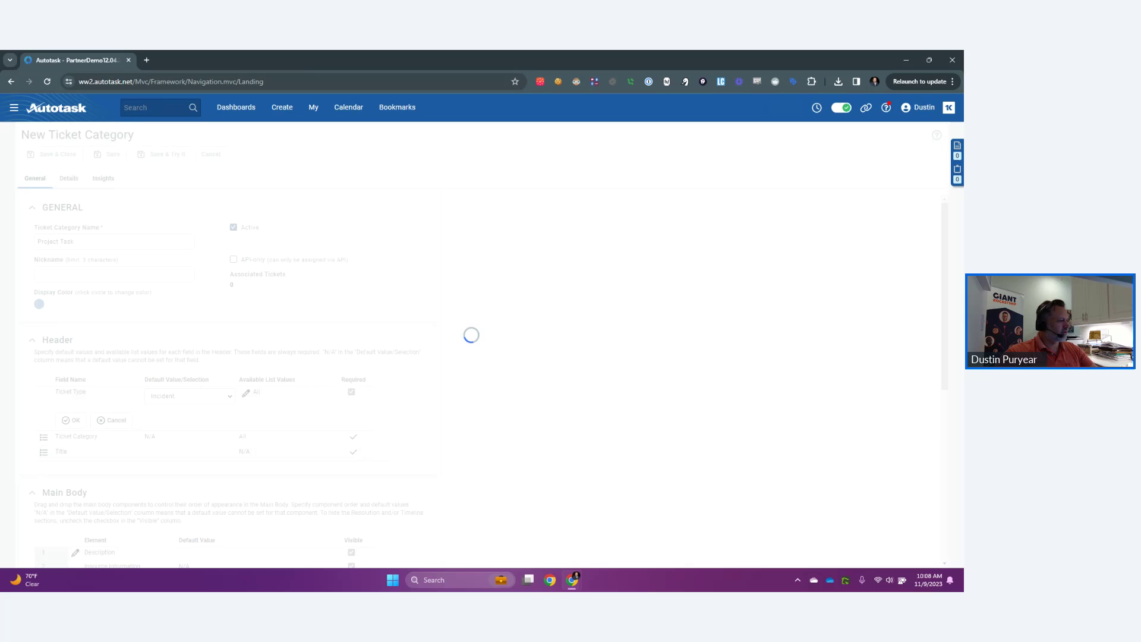
left_click(285, 332)
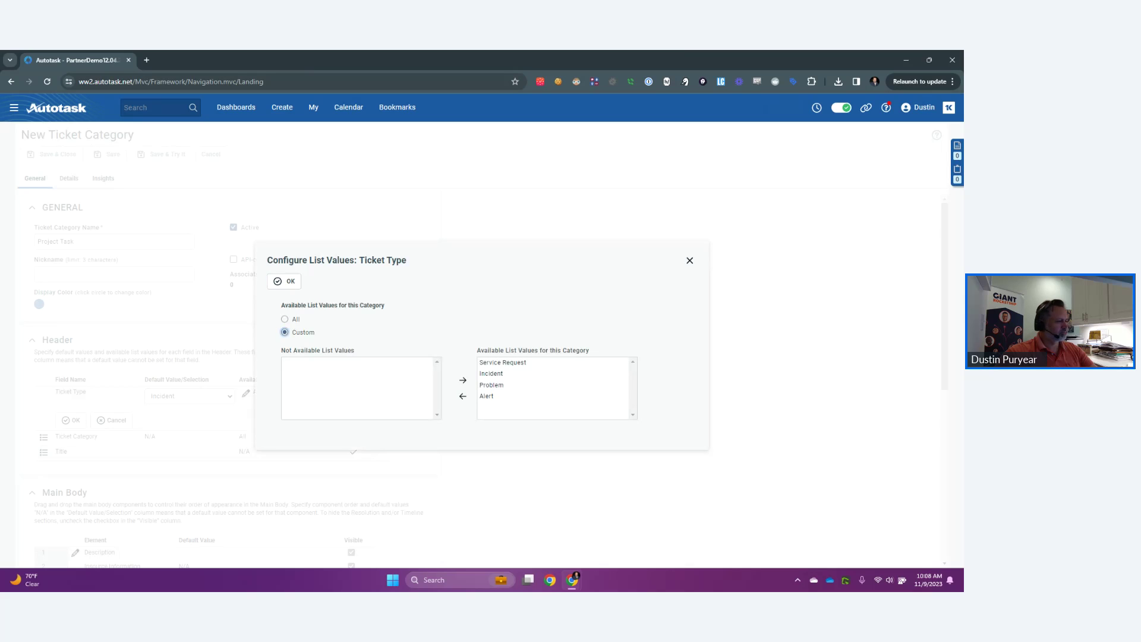
left_click(502, 361)
left_click(486, 396, "shift")
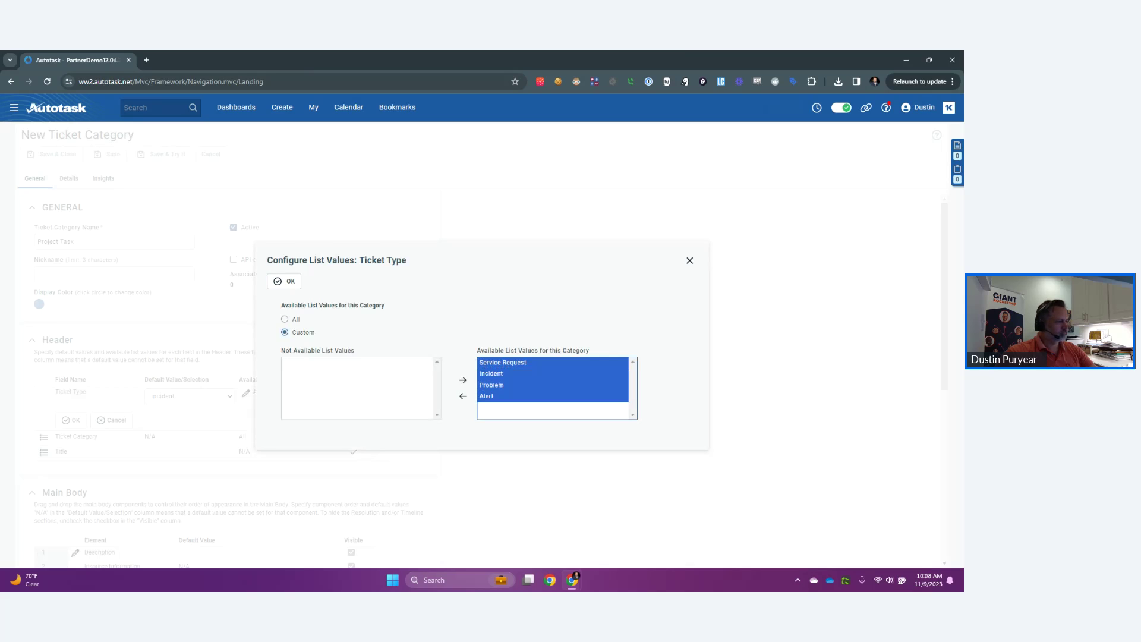
left_click(462, 395)
double_click(306, 385)
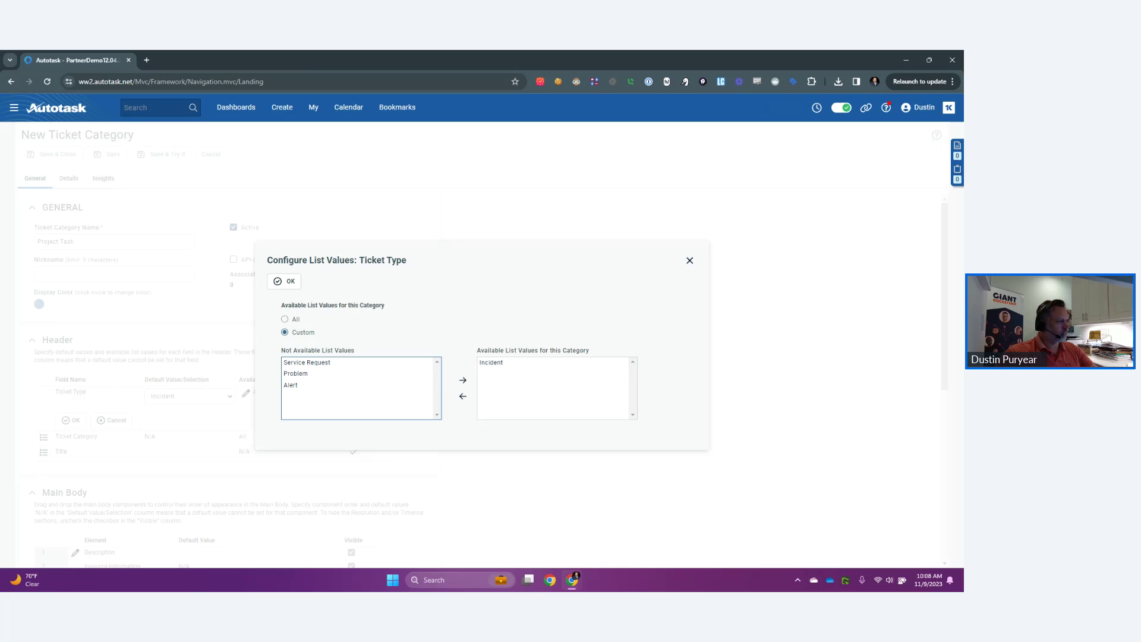
left_click(284, 281)
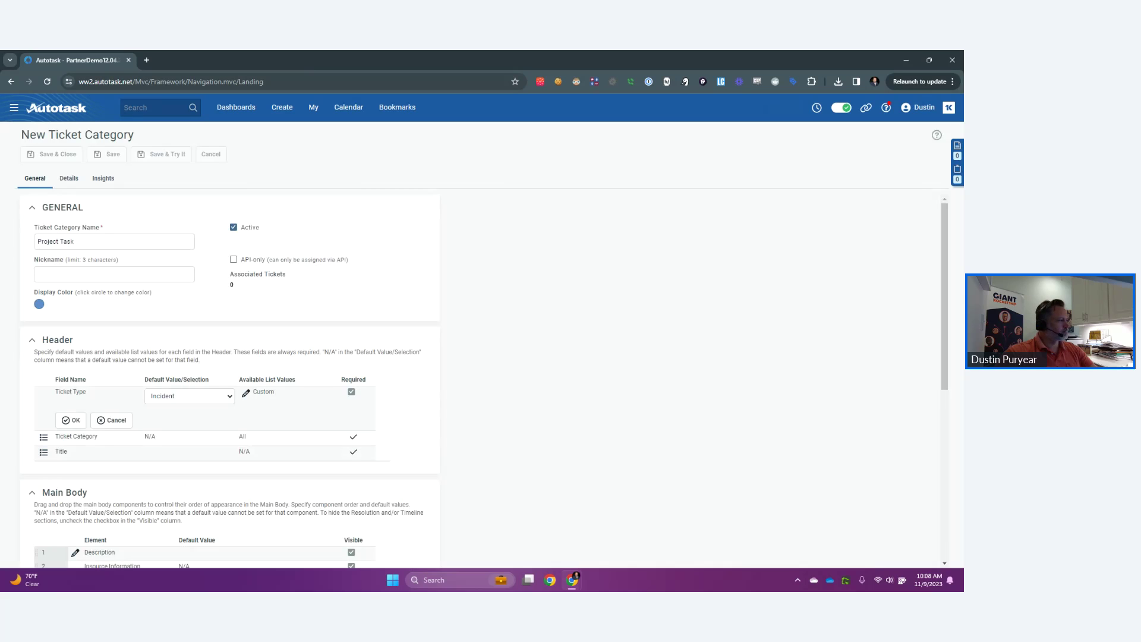
Step: Save and close the Project Task category, and reopen the Project Ticket category to rename it Project
left_click(71, 420)
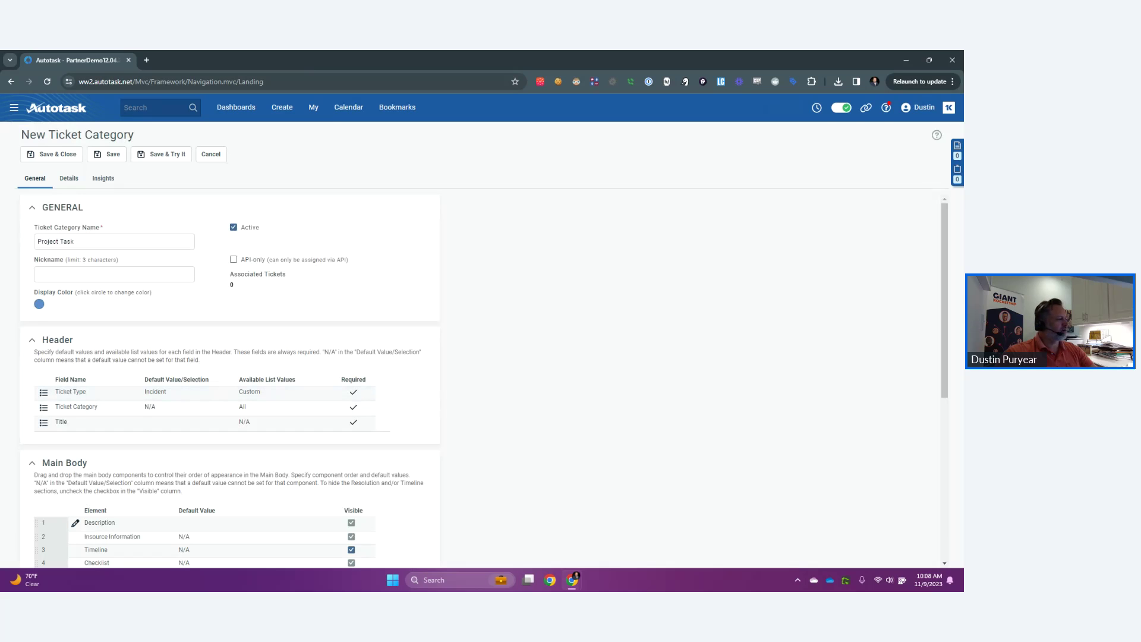
left_click(53, 154)
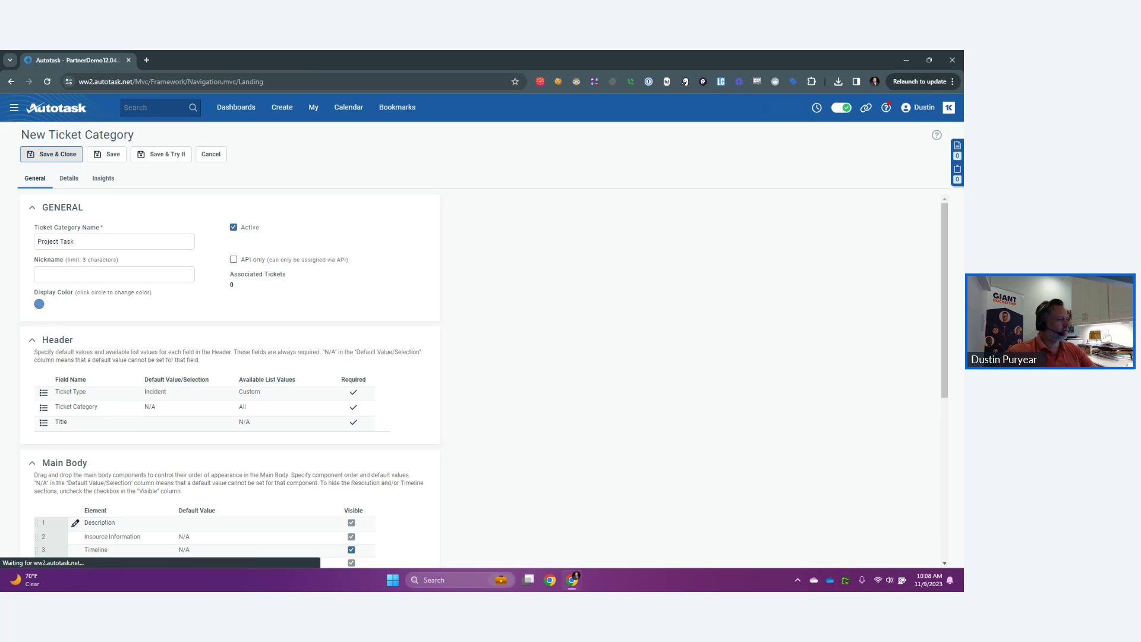
left_click(58, 314)
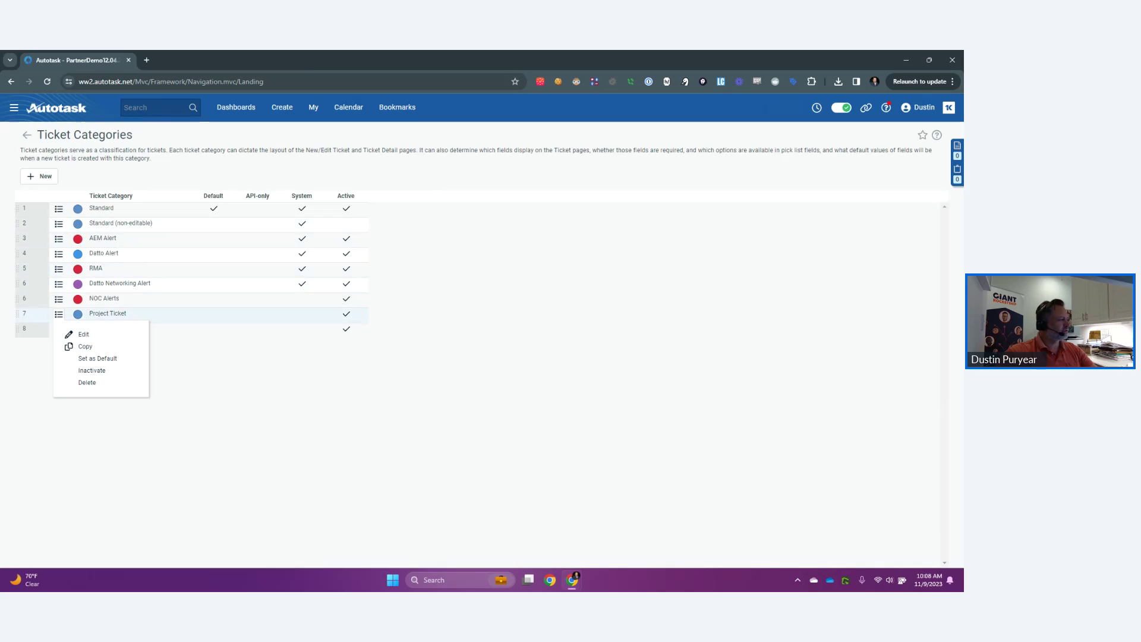
left_click(83, 334)
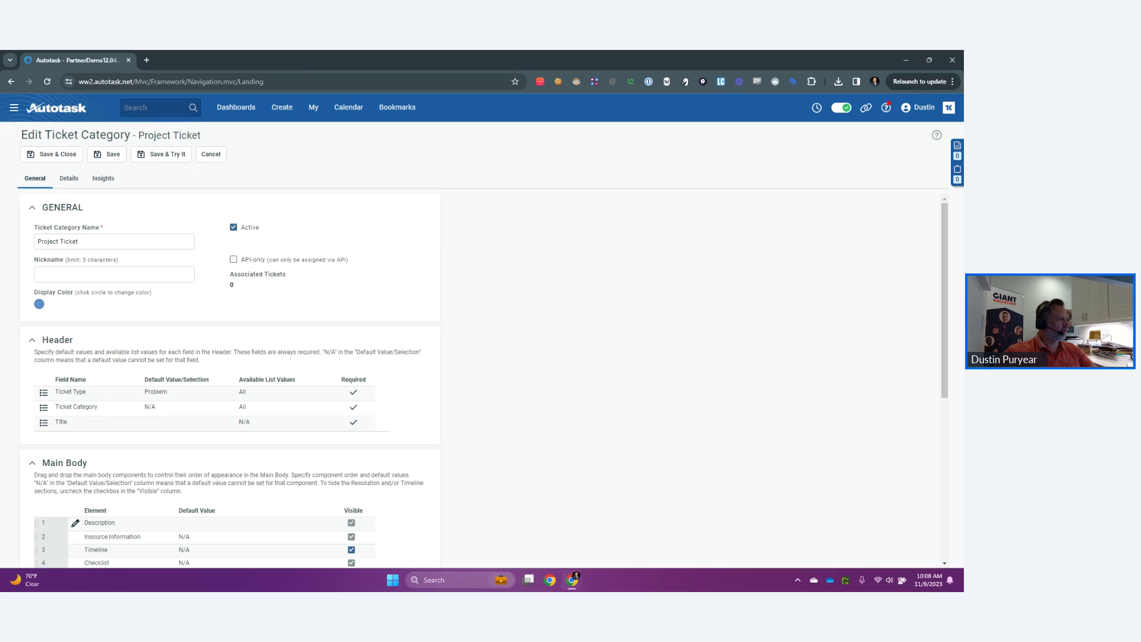
double_click(69, 241)
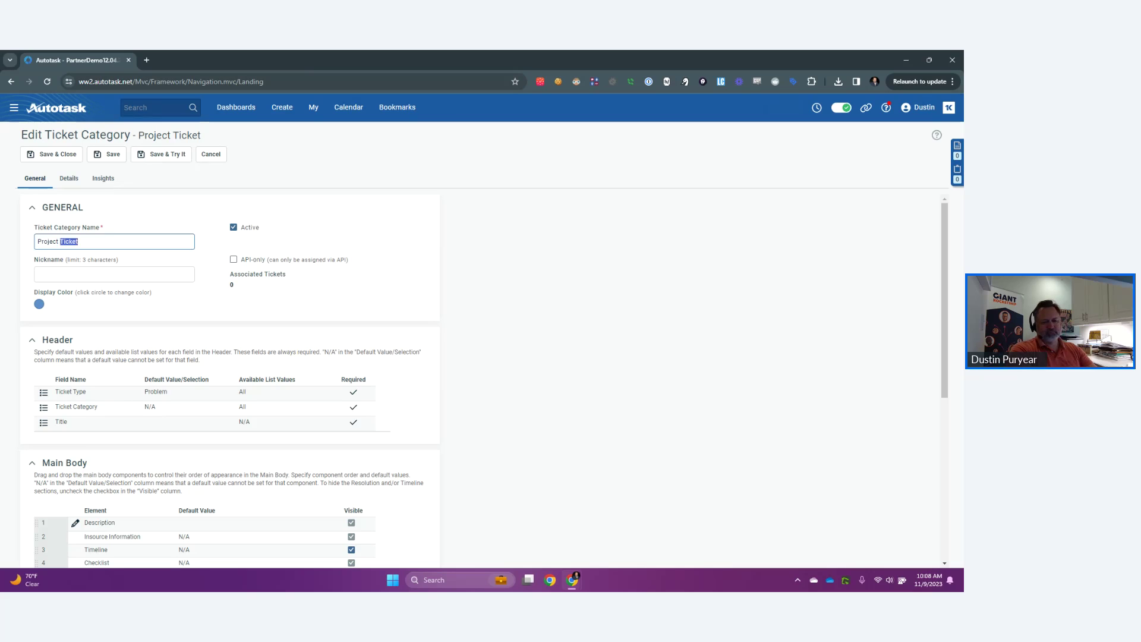
key("BackSpace")
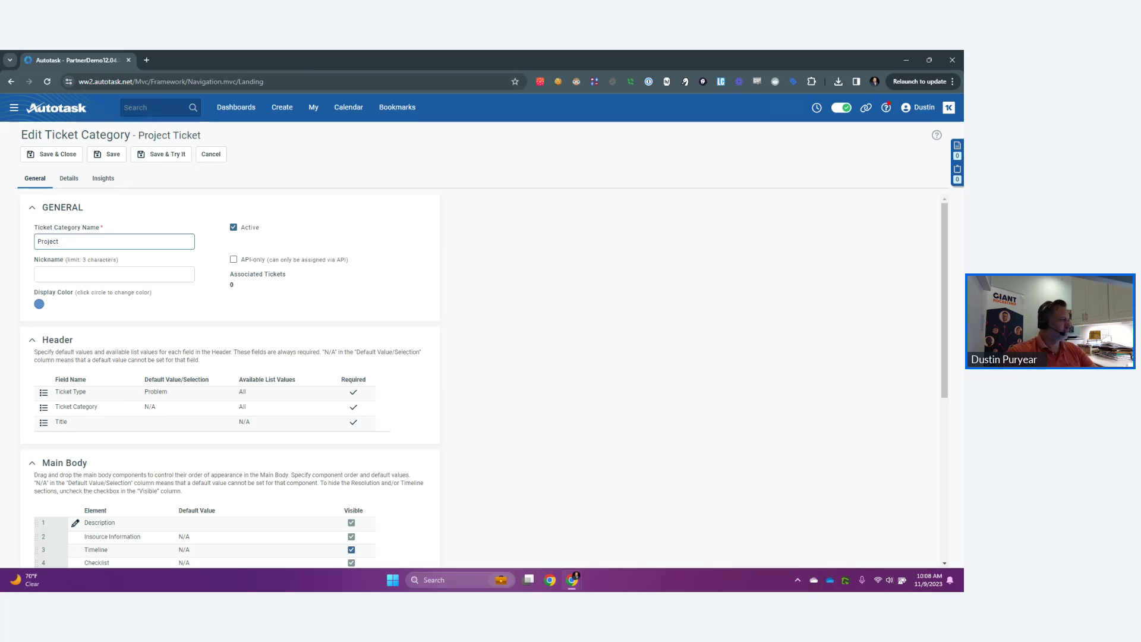
Step: Restrict the Project category's available ticket types to a custom list containing only Problem, and save the category
scroll(207, 264, "down", 2)
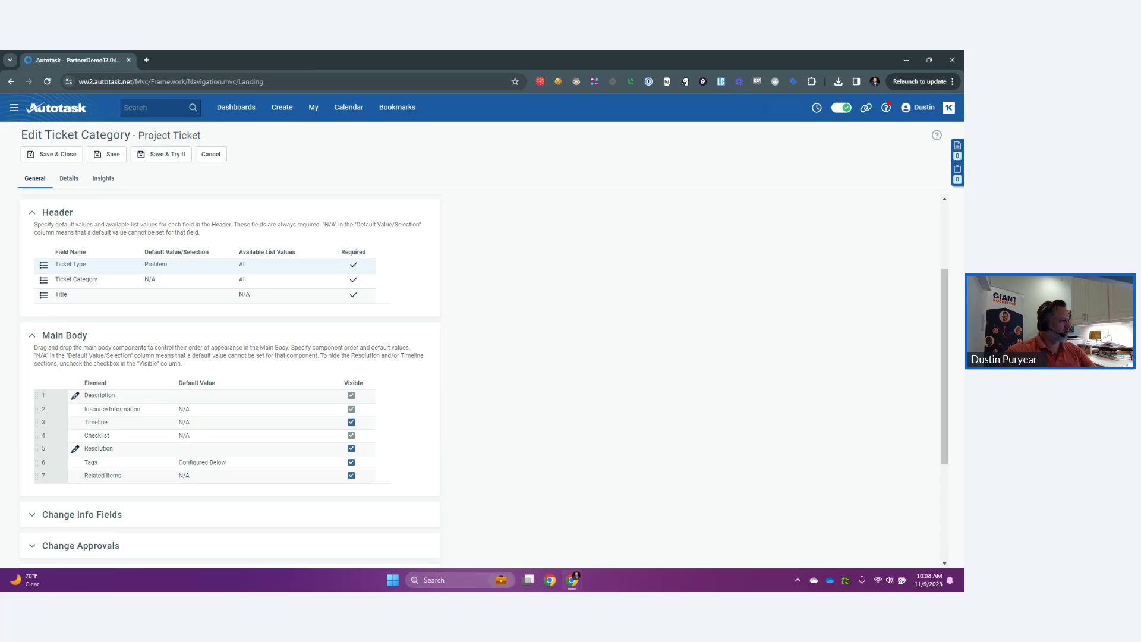
left_click(208, 264)
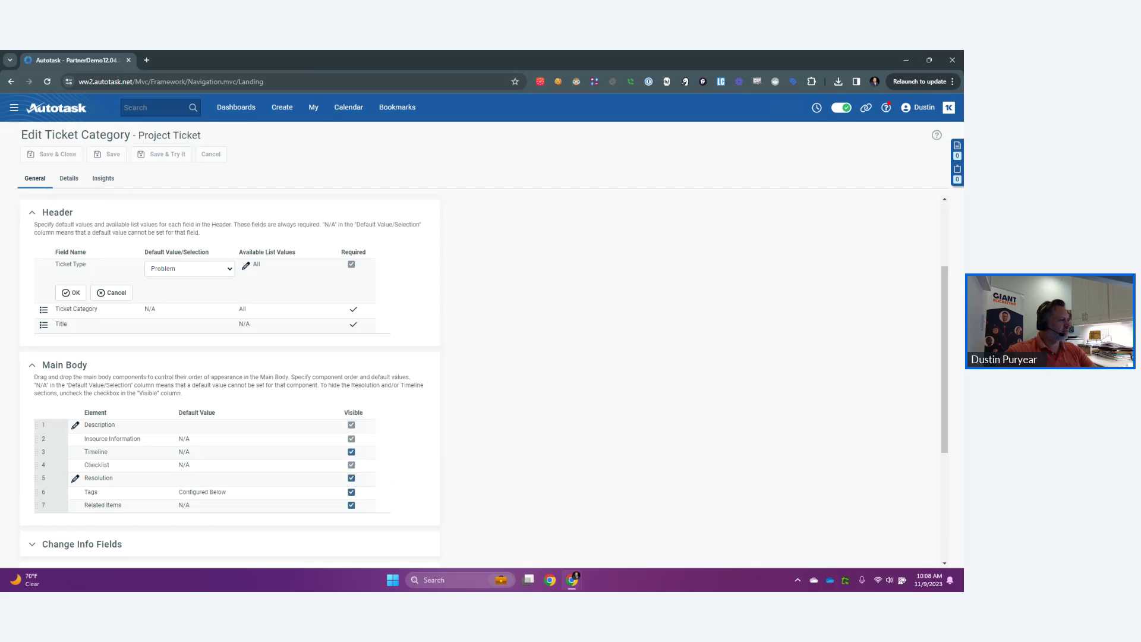
left_click(246, 265)
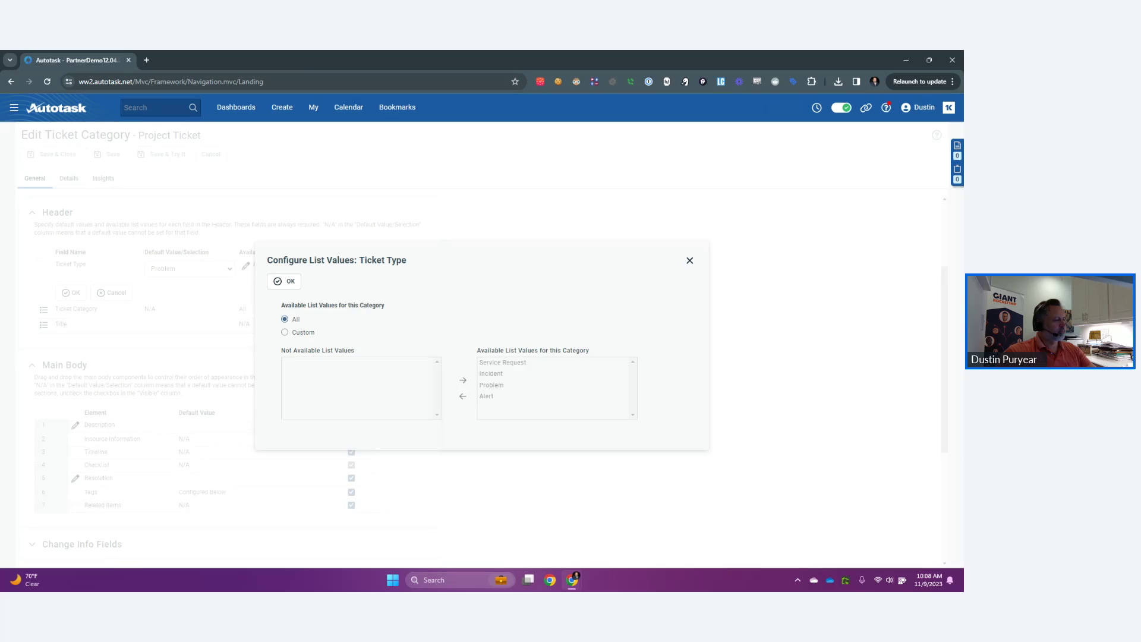
left_click(284, 332)
left_click(491, 384)
key("ctrl+a")
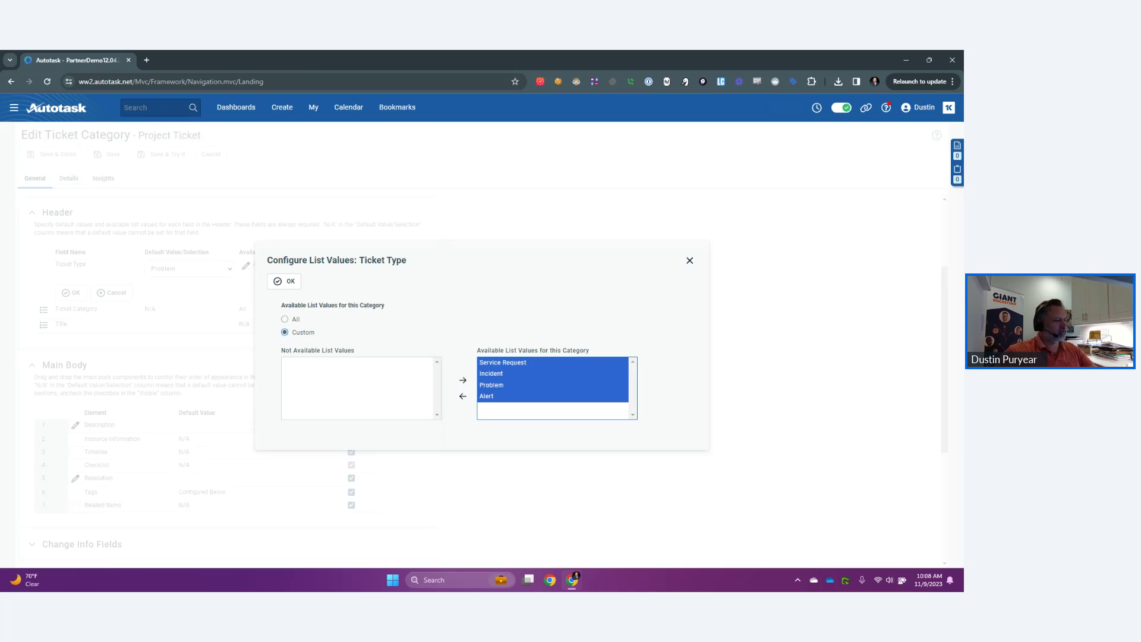
left_click(462, 395)
double_click(296, 396)
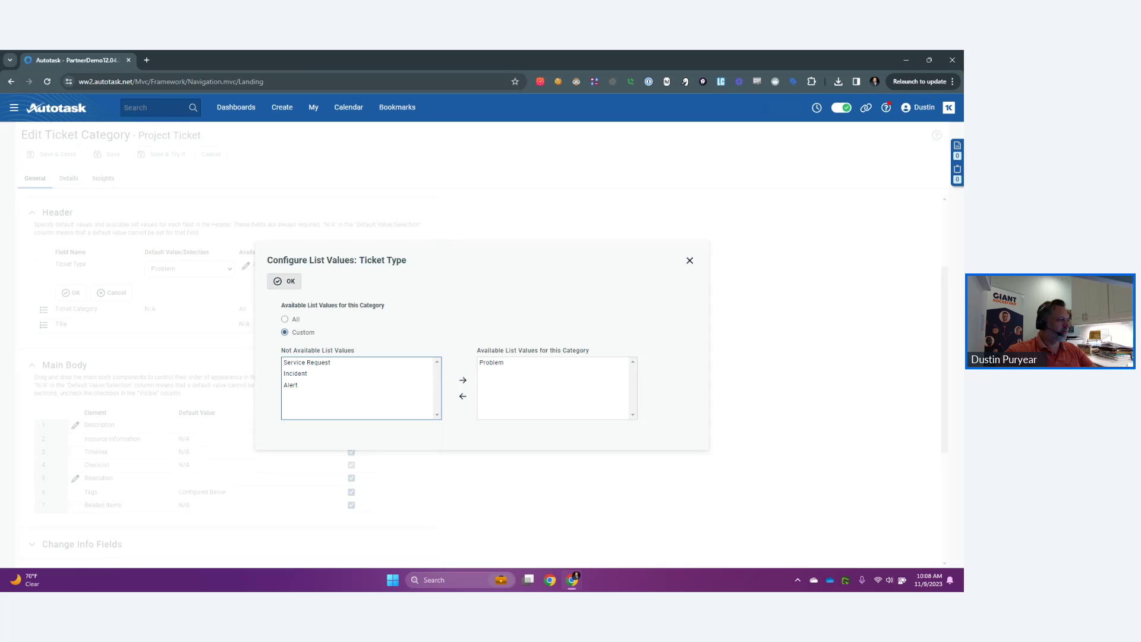
left_click(284, 281)
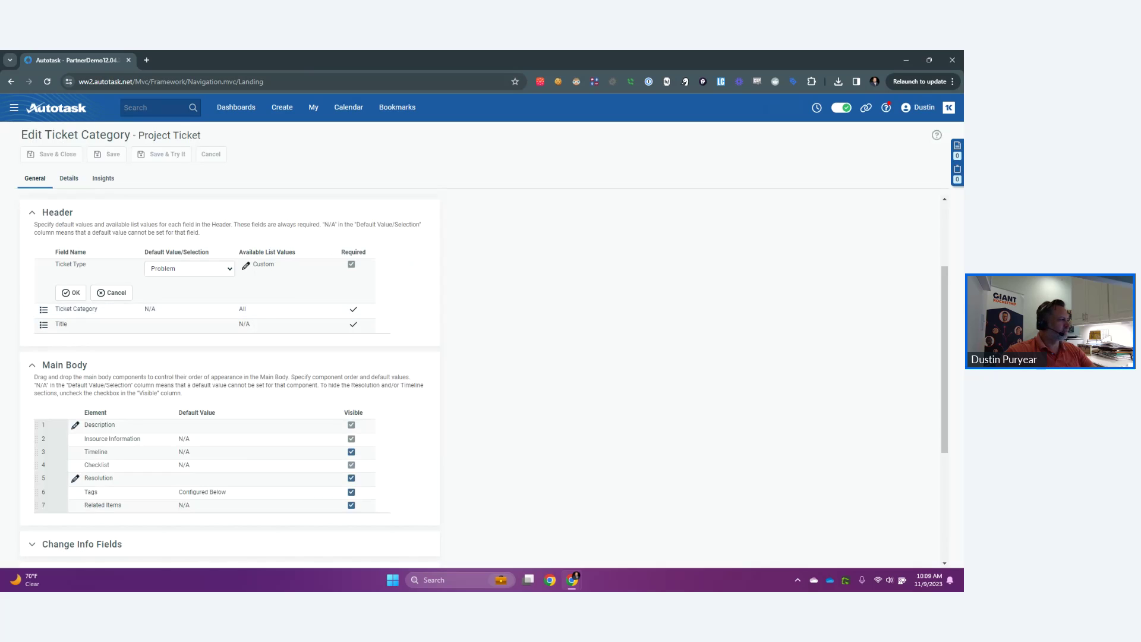
left_click(70, 292)
left_click(52, 154)
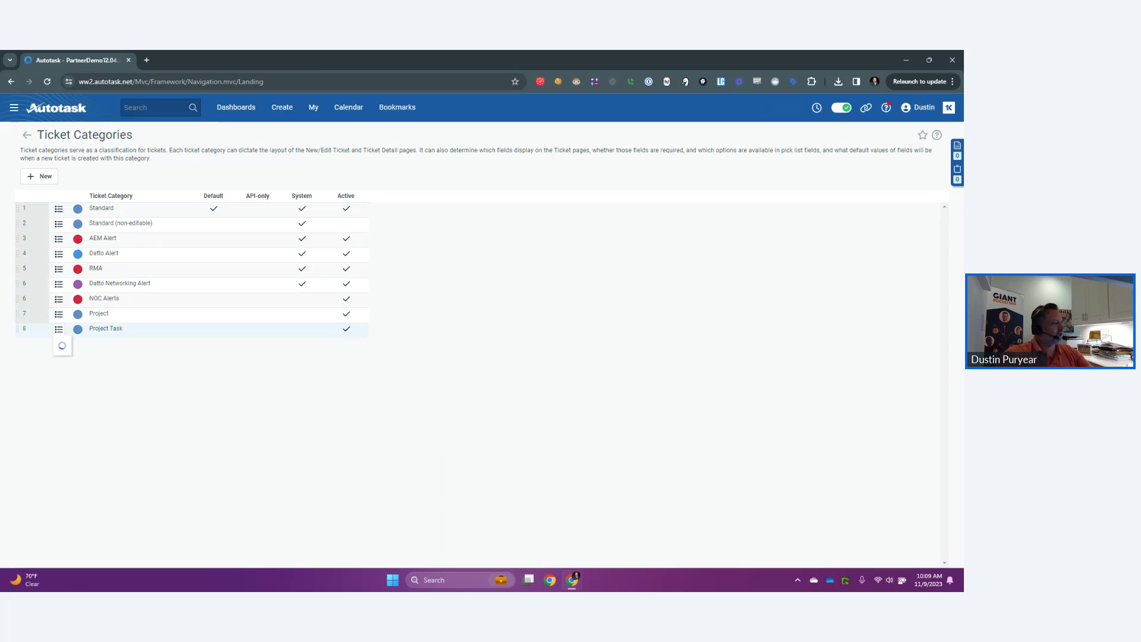
Step: Reopen the Project ticket category for editing and look through its general settings
mouse_move(59, 314)
left_click(83, 334)
left_click(121, 223)
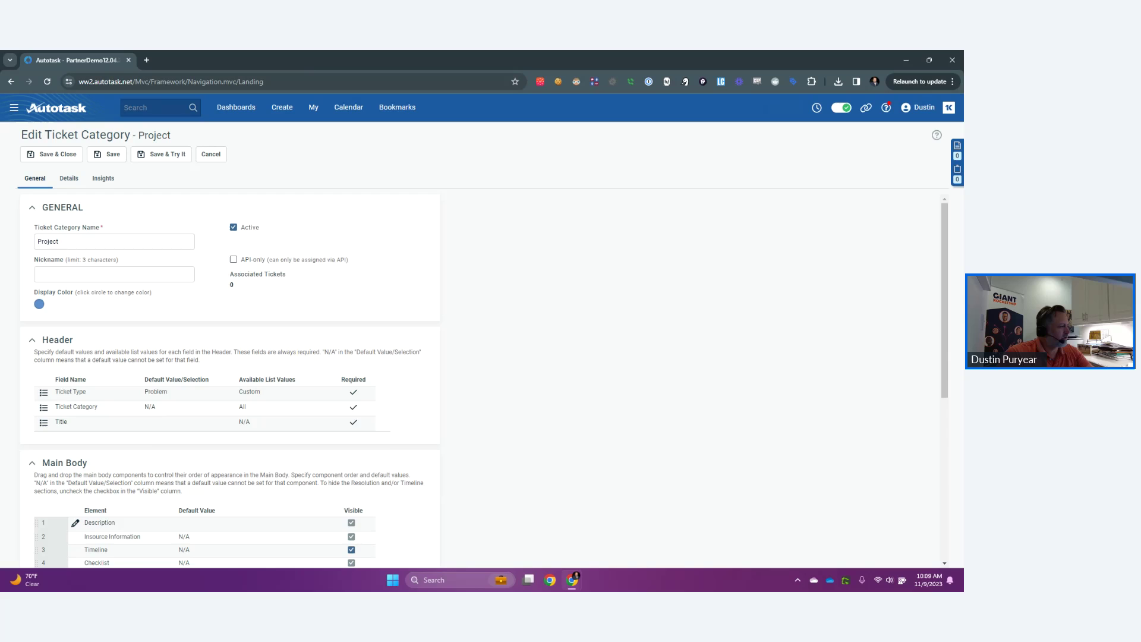
scroll(230, 357, "down", 3)
scroll(229, 380, "down", 2)
scroll(230, 380, "up", 3)
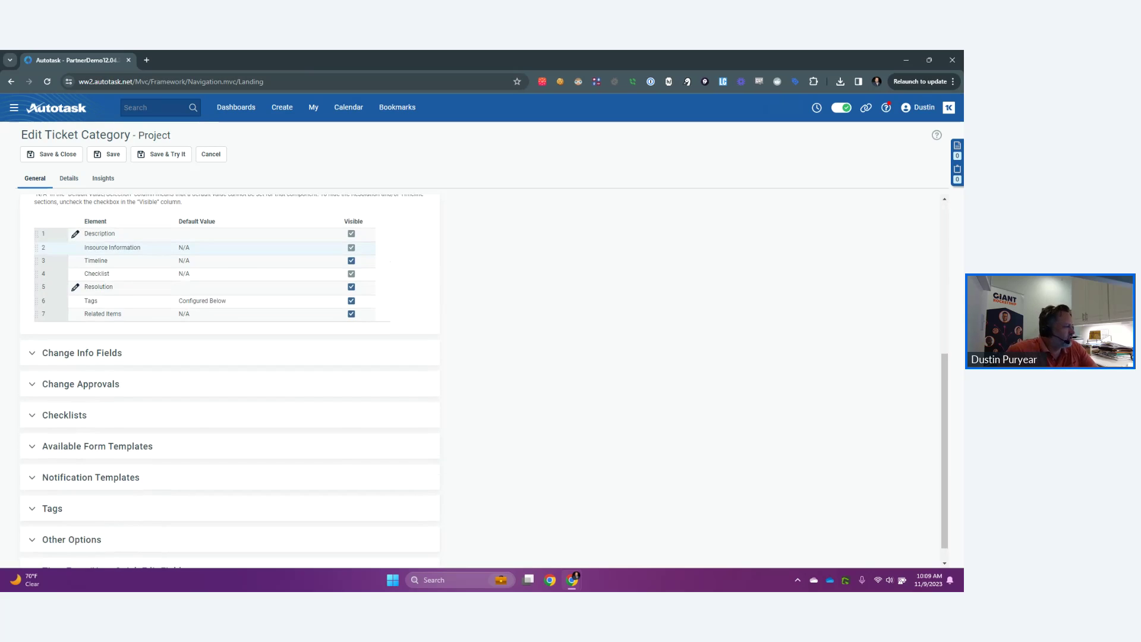
scroll(230, 381, "up", 2)
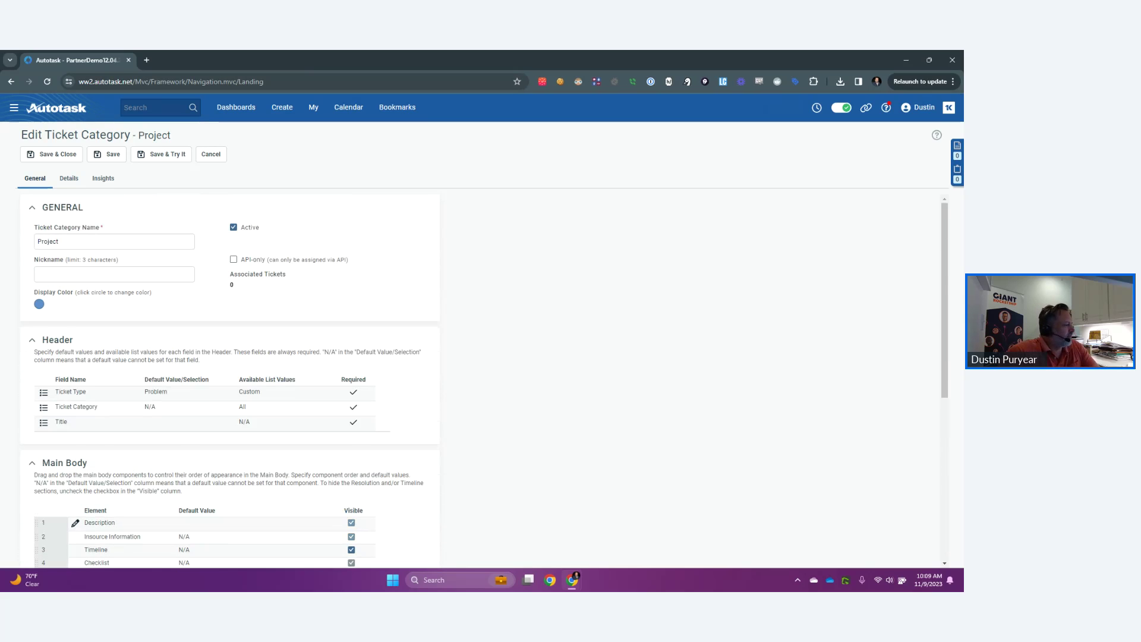
scroll(230, 380, "down", 5)
scroll(230, 381, "up", 5)
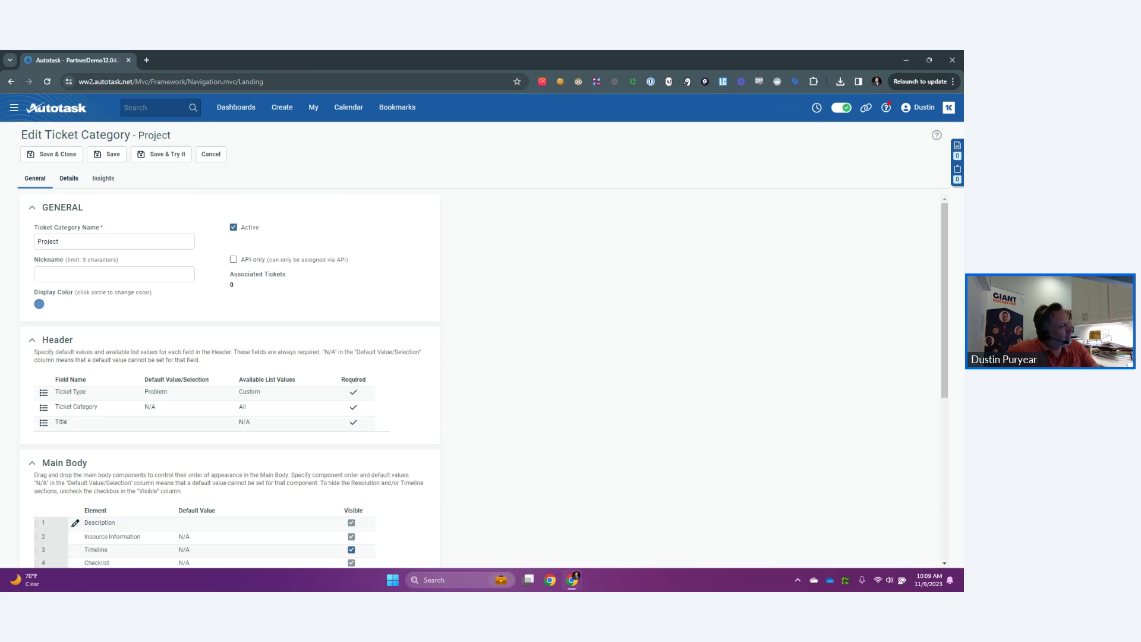
Step: In the Project category's detail fields, set the default value of the Queue field to Projects
left_click(68, 179)
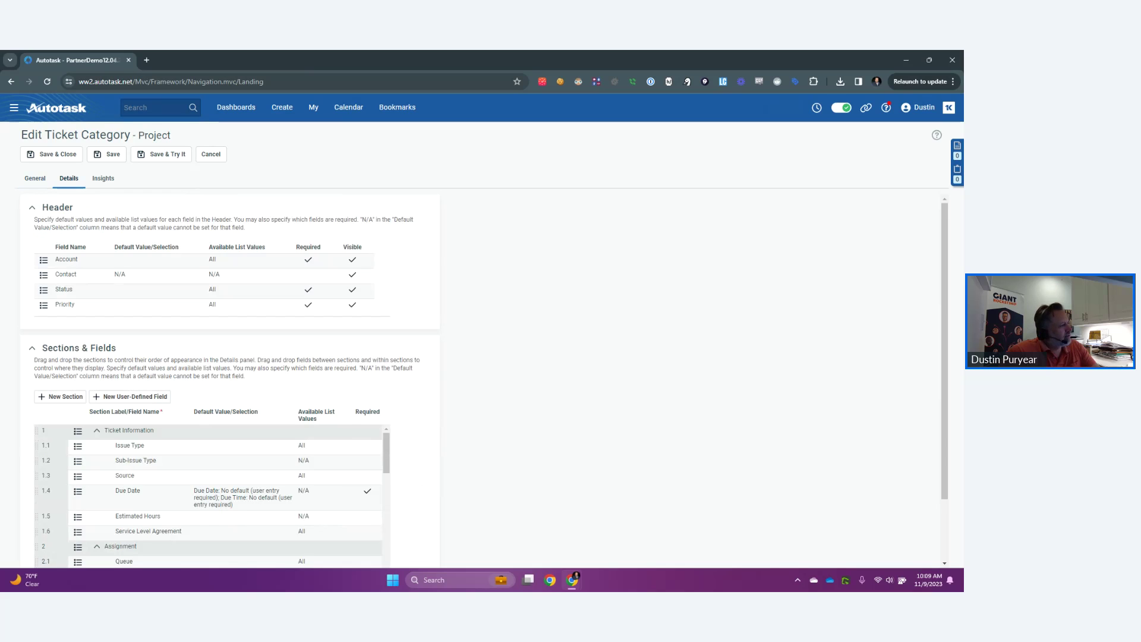
scroll(230, 398, "down", 1)
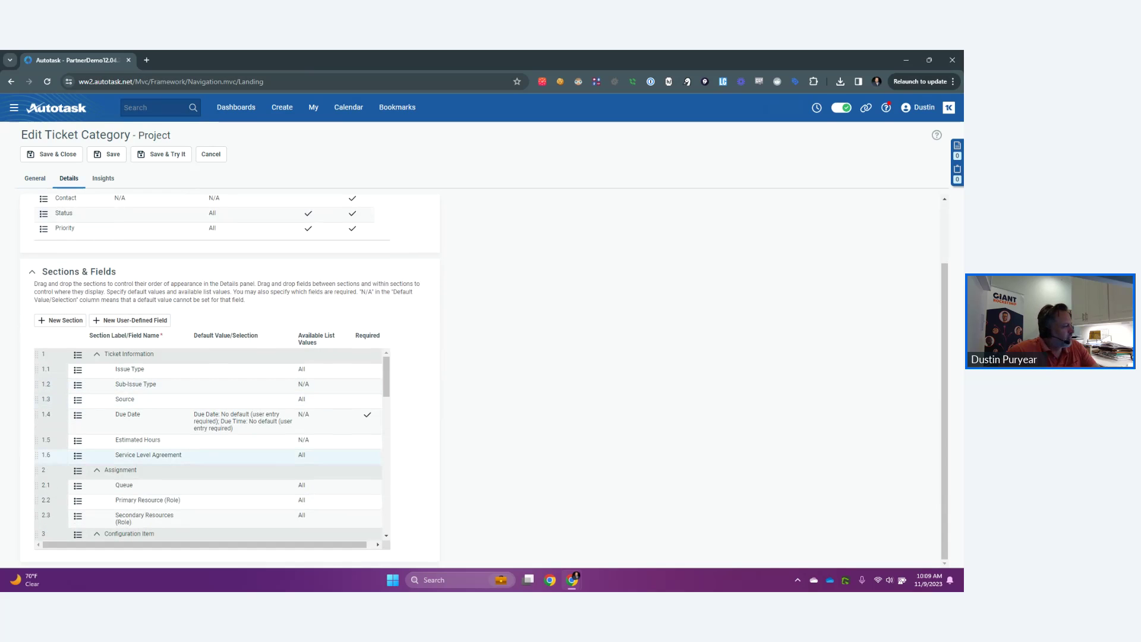
left_click(78, 485)
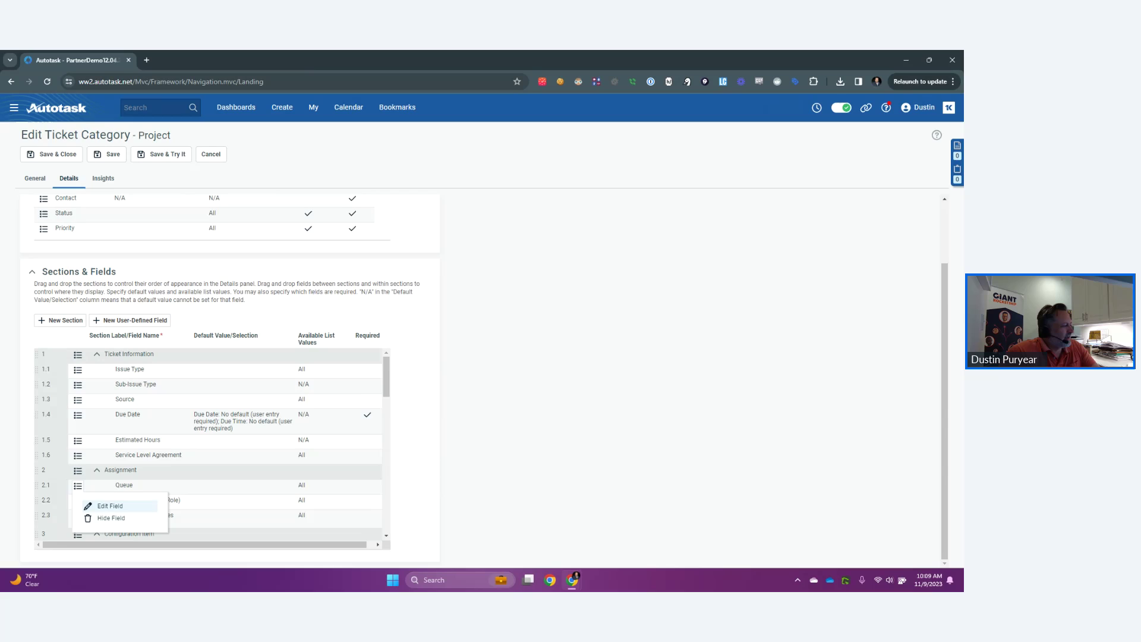
left_click(110, 505)
left_click(244, 490)
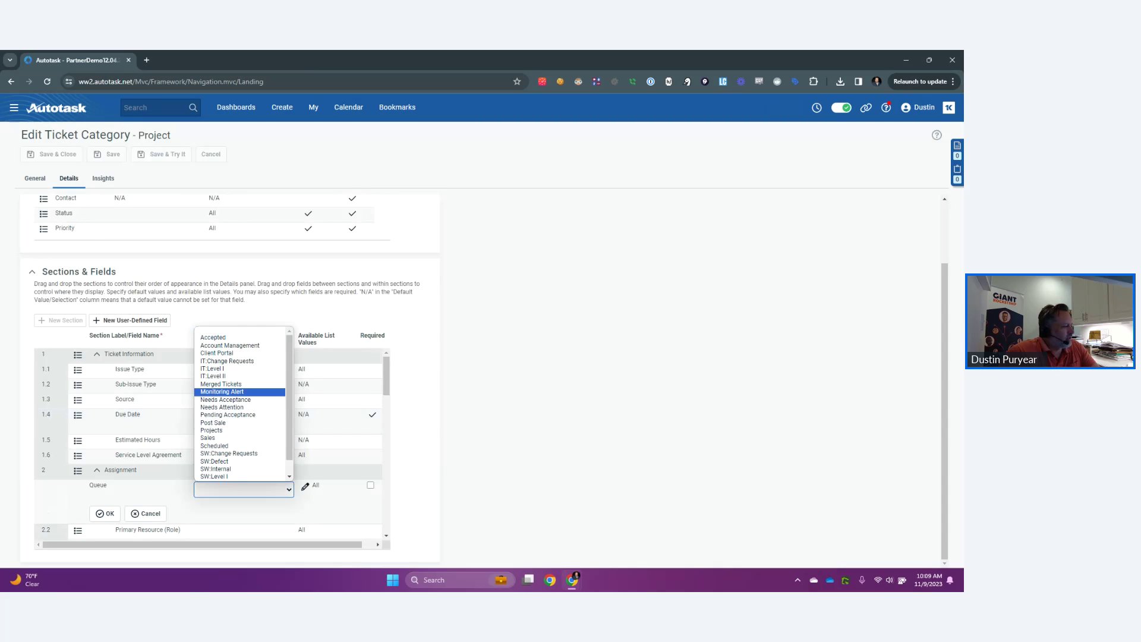
left_click(211, 415)
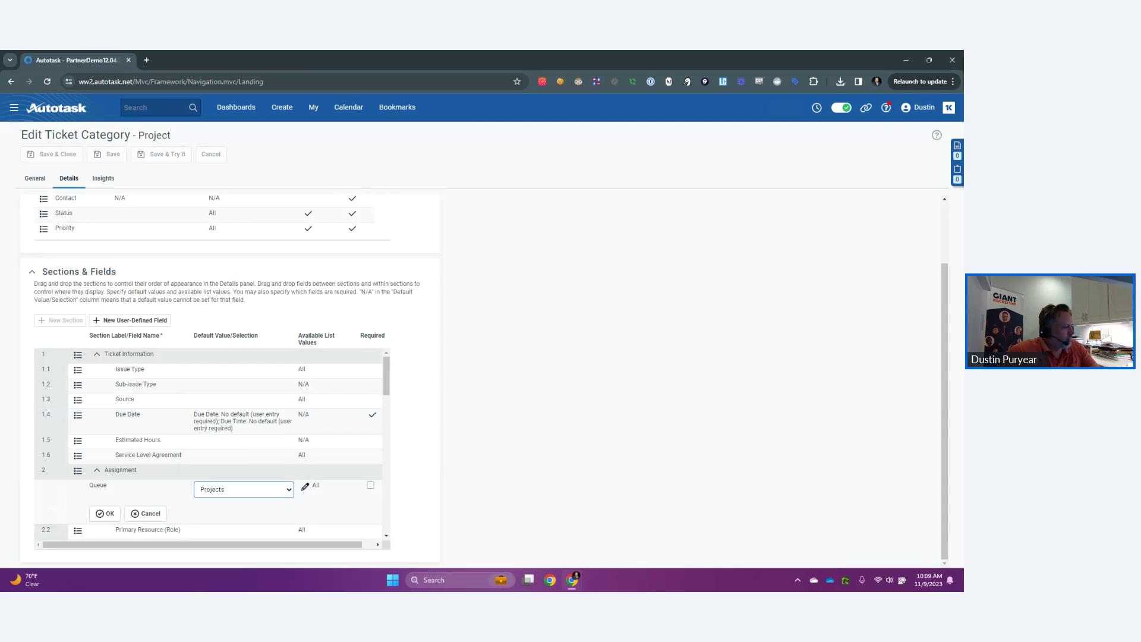
Step: Restrict the Project category's available queues to a custom list containing only Projects, and save the category
left_click(305, 486)
left_click(285, 332)
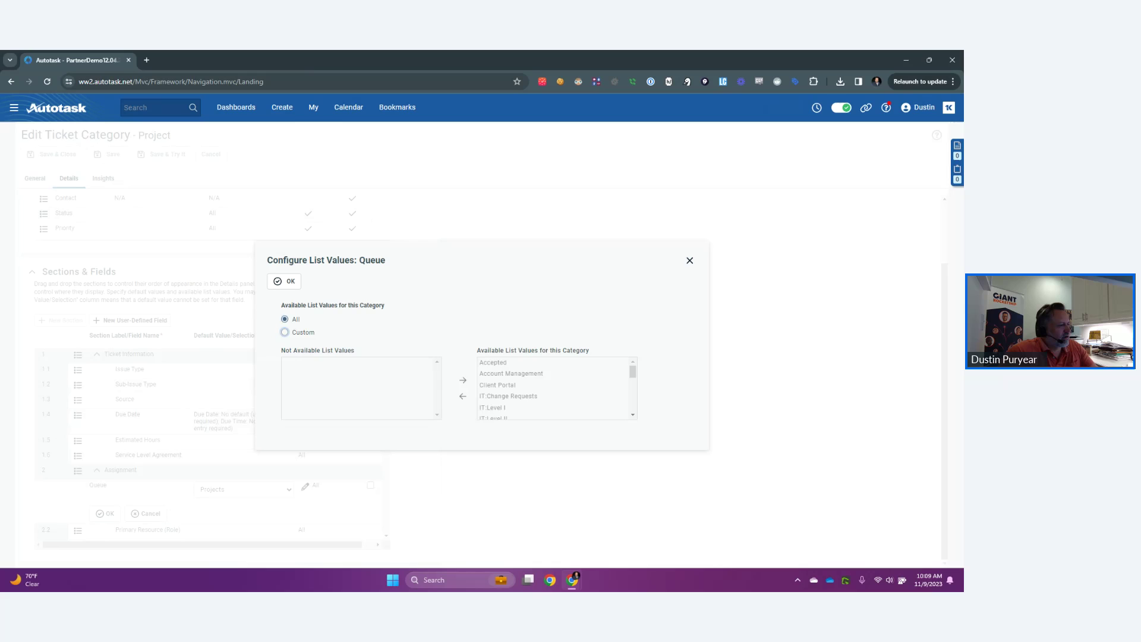
left_click_drag(494, 361, 493, 440)
left_click(462, 396)
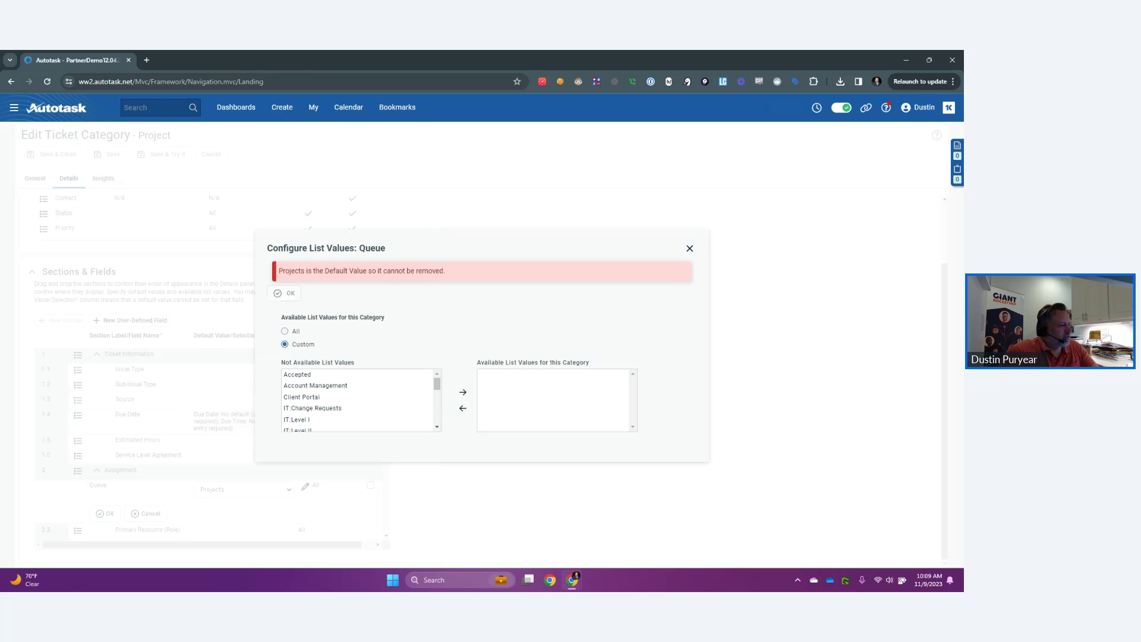
scroll(356, 400, "up", 1)
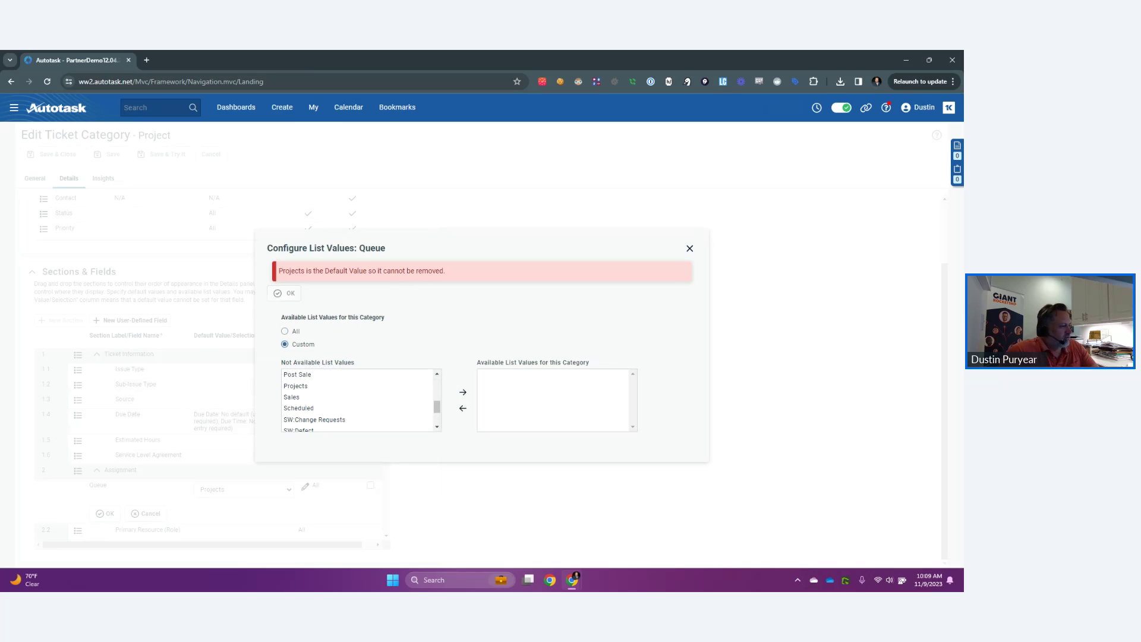
left_click(296, 385)
left_click(462, 392)
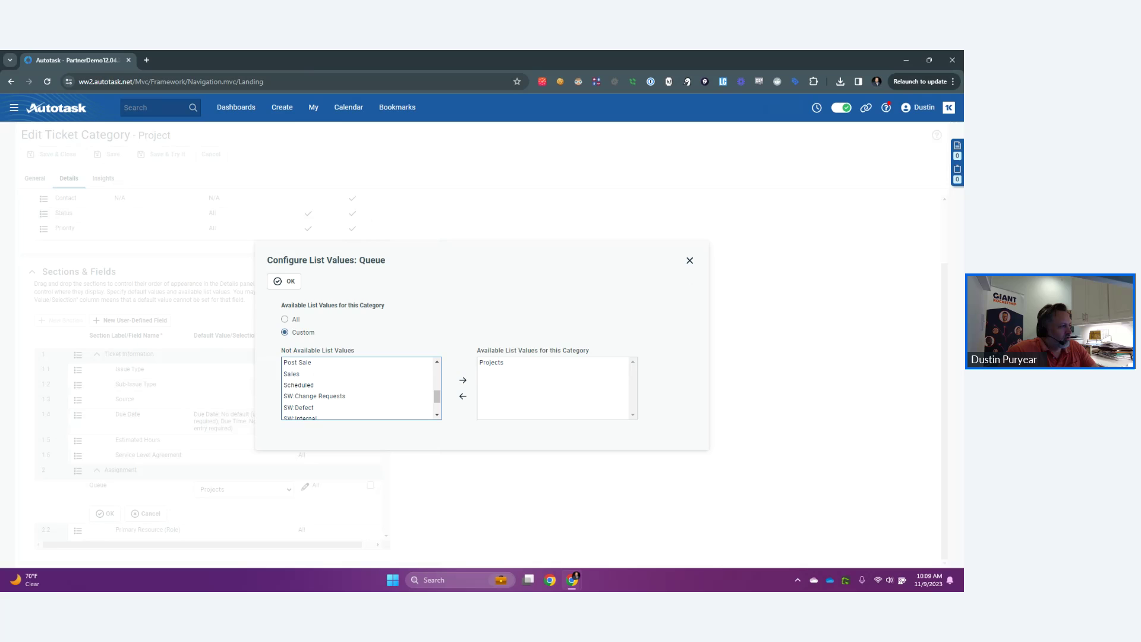
left_click(284, 281)
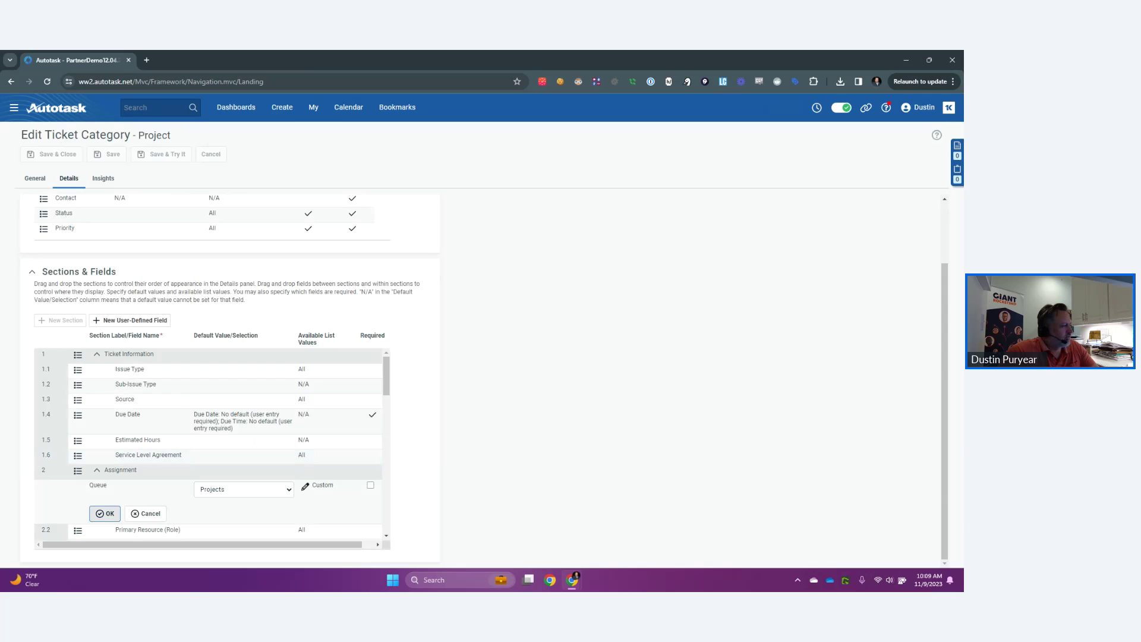
left_click(105, 513)
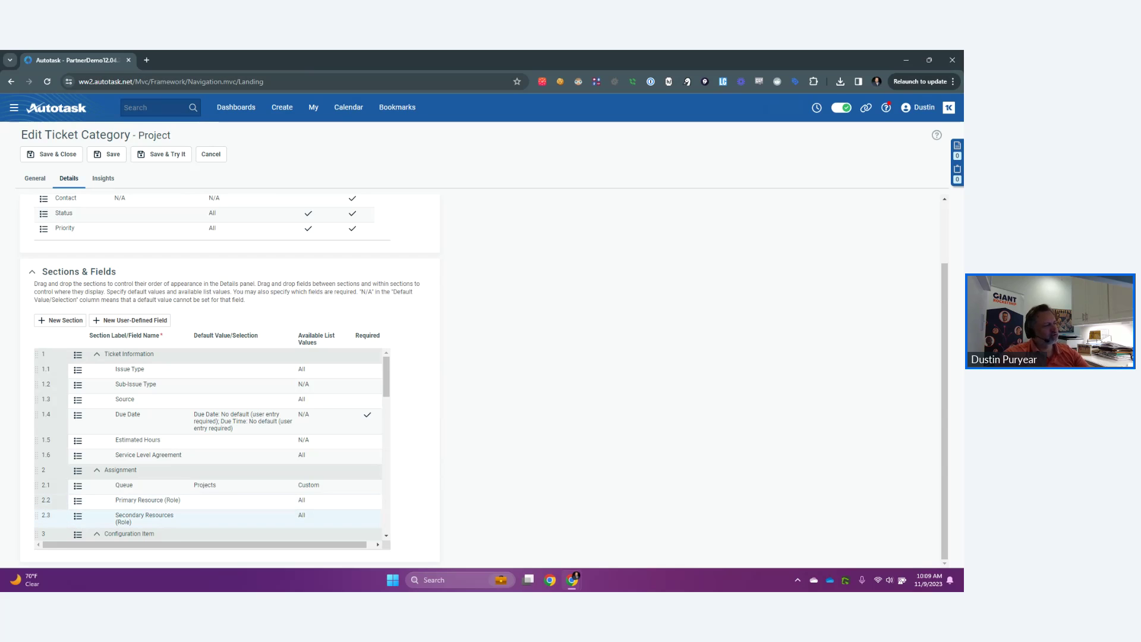
left_click(52, 154)
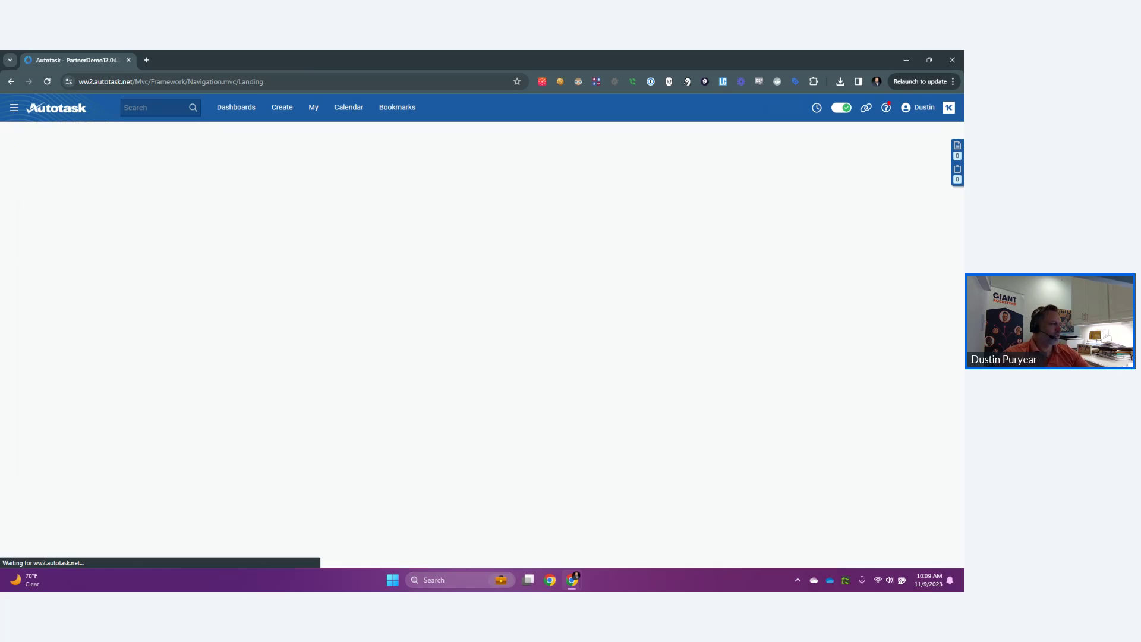
Step: Open the Project Task category for editing and set its default queue to Projects in the detail fields
mouse_move(58, 328)
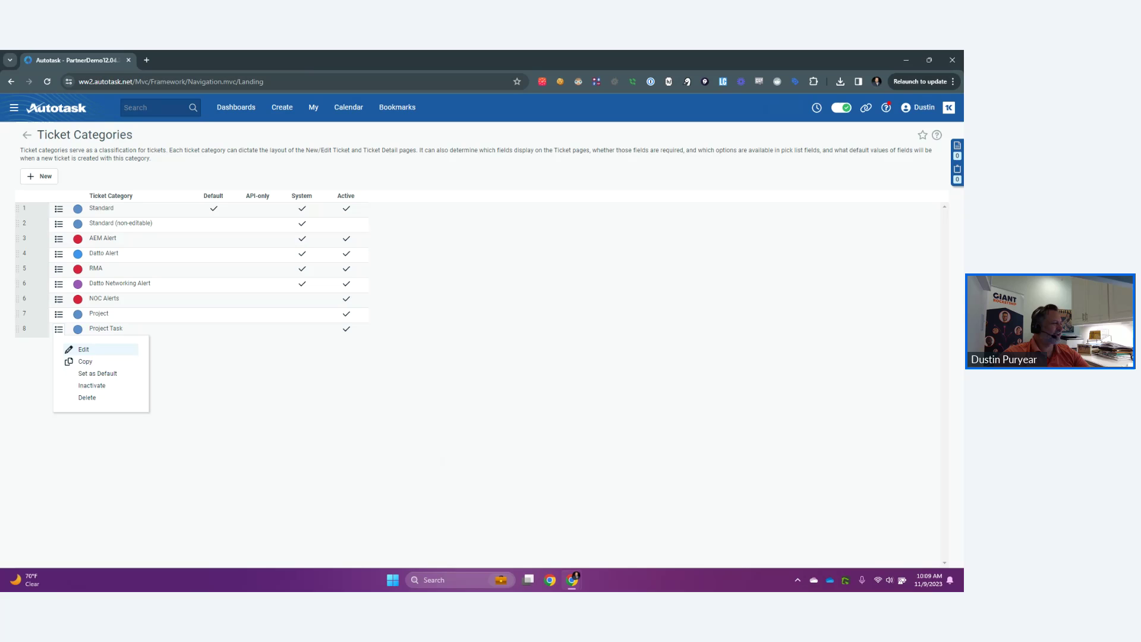
left_click(84, 349)
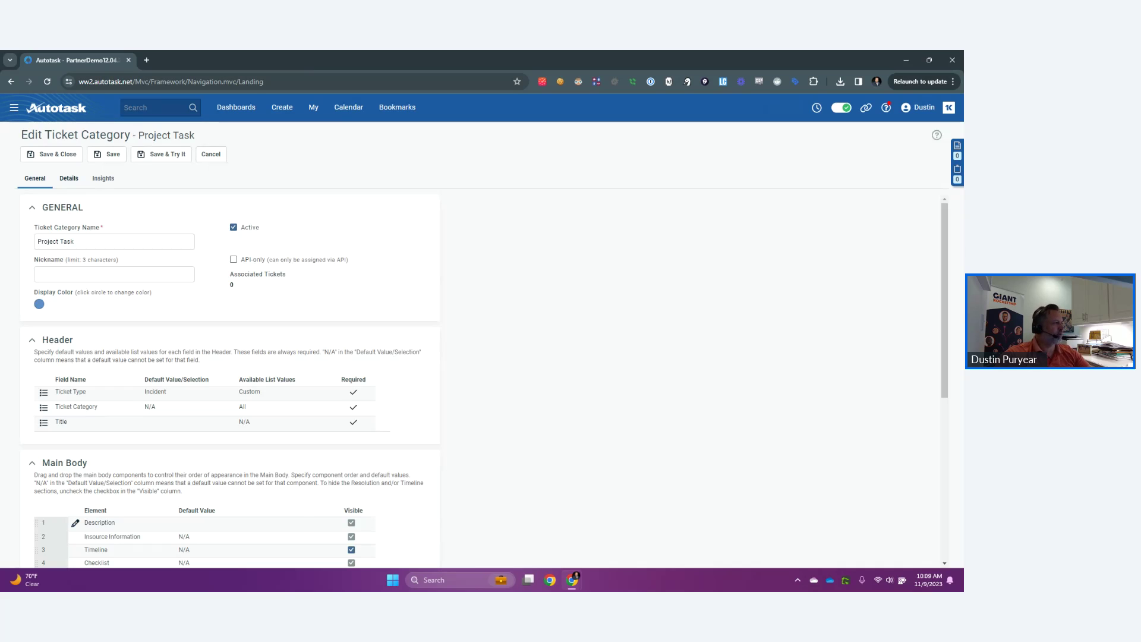
left_click(68, 179)
scroll(229, 377, "down", 2)
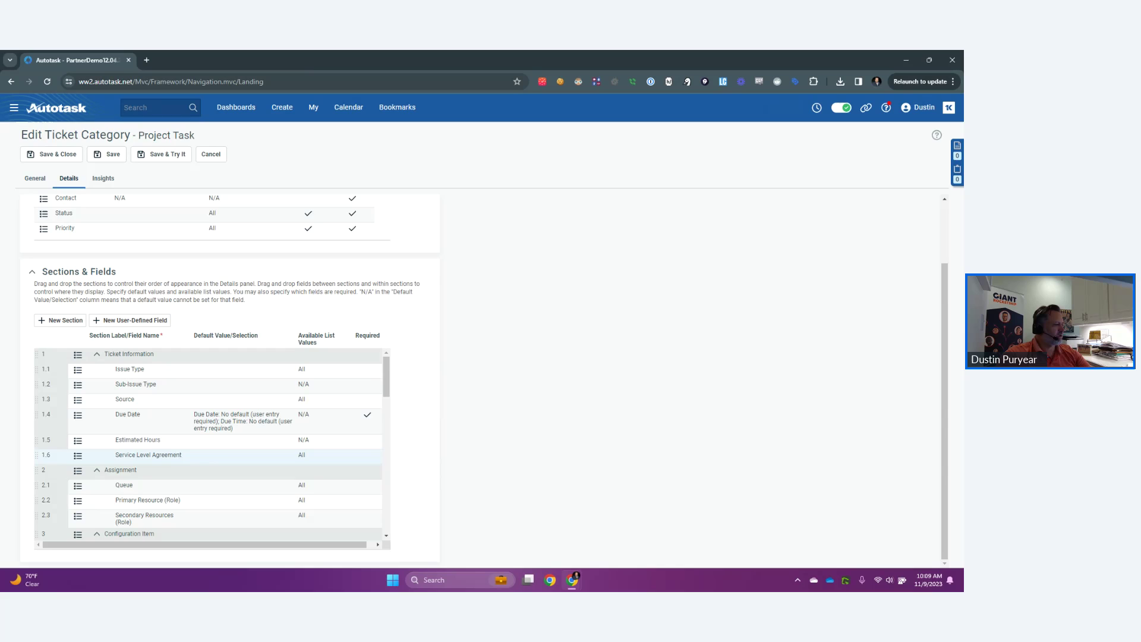
left_click(123, 485)
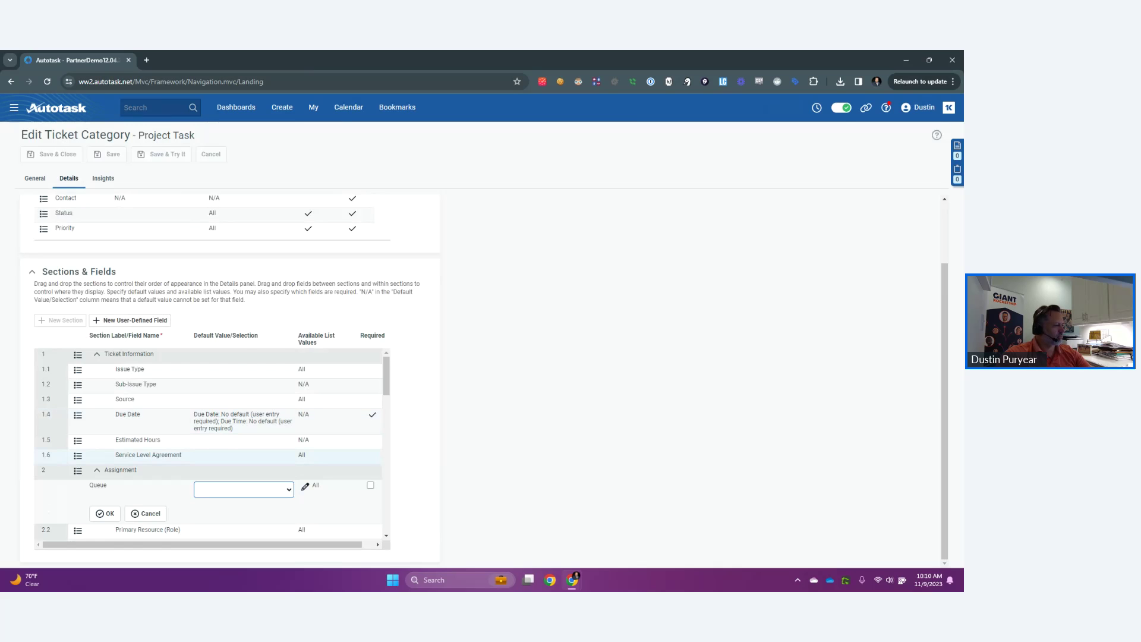
left_click(243, 489)
scroll(240, 430, "down", 1)
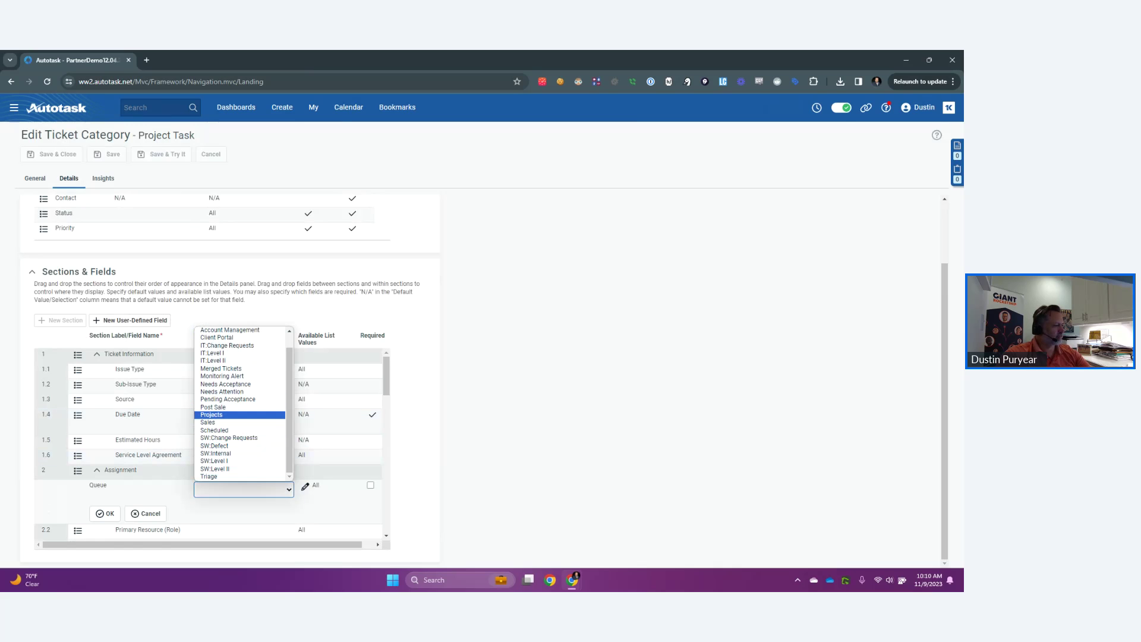
left_click(211, 415)
Step: Restrict the Project Task category's available queues to a custom list containing only Projects, and save the category
left_click(305, 486)
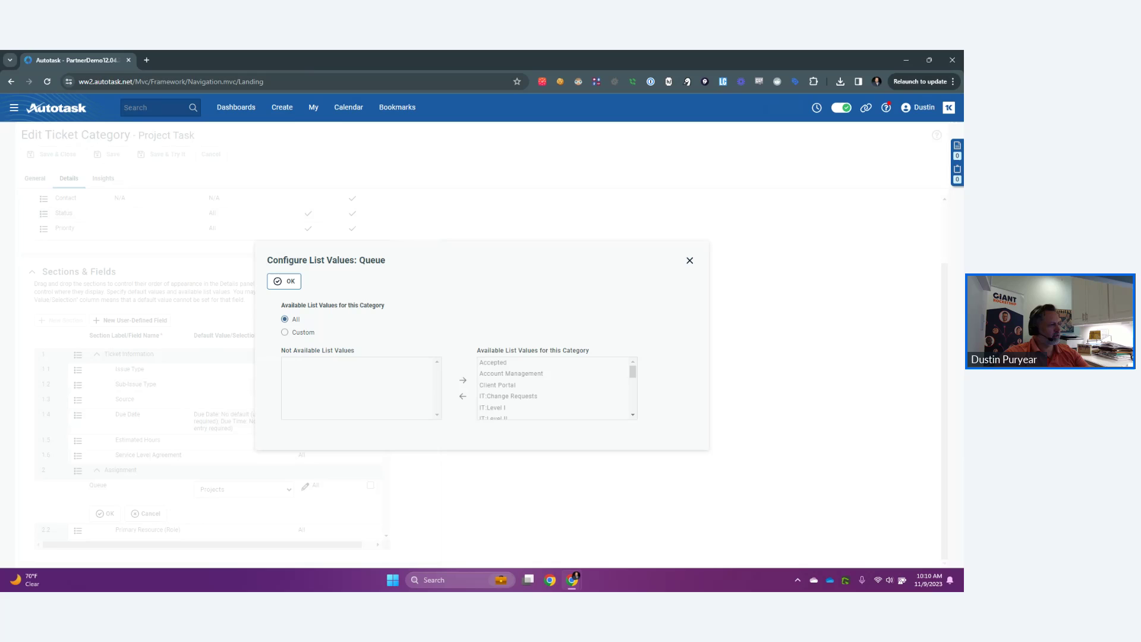
left_click(284, 332)
left_click(493, 362)
key("ctrl+a")
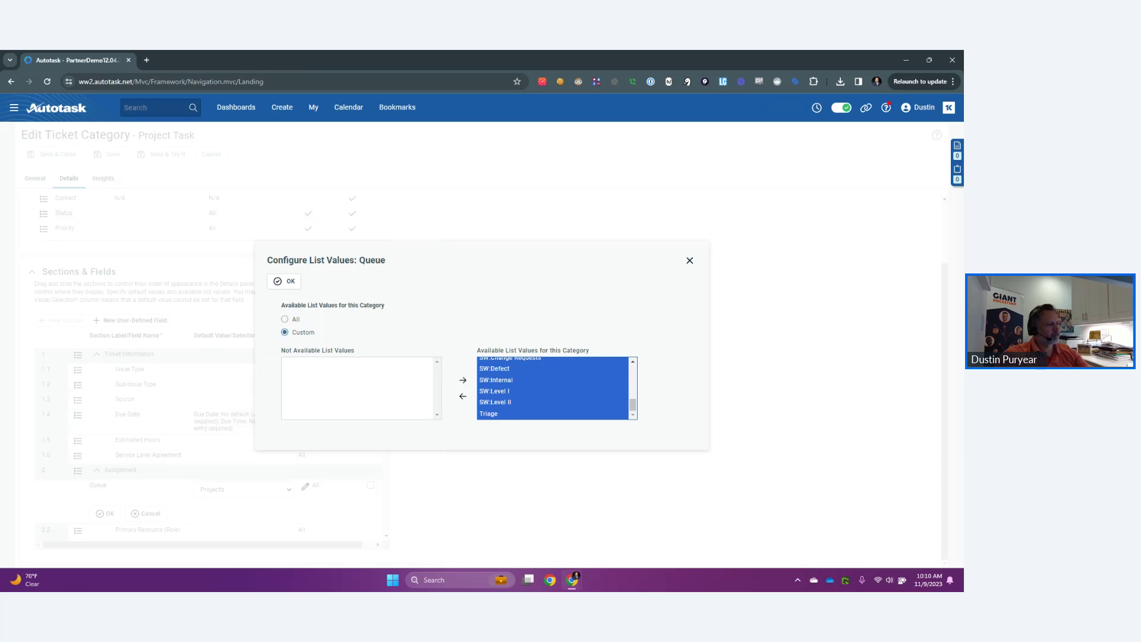
left_click(462, 396)
scroll(357, 400, "down", 5)
scroll(357, 399, "up", 1)
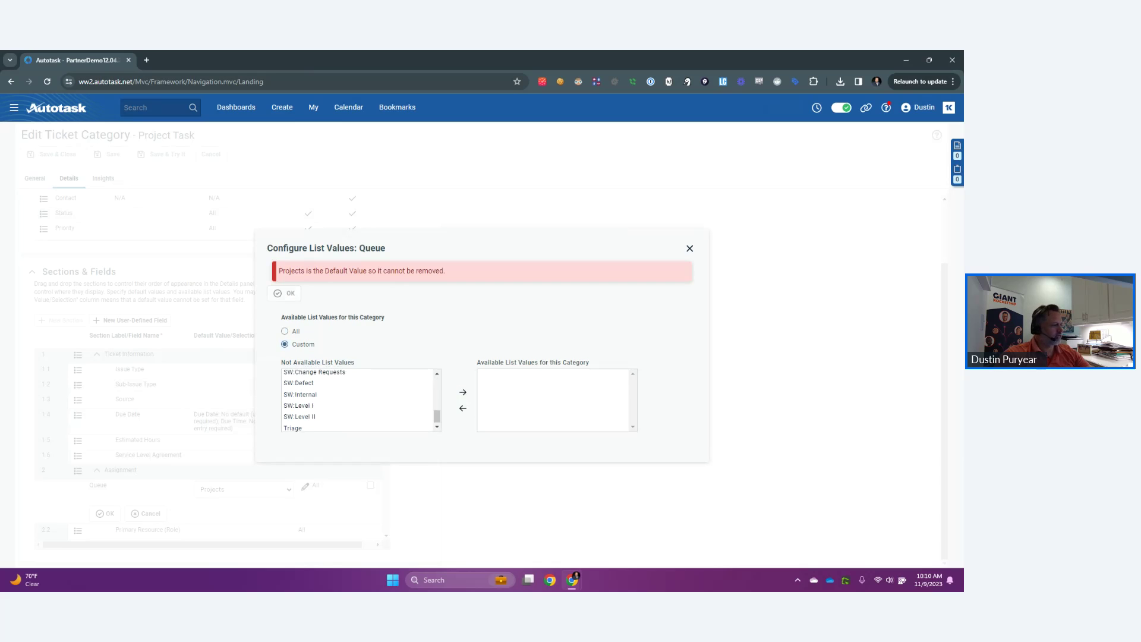
left_click(295, 390)
left_click(463, 392)
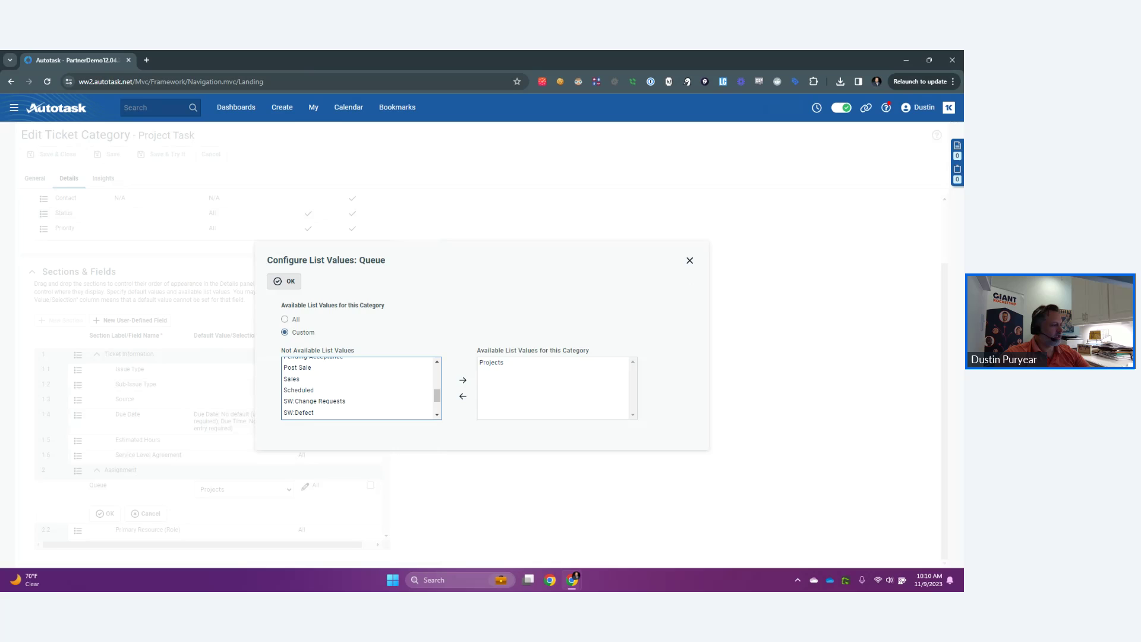
left_click(284, 281)
left_click(105, 514)
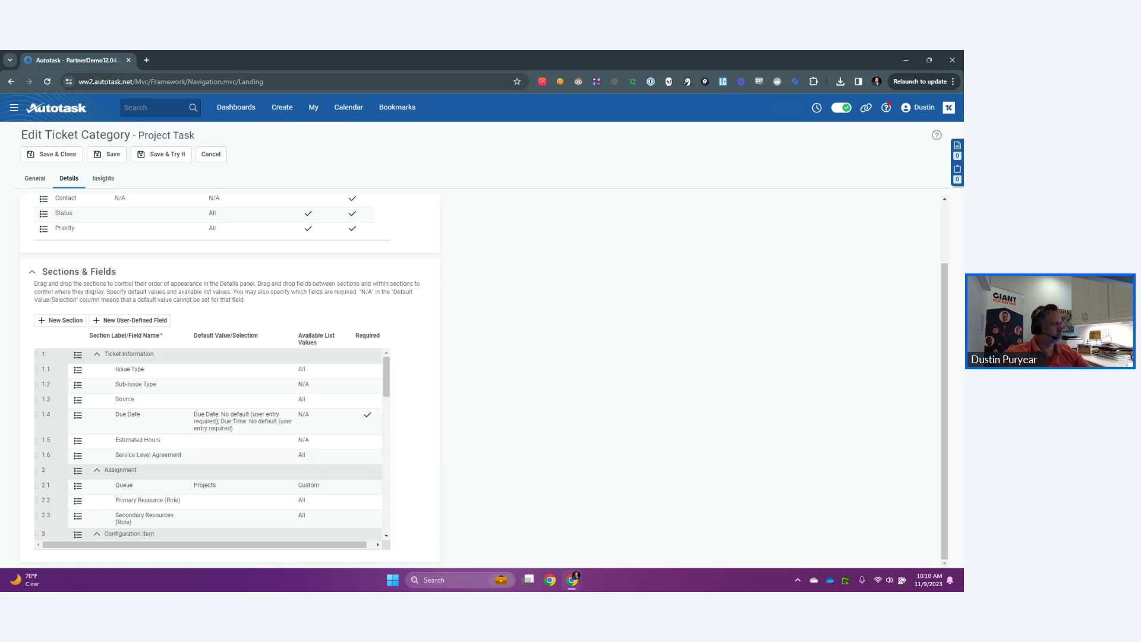
left_click(51, 153)
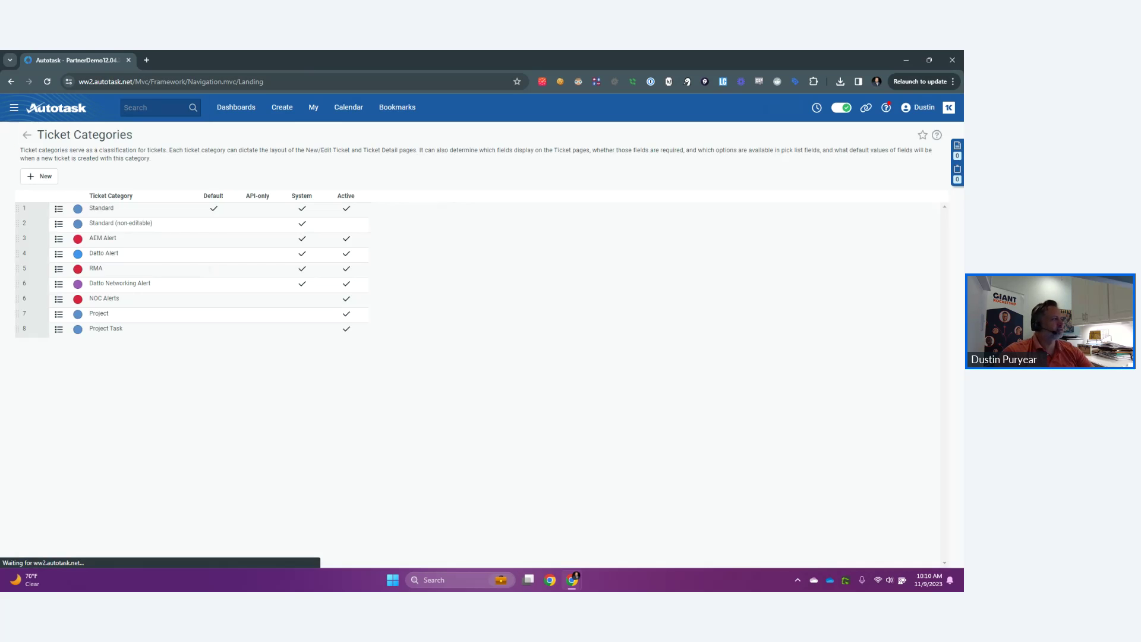
Step: Create a new ticket in a duplicate browser tab with category Project, account A1 Facilities Management and title ABC
right_click(69, 61)
left_click(98, 153)
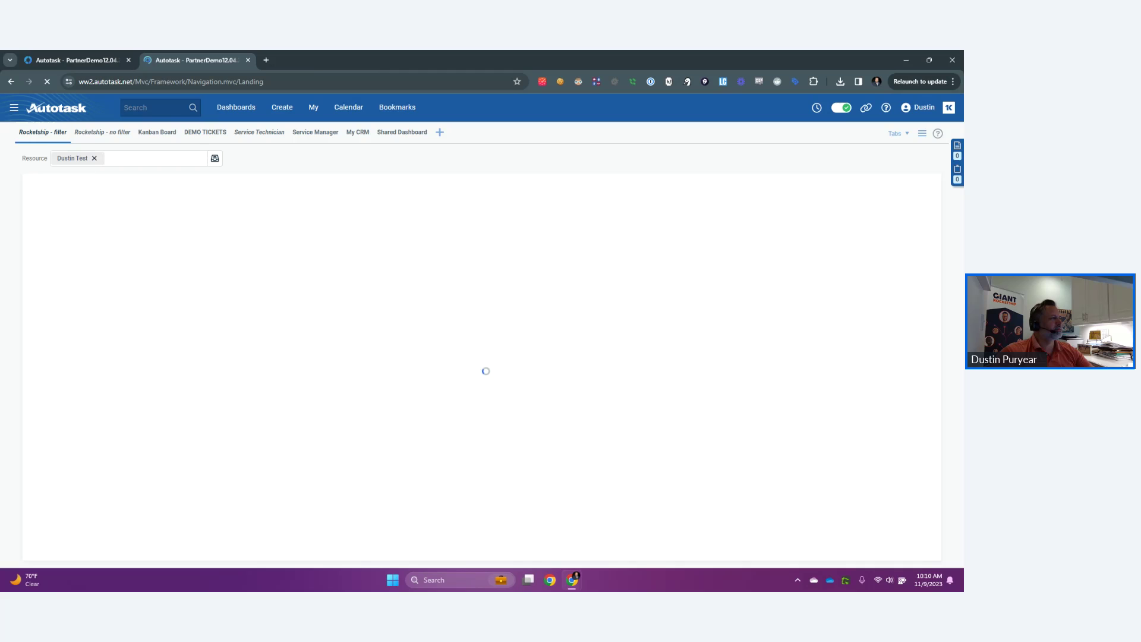
mouse_move(281, 107)
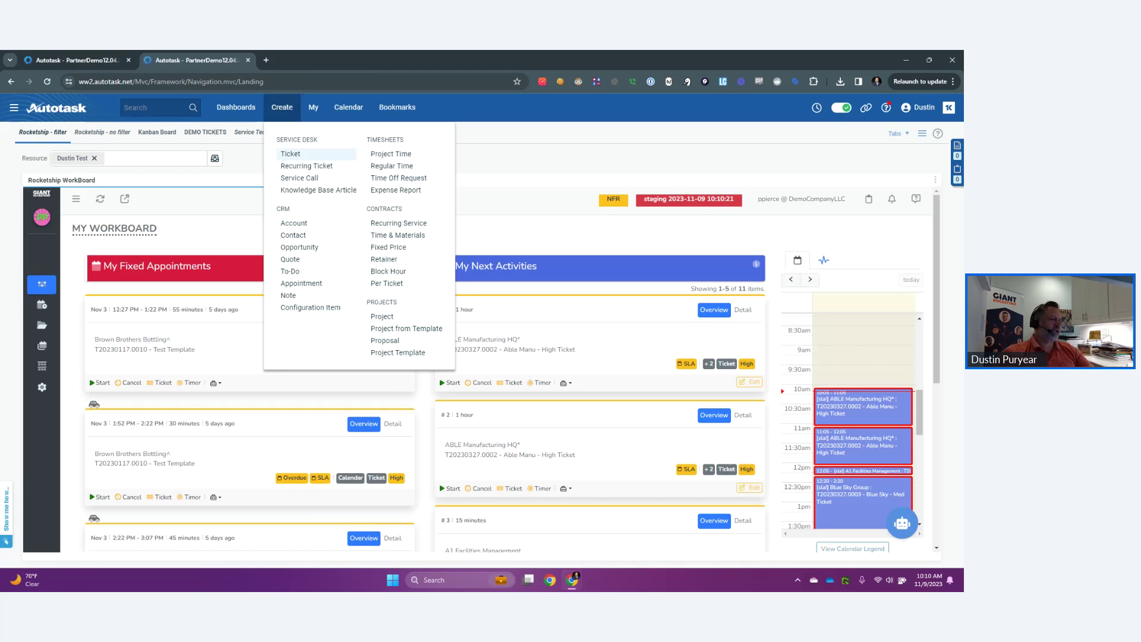
left_click(290, 153)
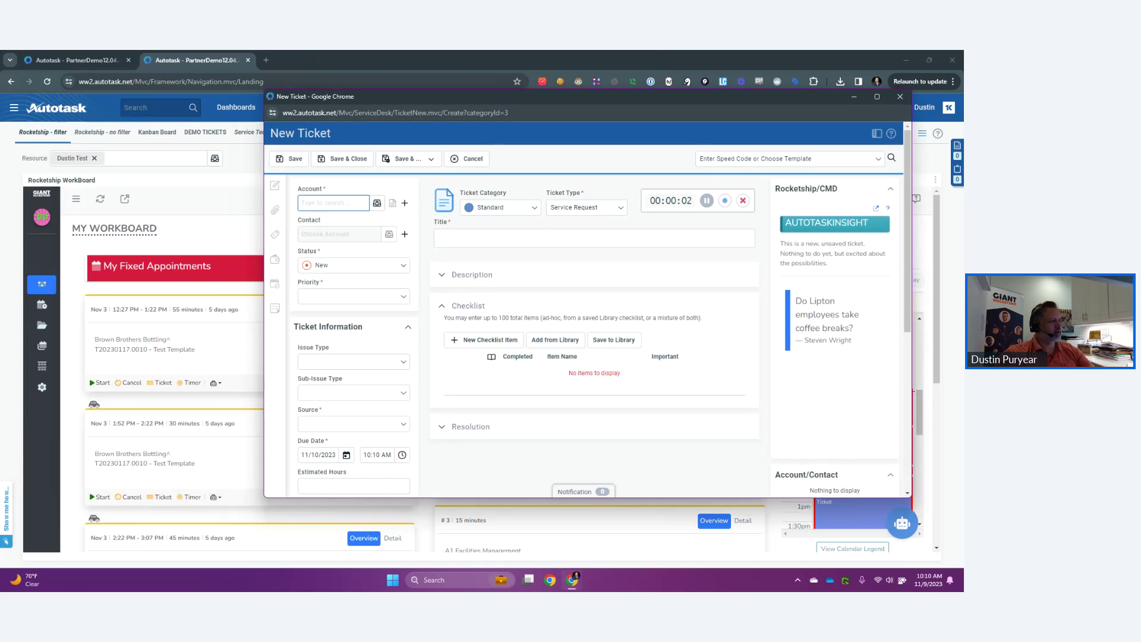
left_click(501, 208)
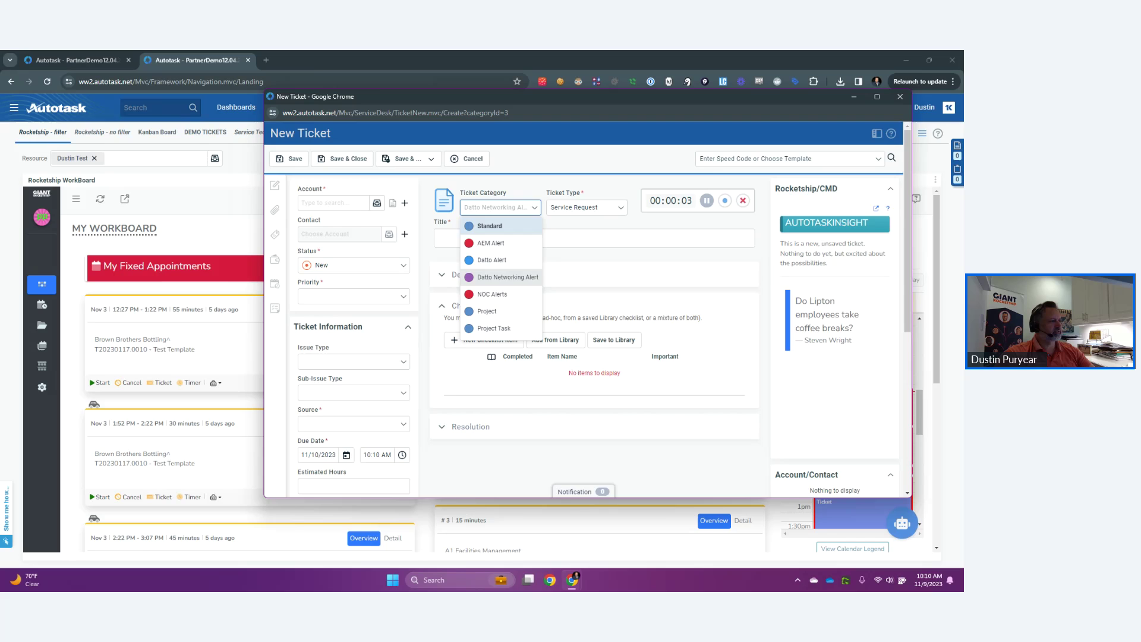
left_click(484, 324)
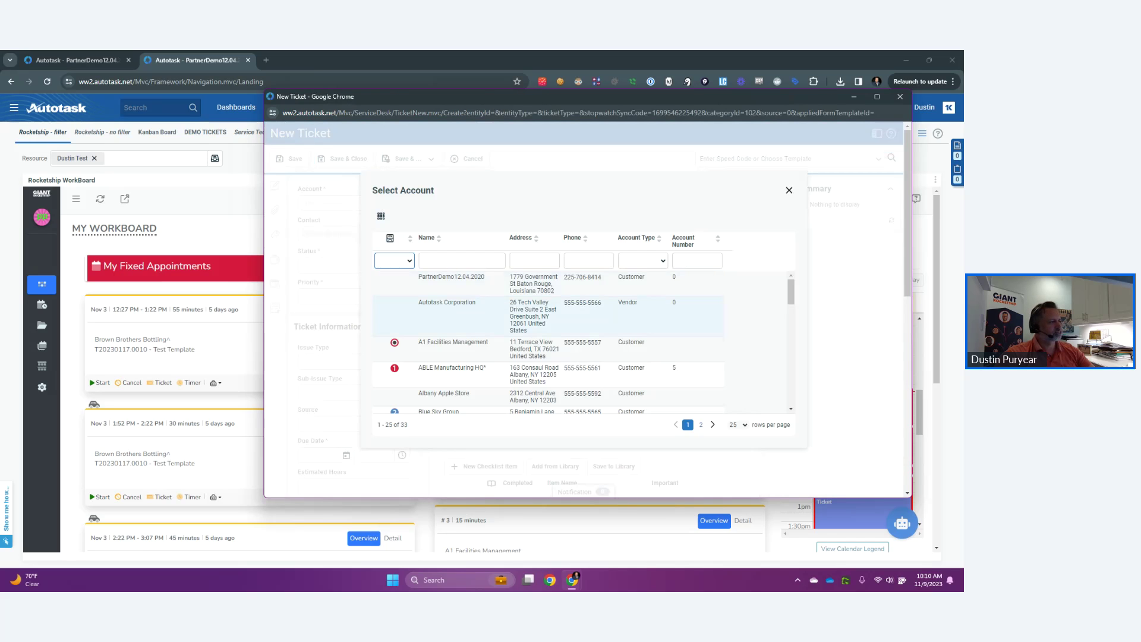
left_click(452, 342)
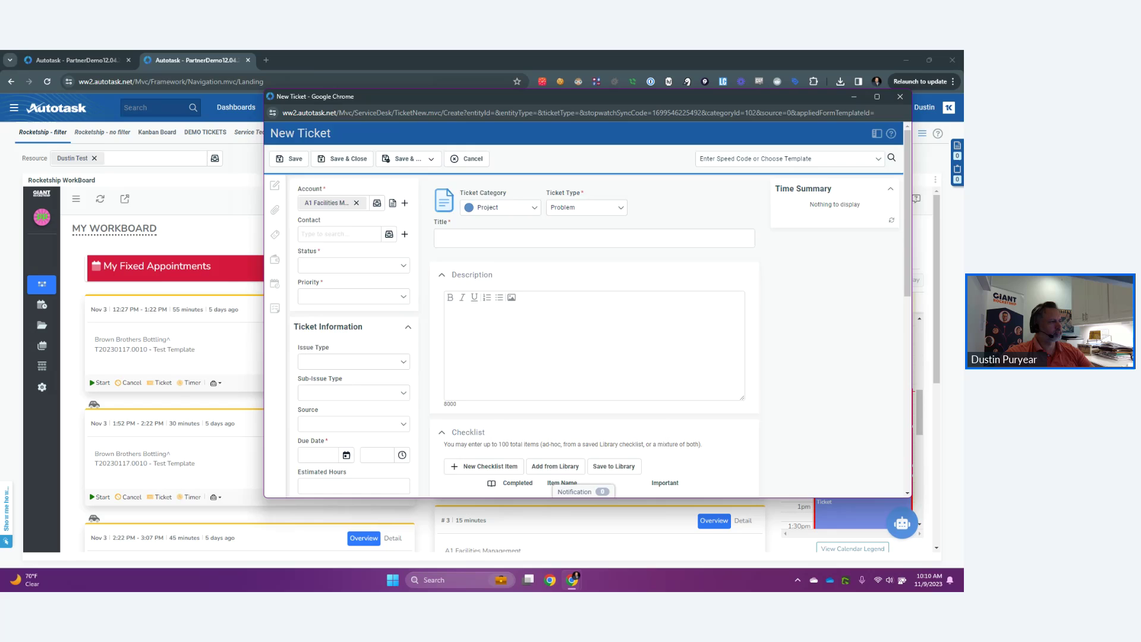
type("ABC")
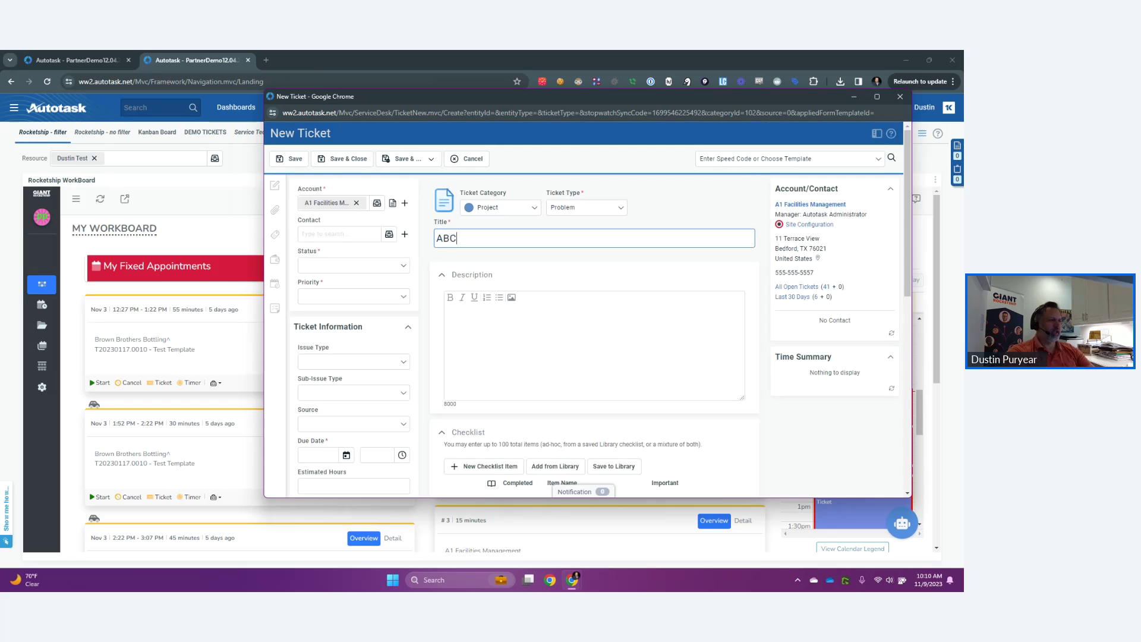
Step: Set the new ticket's status to New and its priority to Medium
key("Tab")
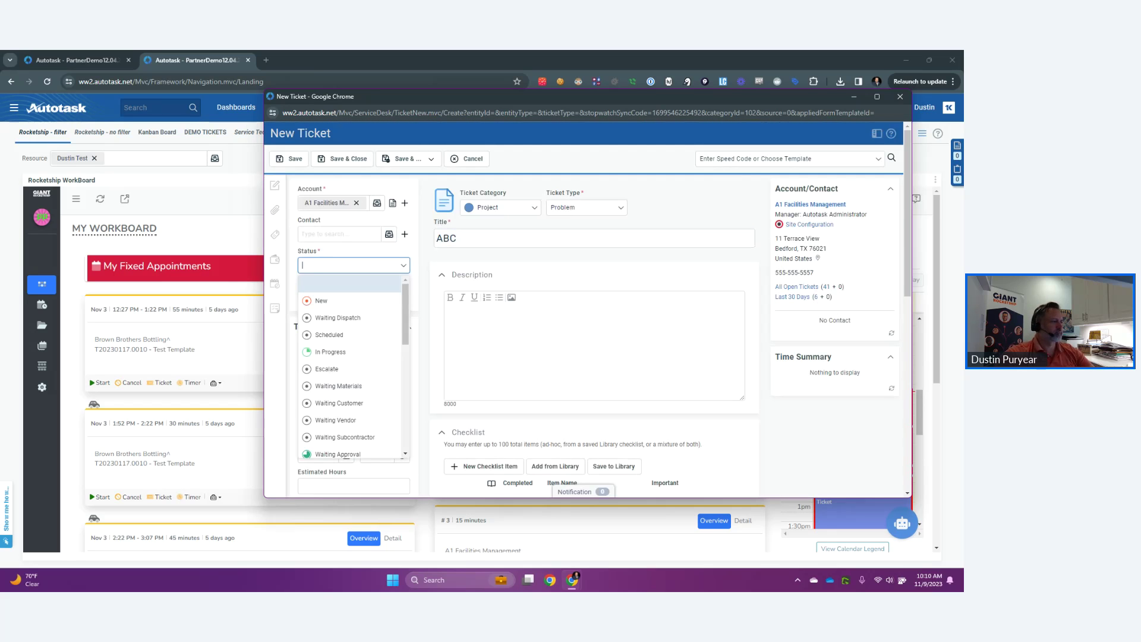
key("Down")
key("Return")
key("Tab")
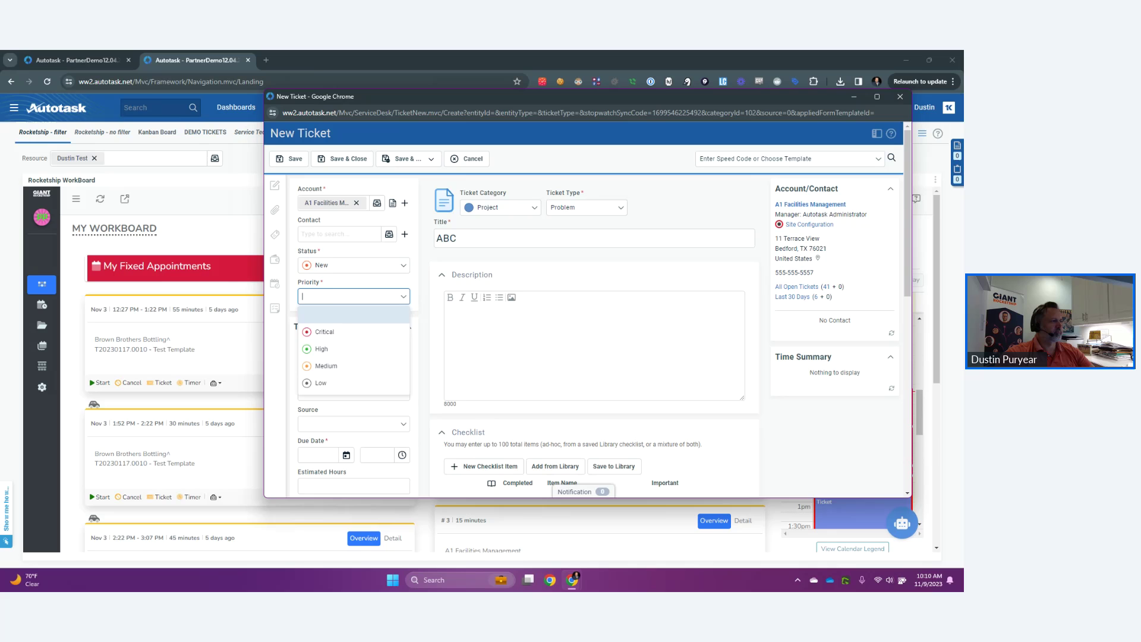
key("Down")
key("Down")
key("Down")
key("Return")
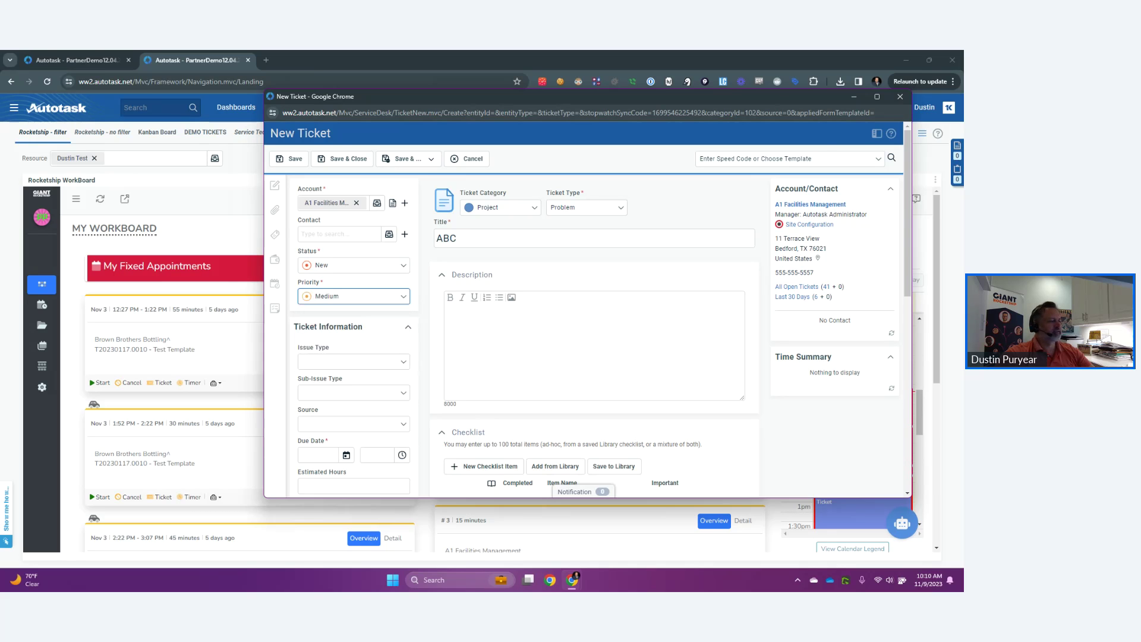
Step: Set the ticket's issue type to IT:Hardware and its sub-issue type to Network Device
left_click(100, 318)
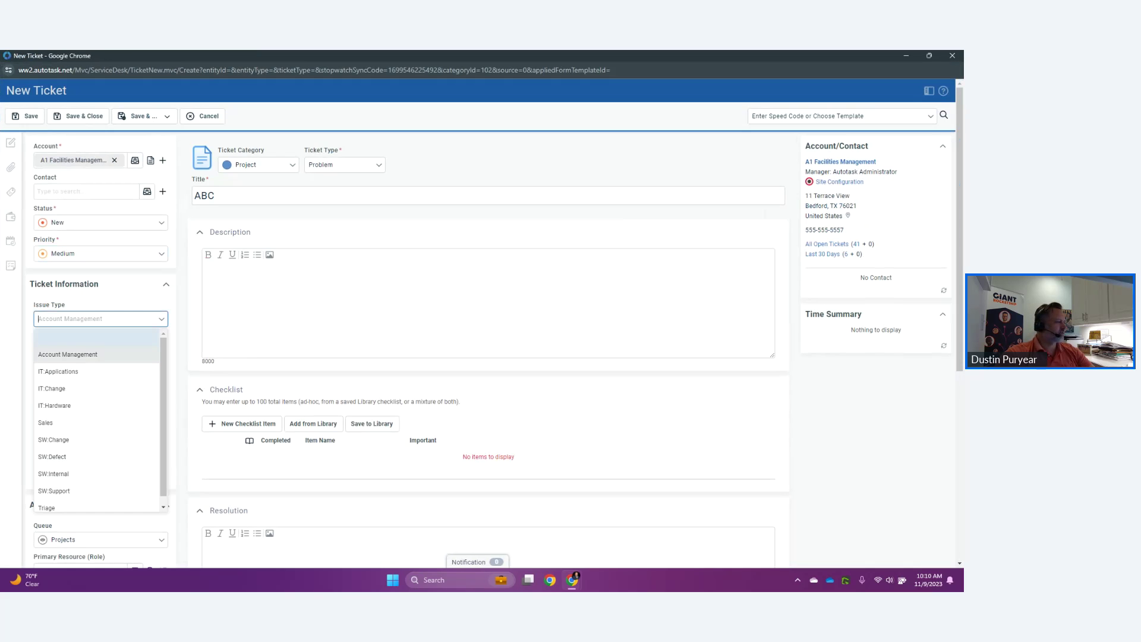
left_click(96, 406)
left_click(99, 349)
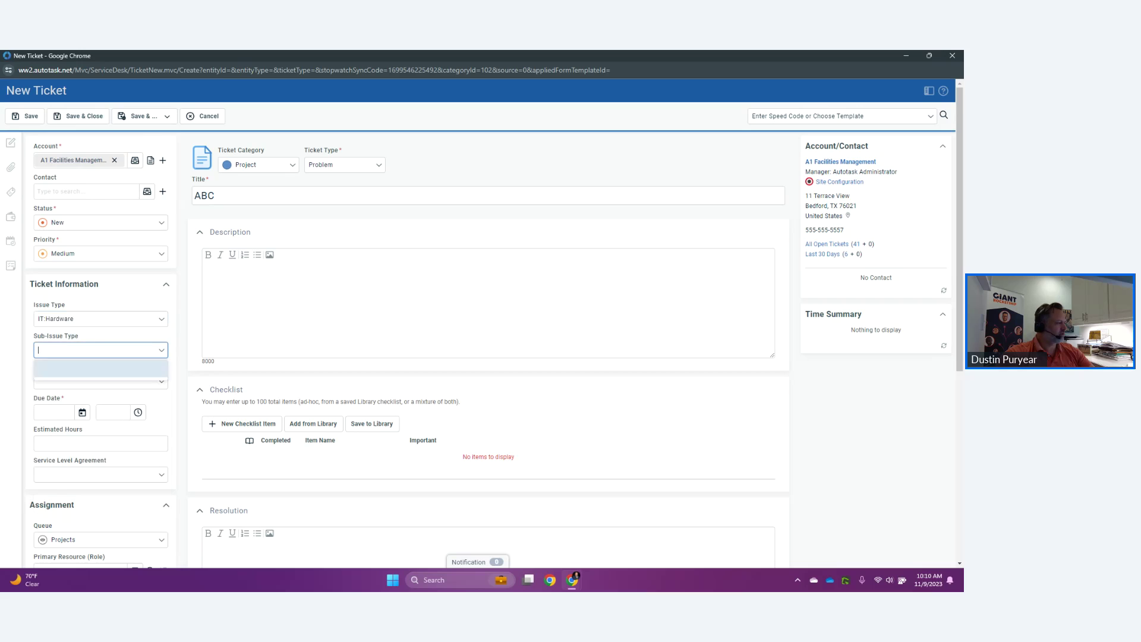
left_click(99, 349)
left_click(100, 349)
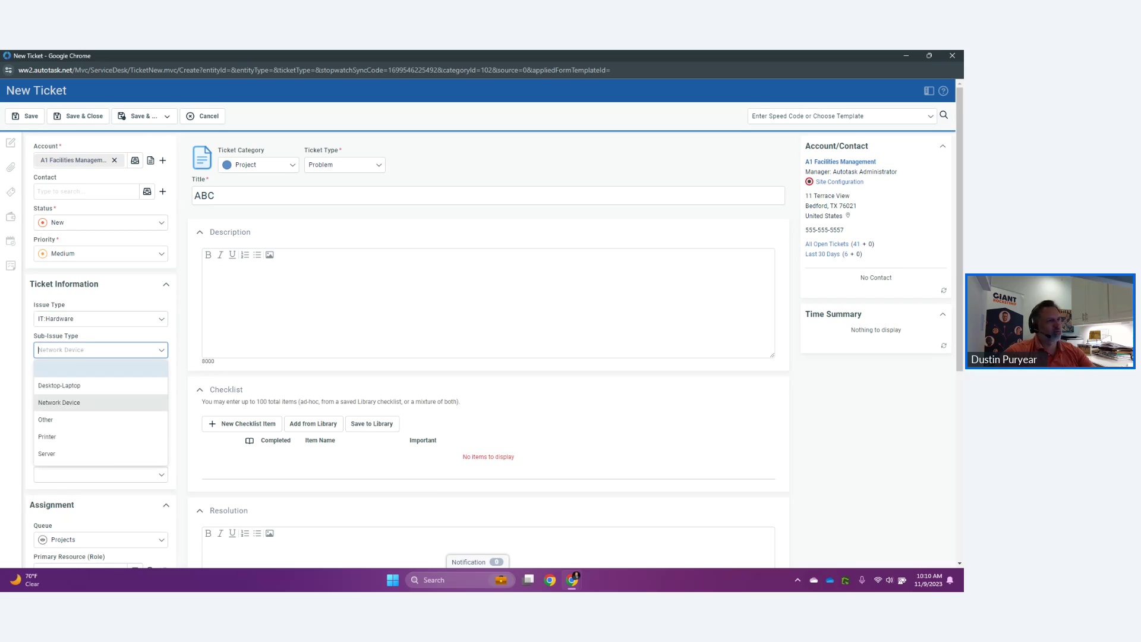
key("Return")
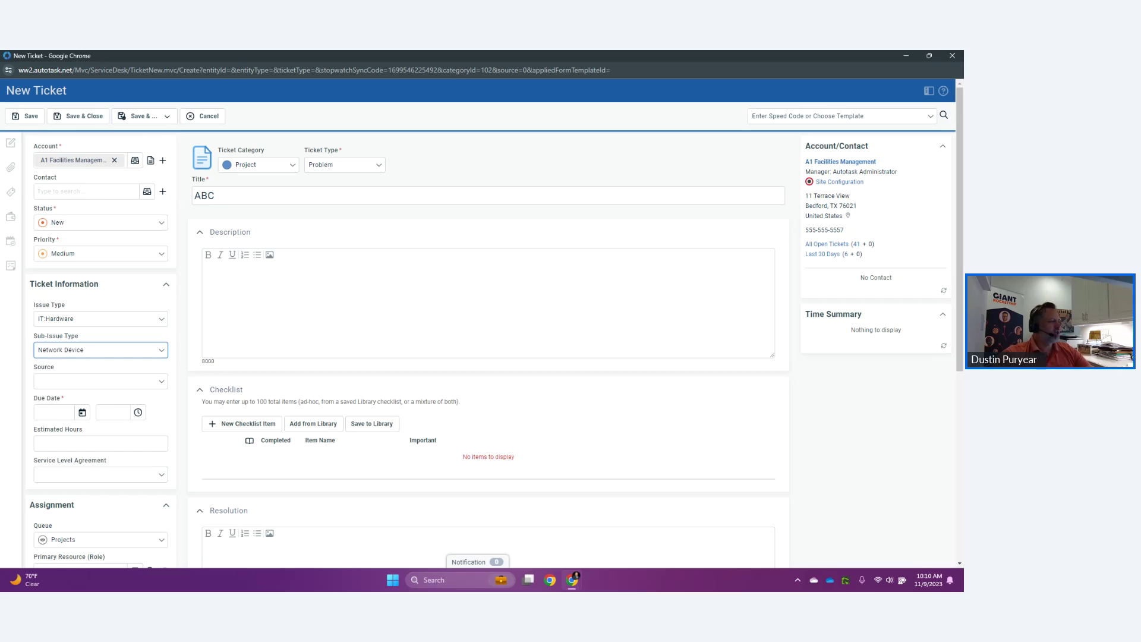
Step: Save the ticket with a due date of 11/09/2023 at 10:10 AM and show its window as a browser tab
left_click(82, 411)
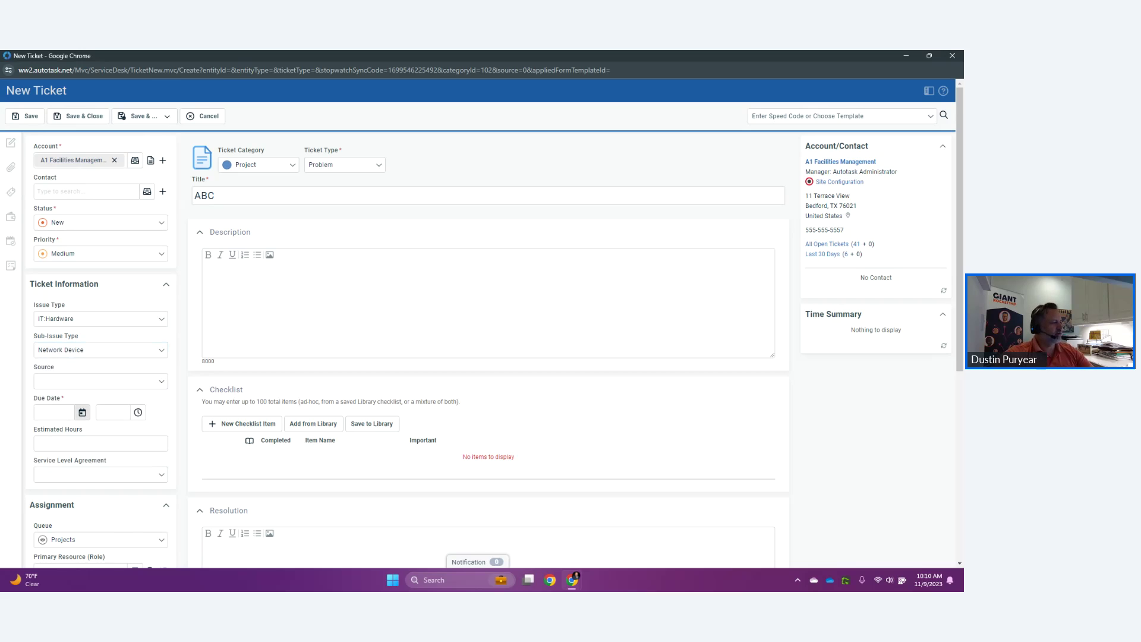
left_click(151, 474)
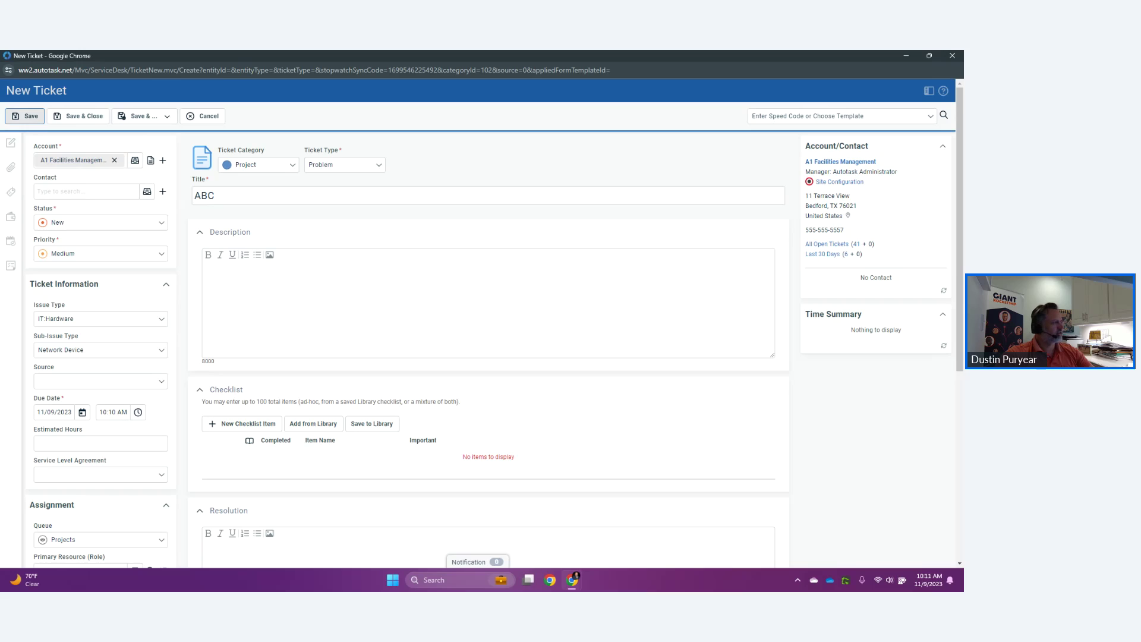
left_click(25, 116)
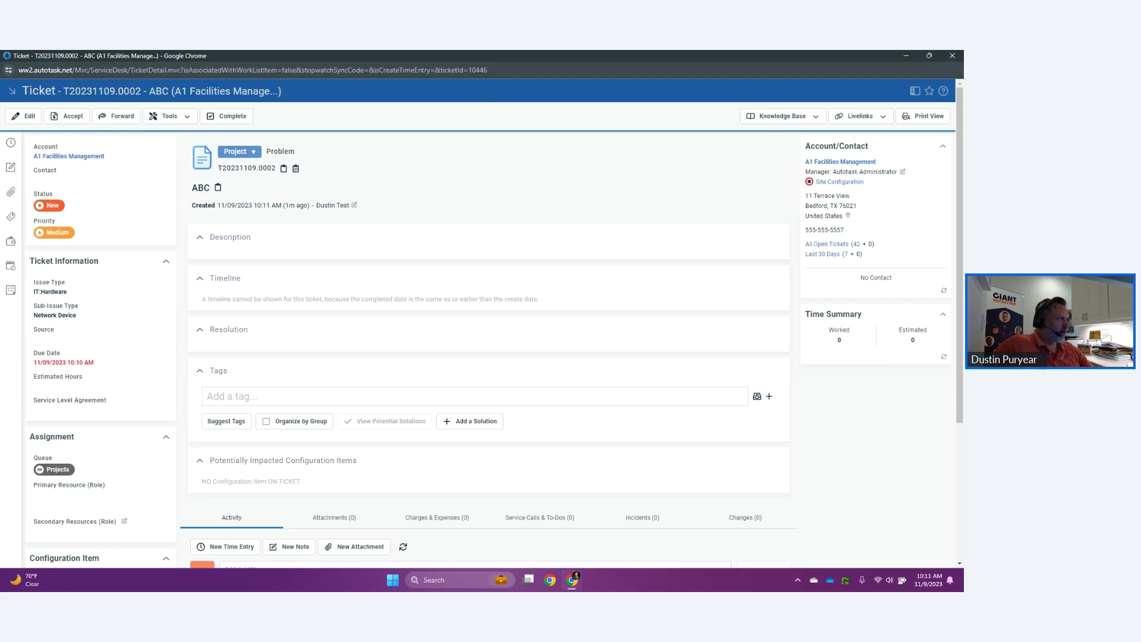
right_click(369, 56)
left_click(404, 158)
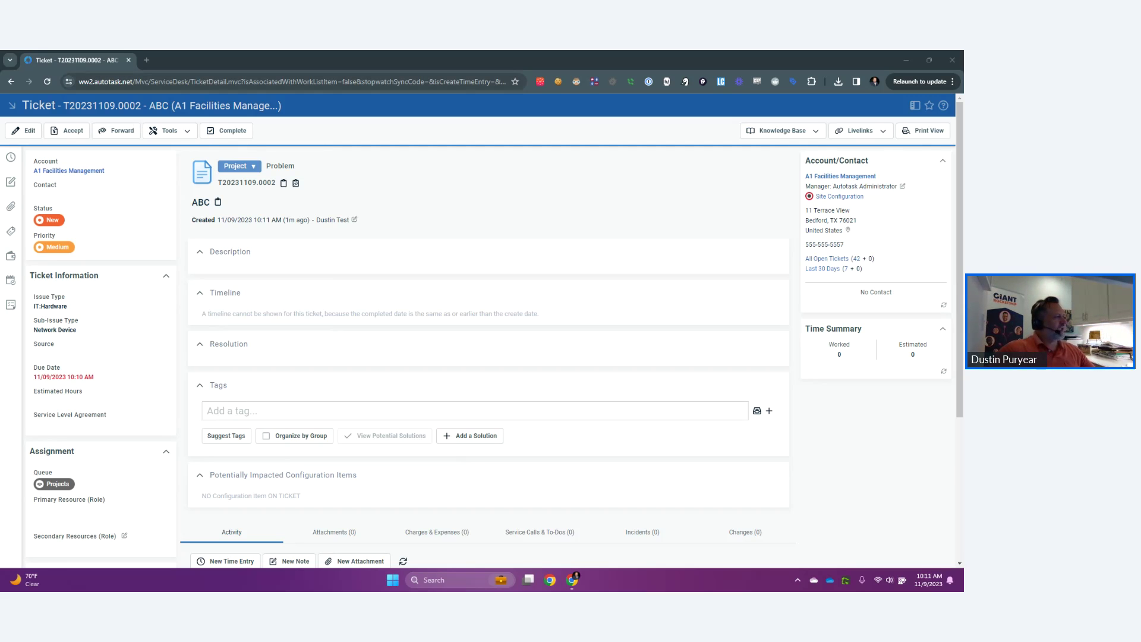
left_click(169, 130)
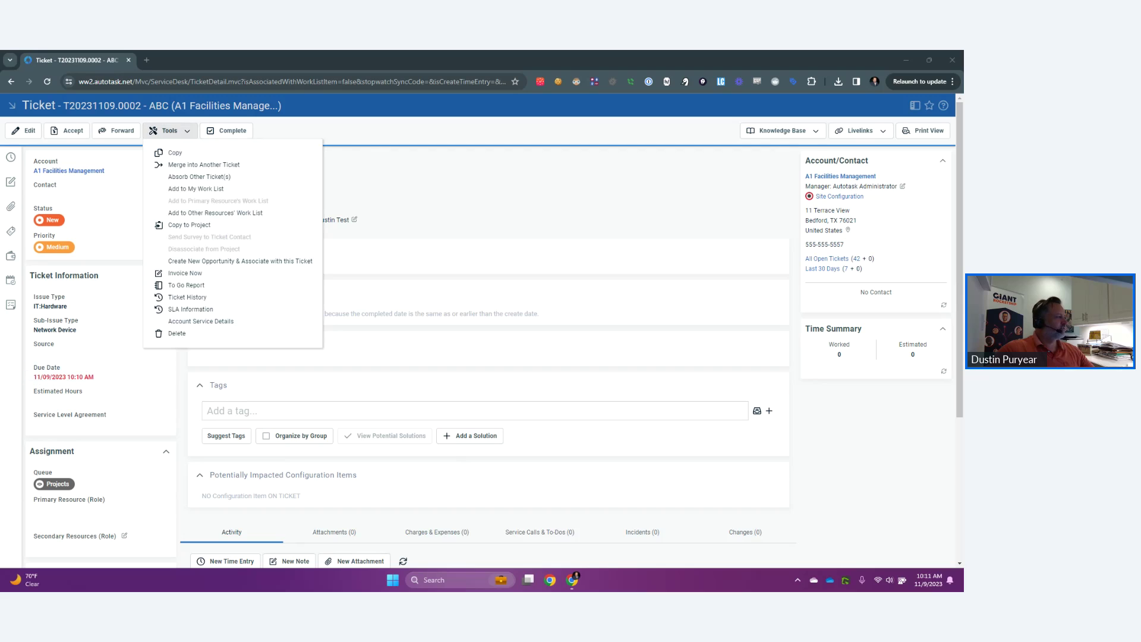
left_click(175, 153)
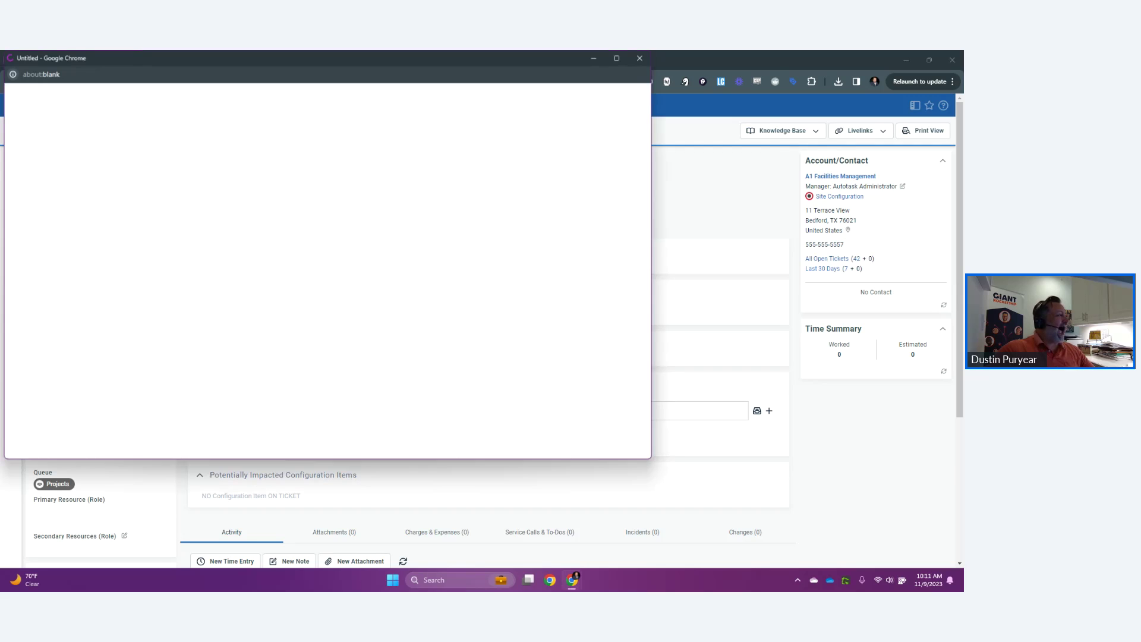
left_click_drag(325, 64, 444, 88)
right_click(445, 88)
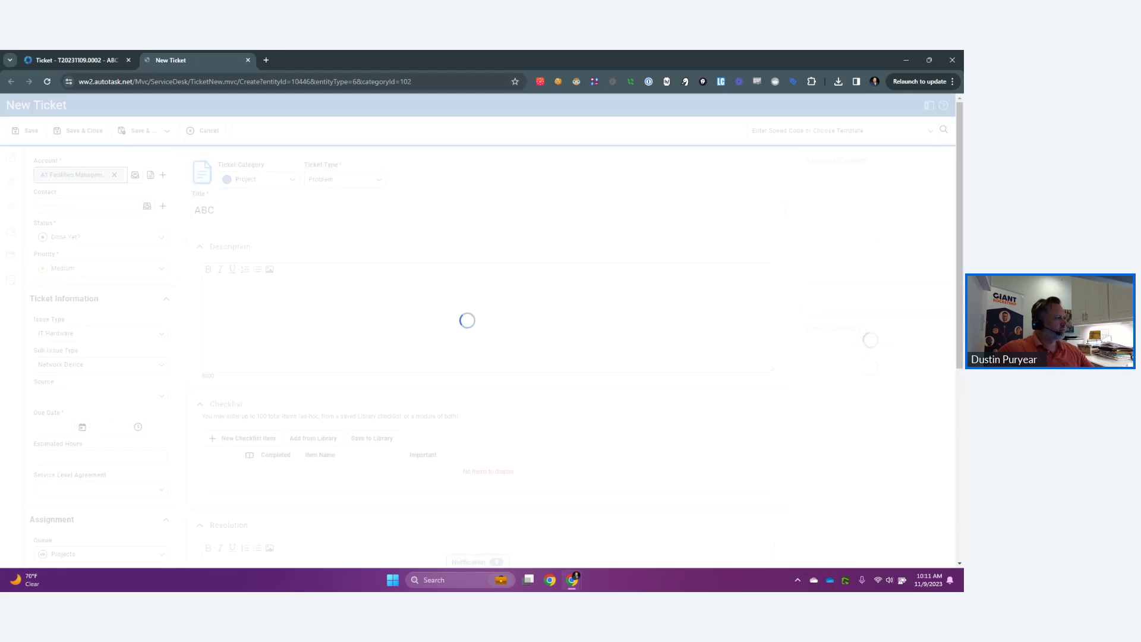
left_click(258, 179)
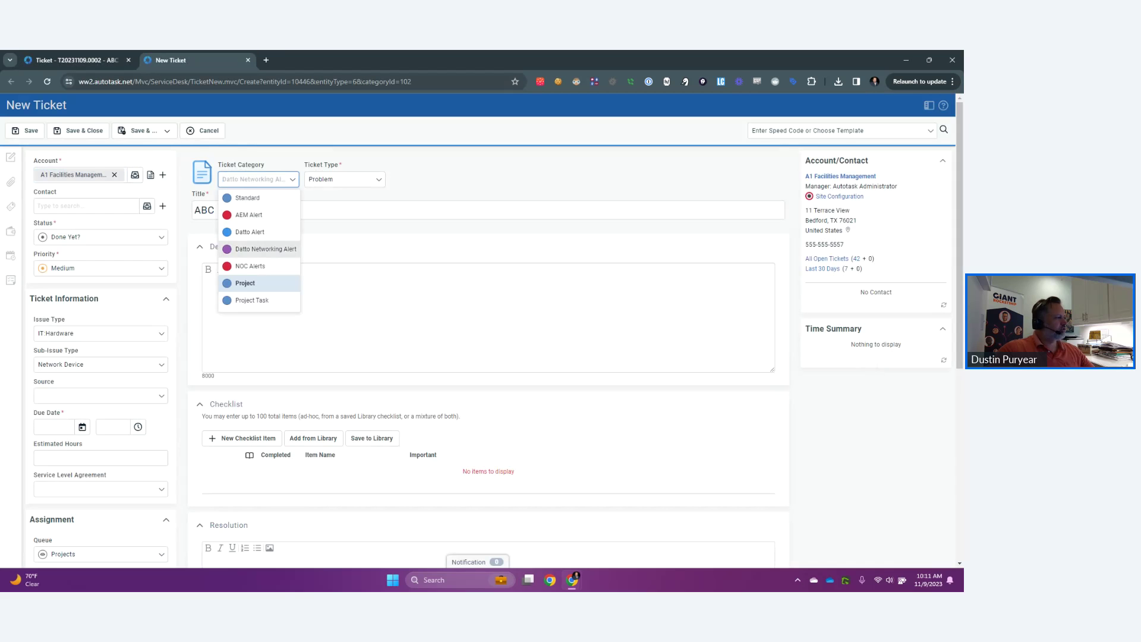
left_click(252, 300)
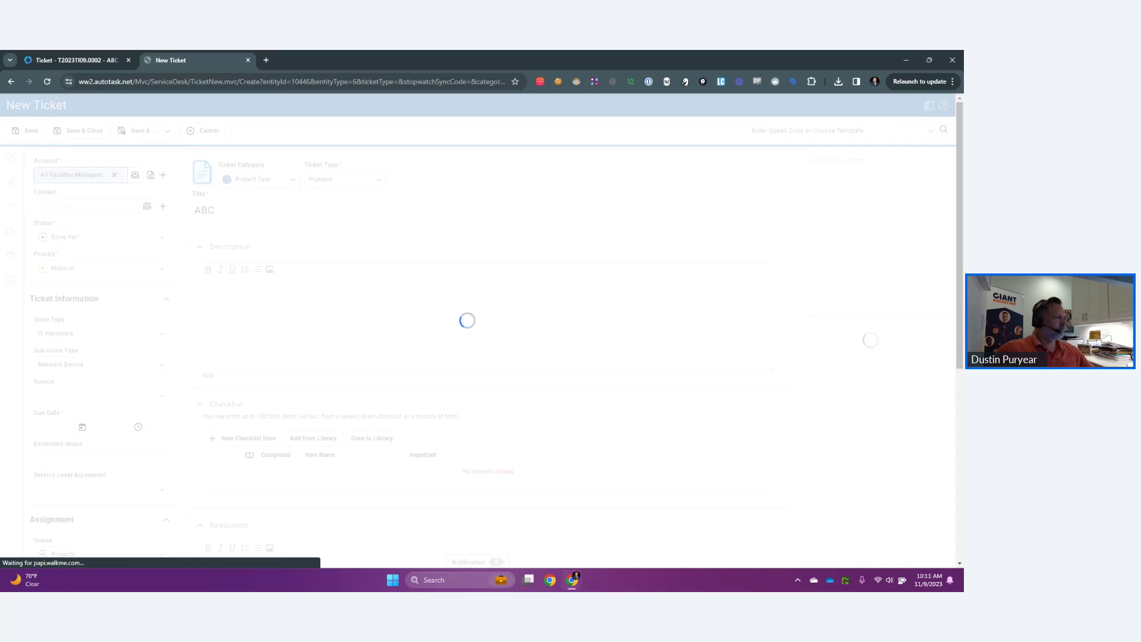
type("Task")
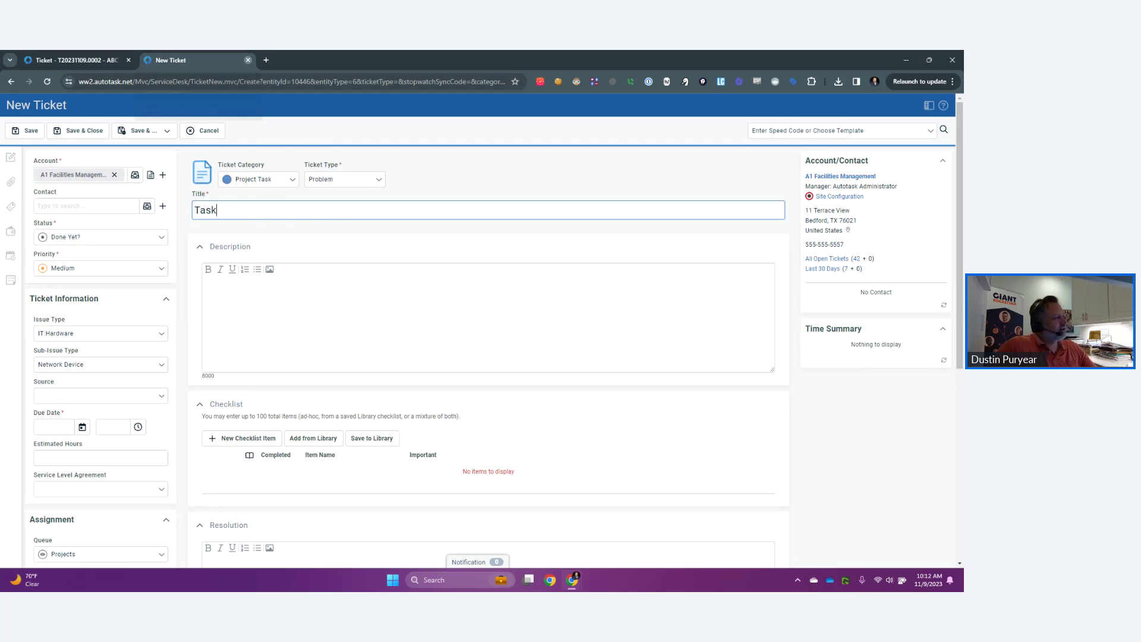
left_click(248, 60)
mouse_move(169, 130)
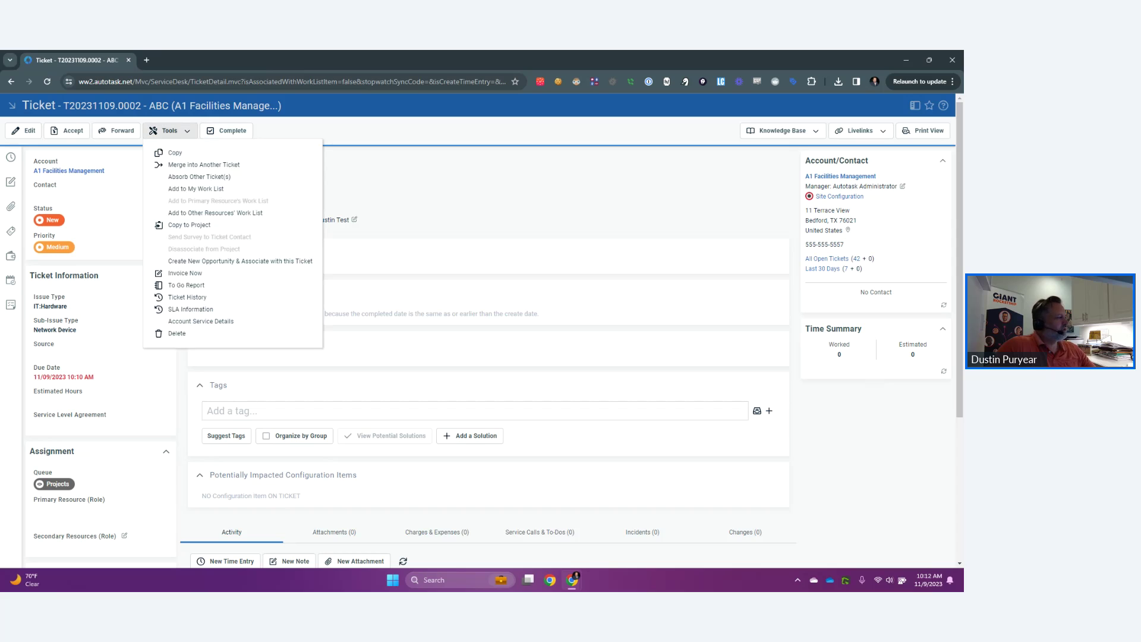
key("Escape")
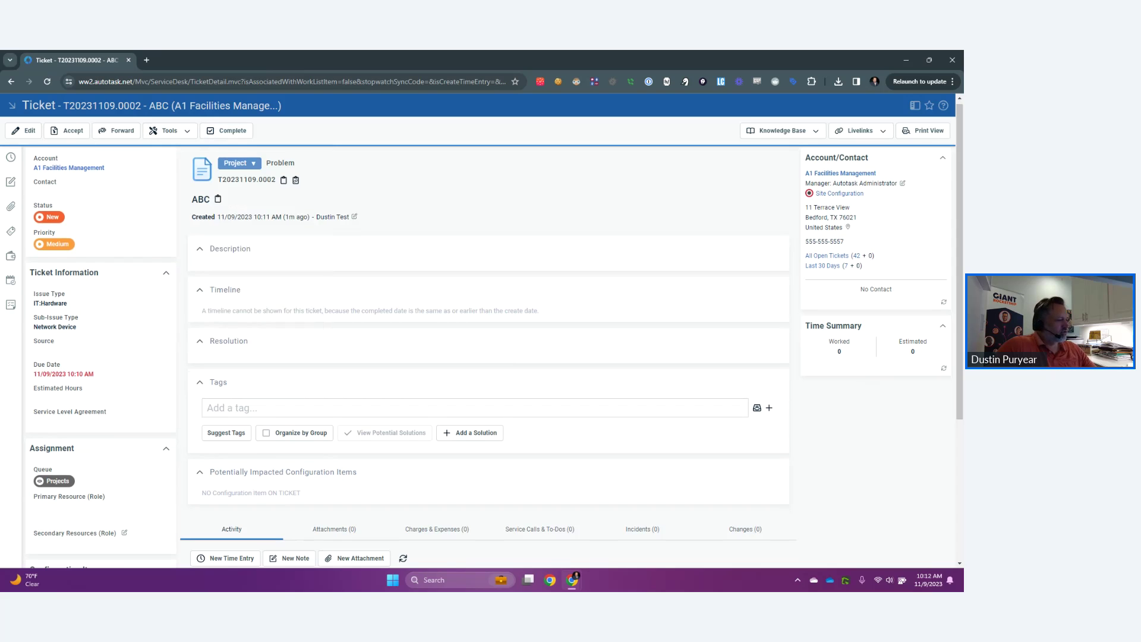
Step: Start a new incident from the ABC project ticket and set its ticket category to Project Task
scroll(488, 356, "down", 2)
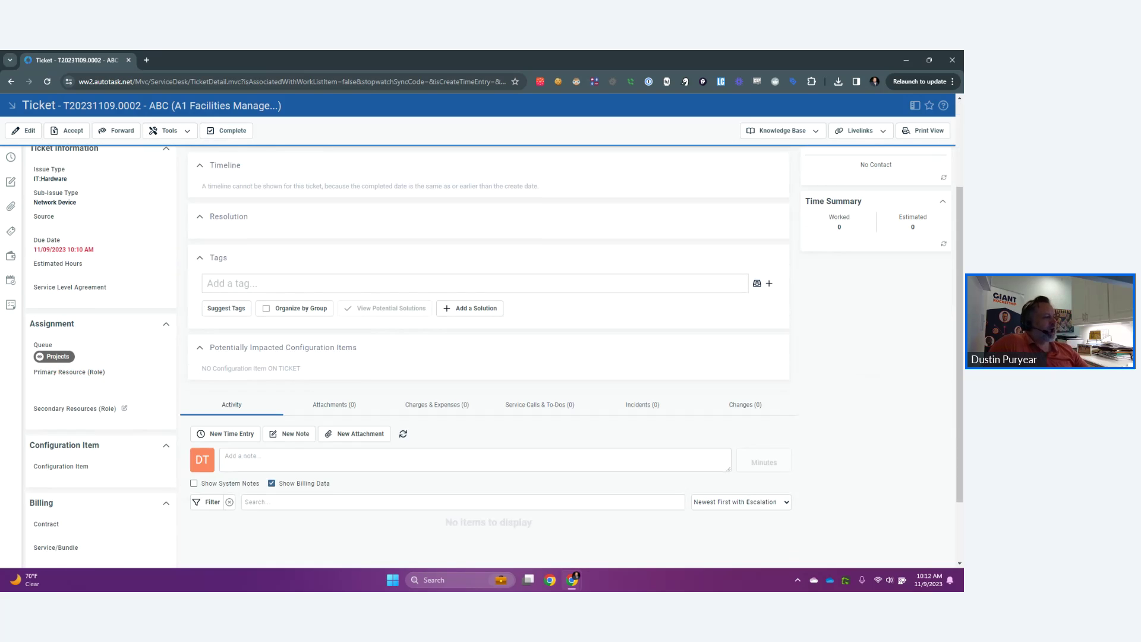
scroll(489, 357, "up", 2)
scroll(488, 357, "down", 2)
left_click(642, 442)
scroll(489, 356, "down", 2)
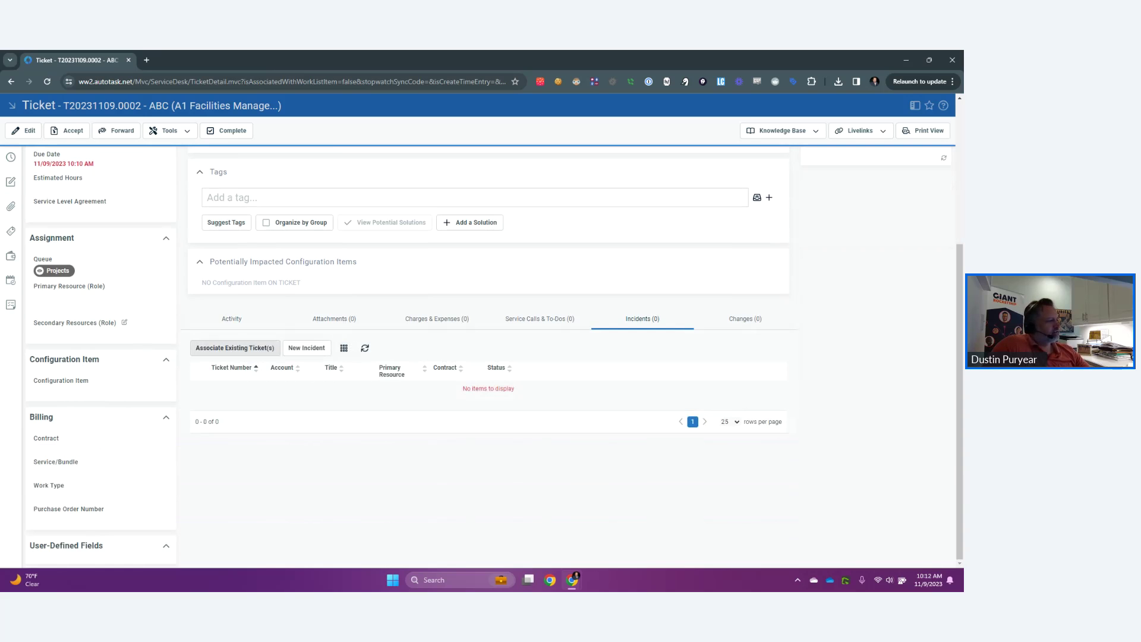
left_click(307, 349)
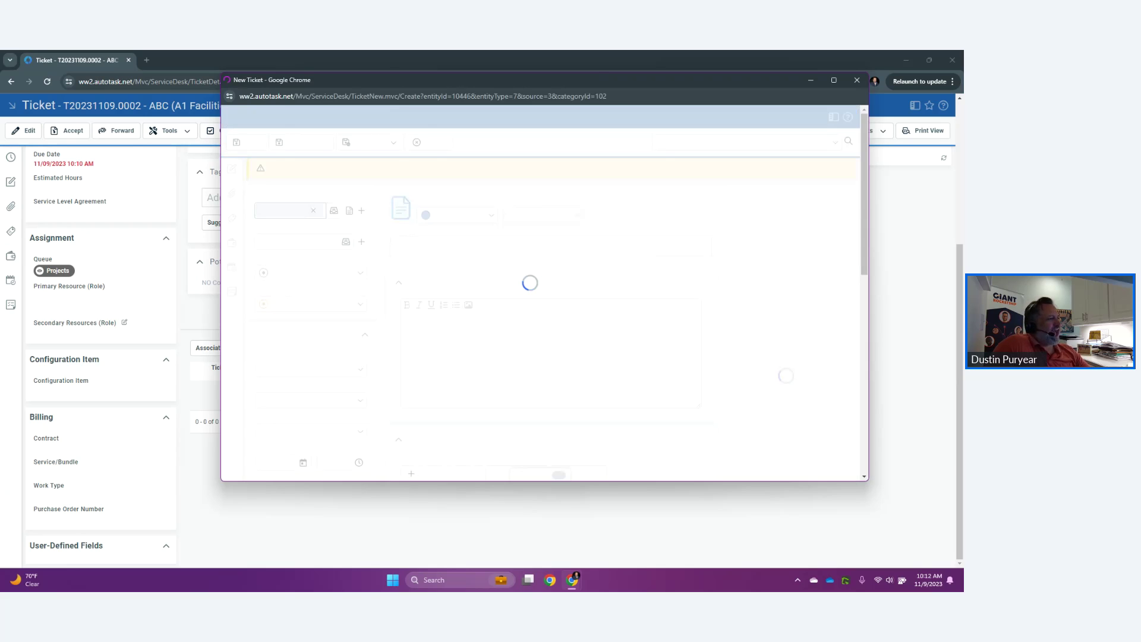
left_click(457, 215)
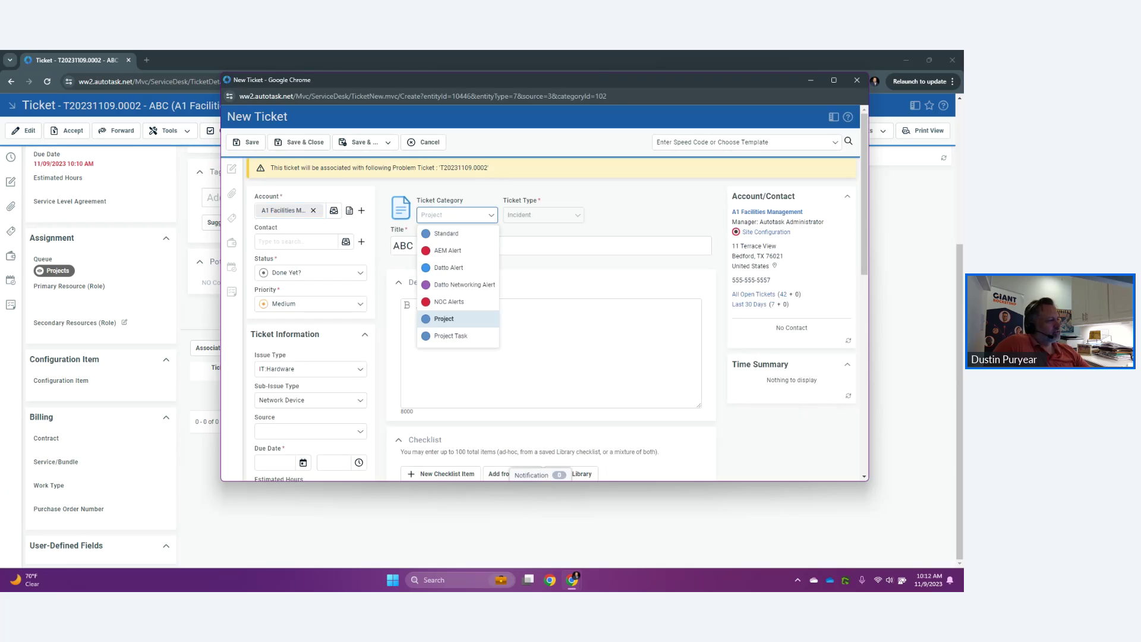
left_click(445, 334)
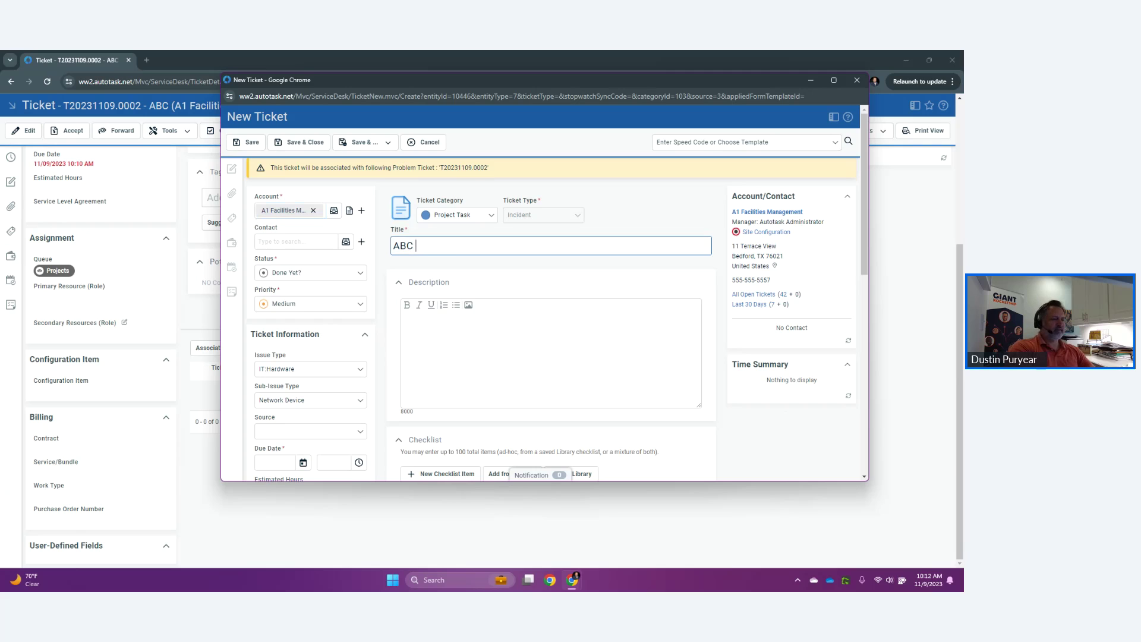
Step: Title the incident ABC - Task1, copy the title, set the due date to 11/09/2023, and save and close it
type("- Task1")
key("ctrl+a")
key("ctrl+c")
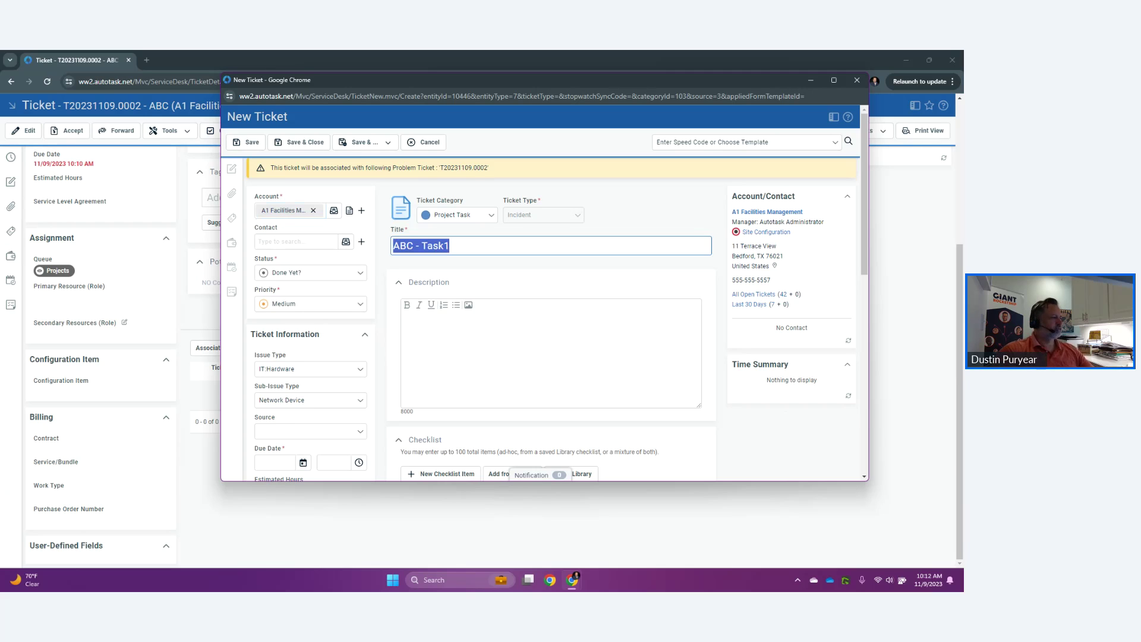
left_click(303, 462)
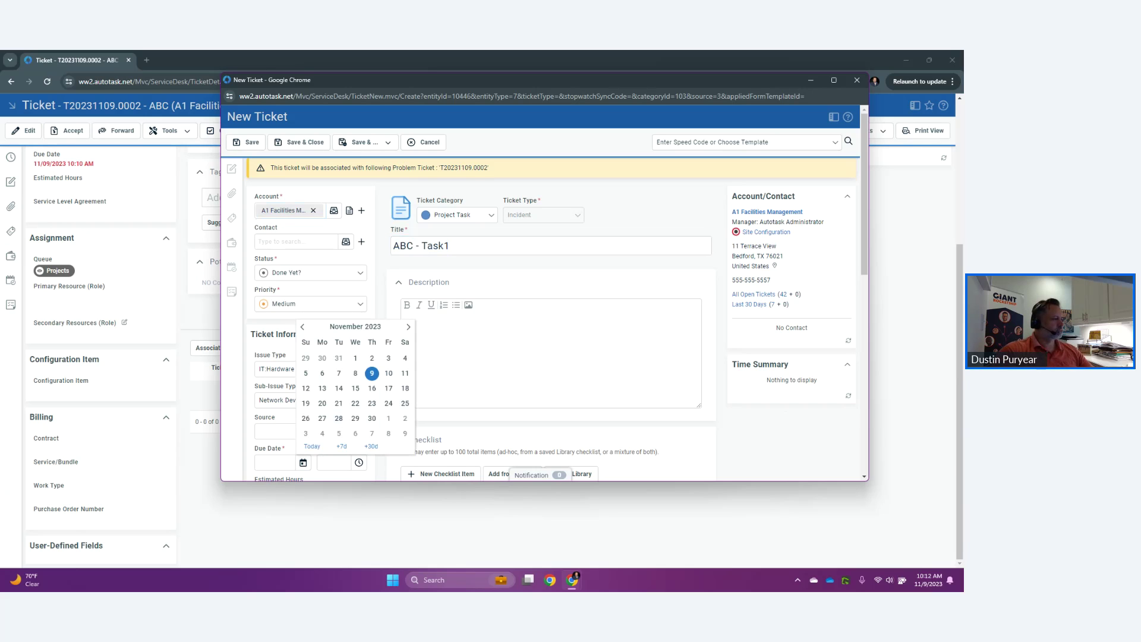
left_click(312, 446)
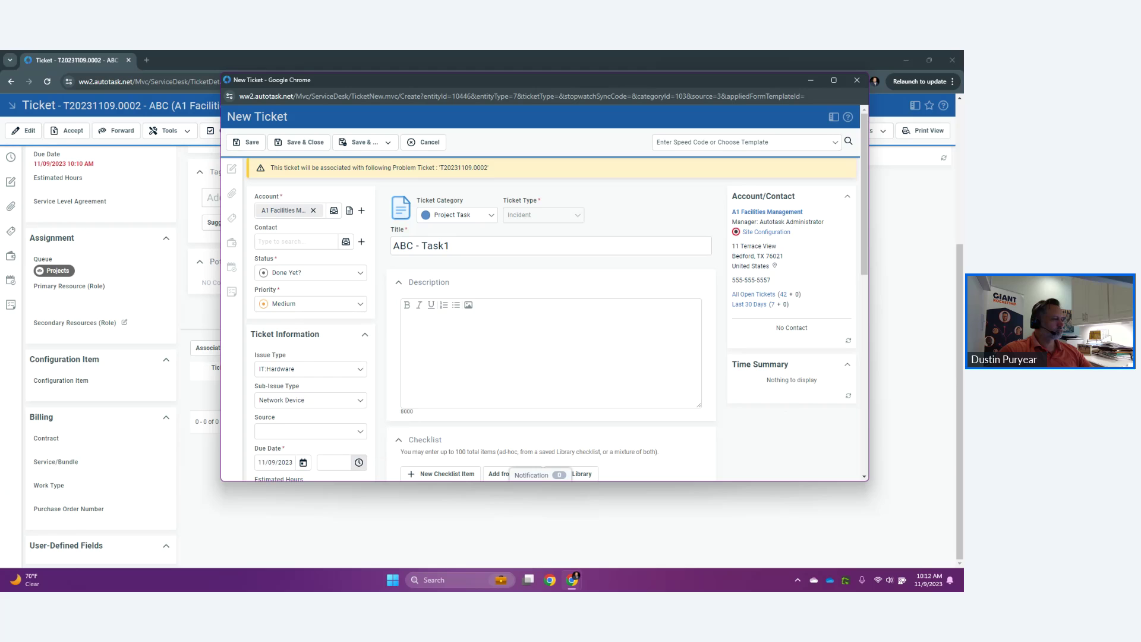
left_click(300, 142)
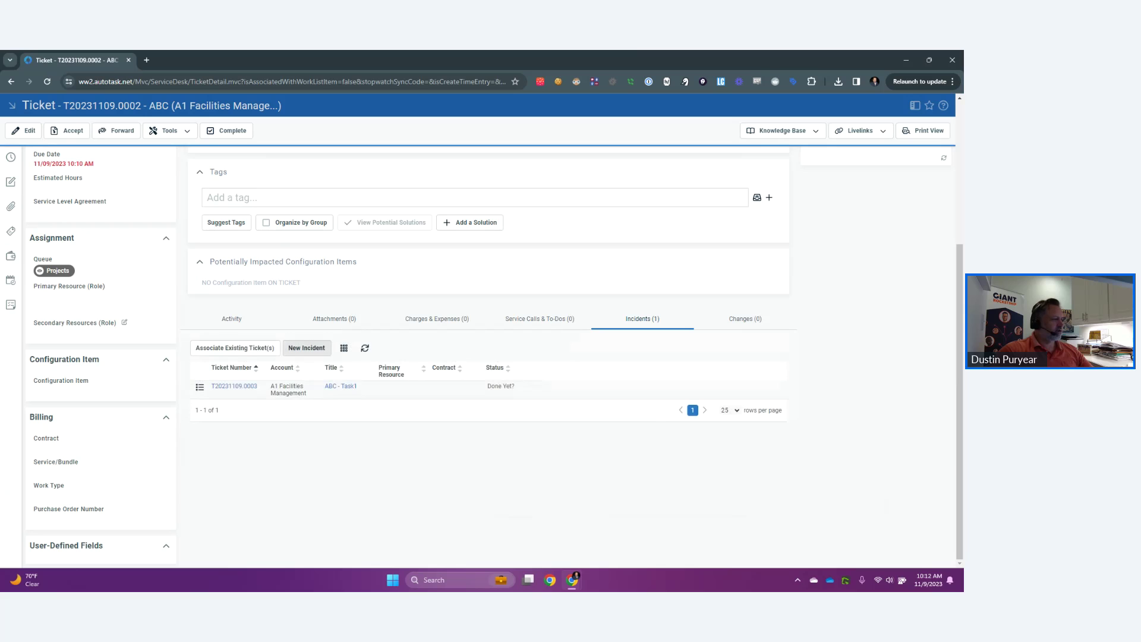
Step: Start a second incident from the ABC ticket with category Project Task and title ABC - Task2
left_click(307, 347)
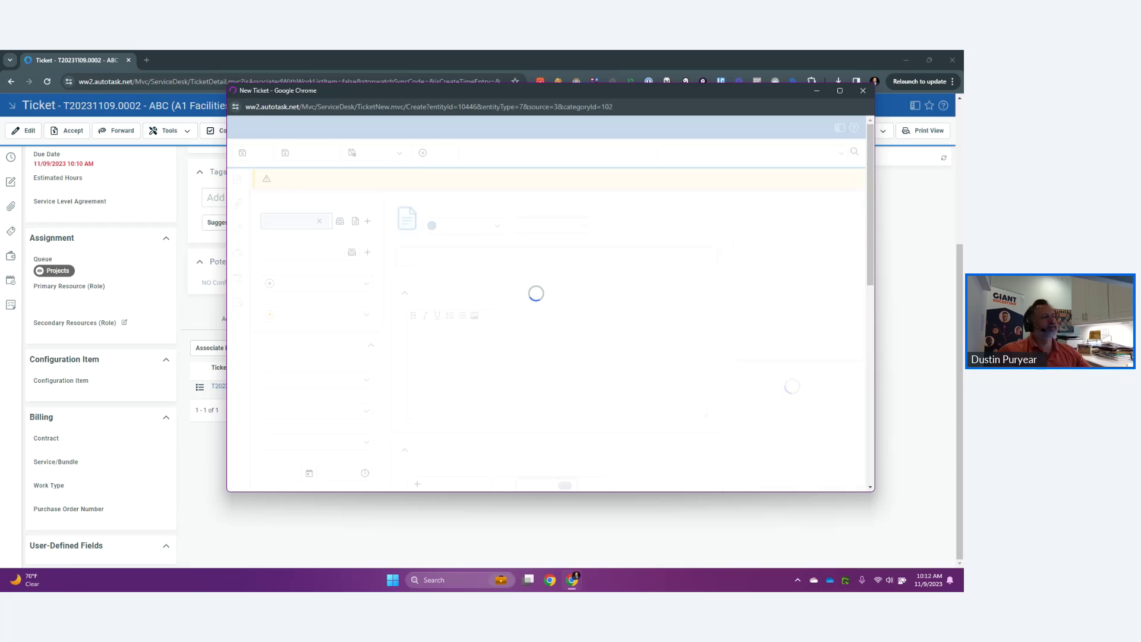
left_click(463, 226)
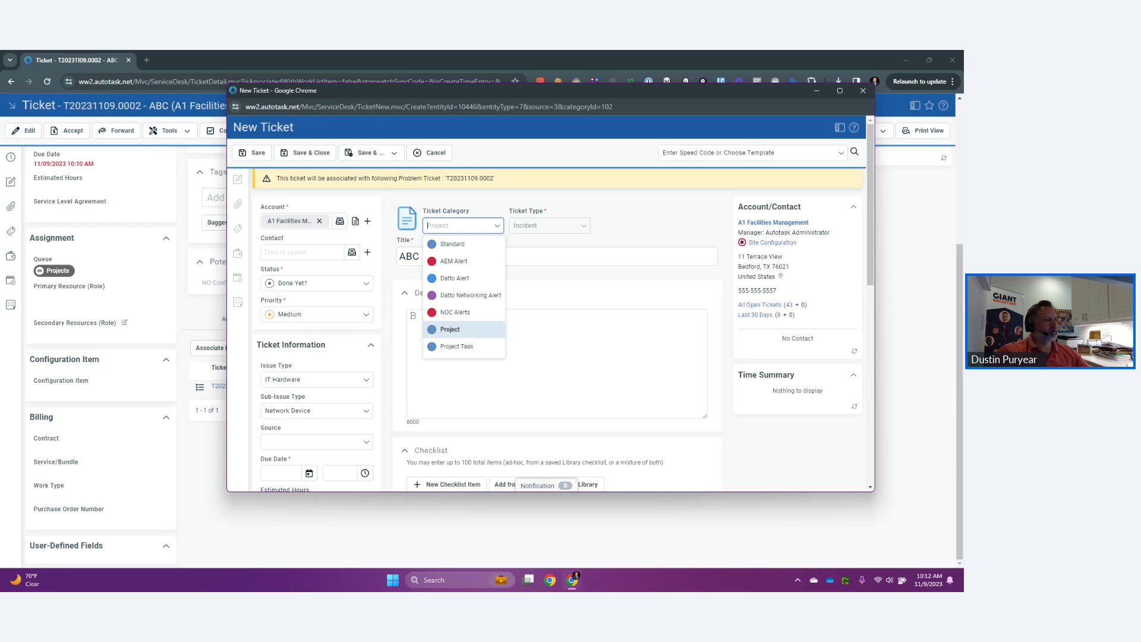
left_click(457, 347)
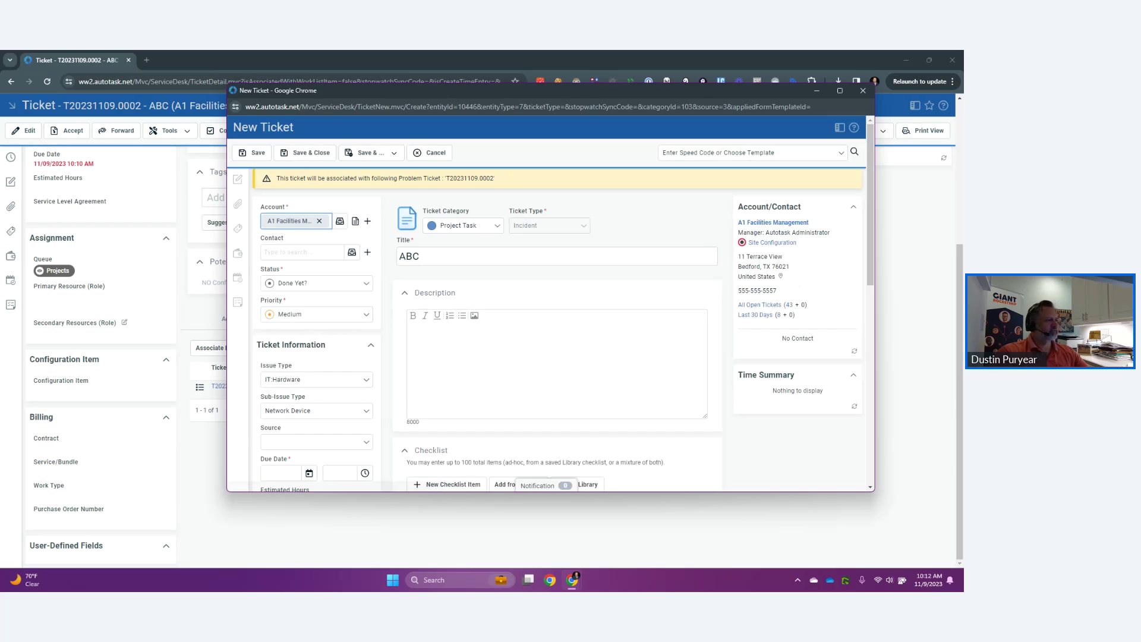
double_click(409, 256)
key("ctrl+v")
key("BackSpace")
type("2")
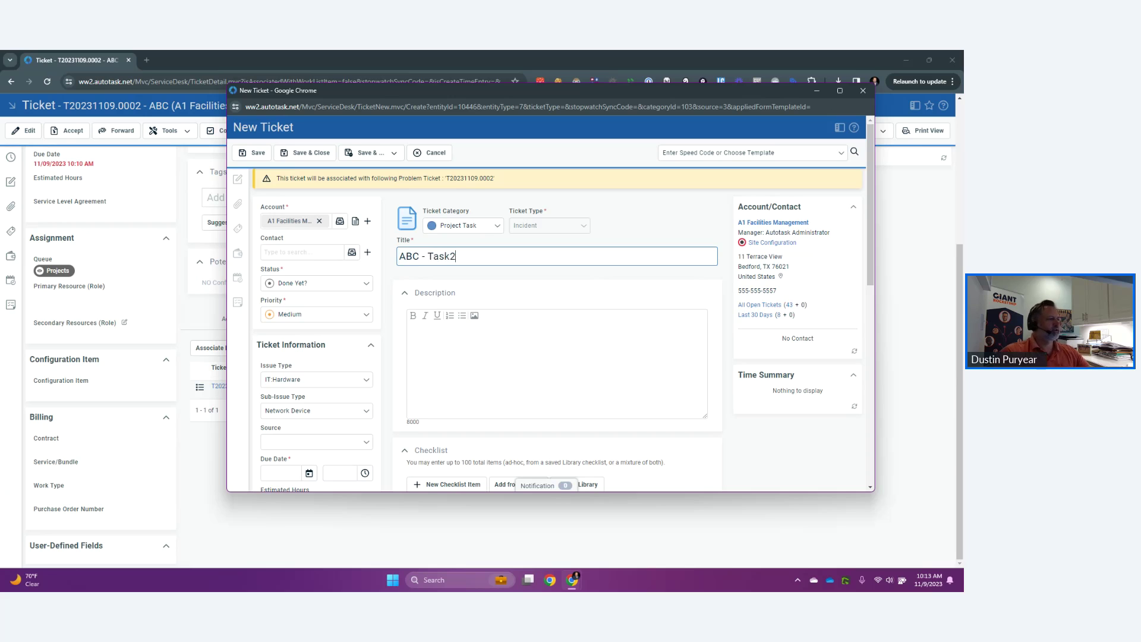
Step: Set the second incident's due date to 11/09/2023 at 10:13 AM, then save and close it
left_click(310, 153)
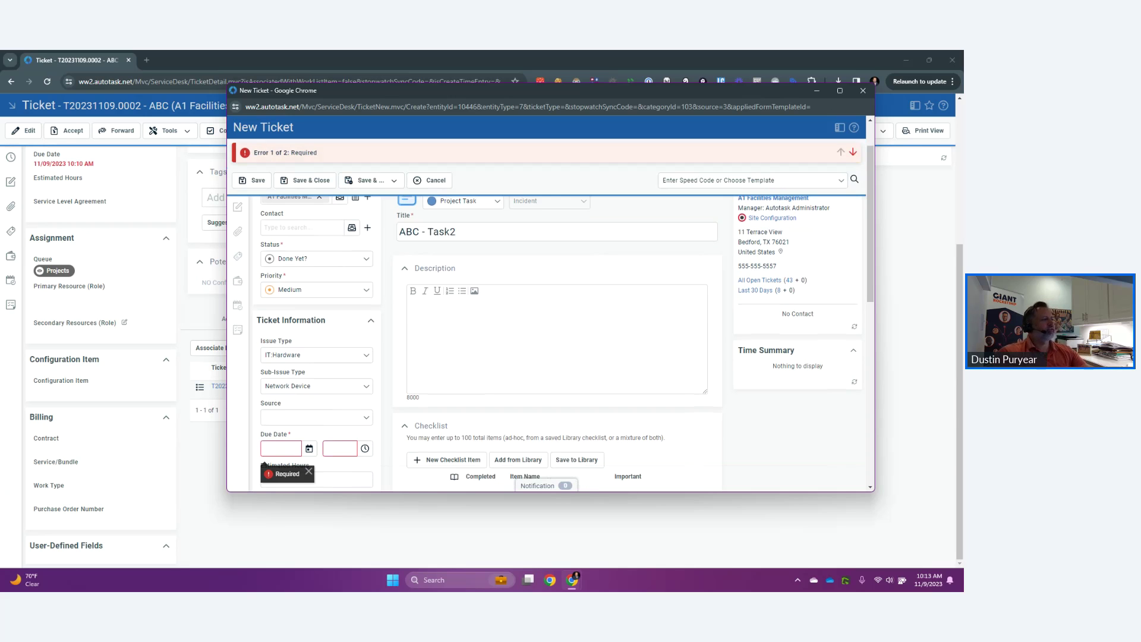
left_click(309, 448)
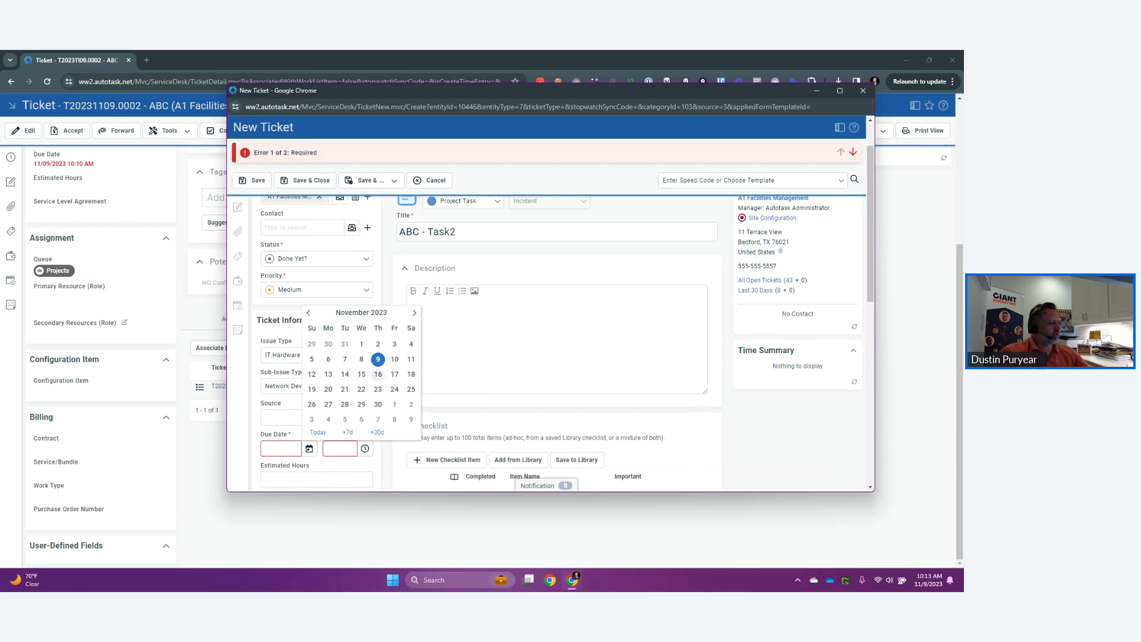
left_click(378, 358)
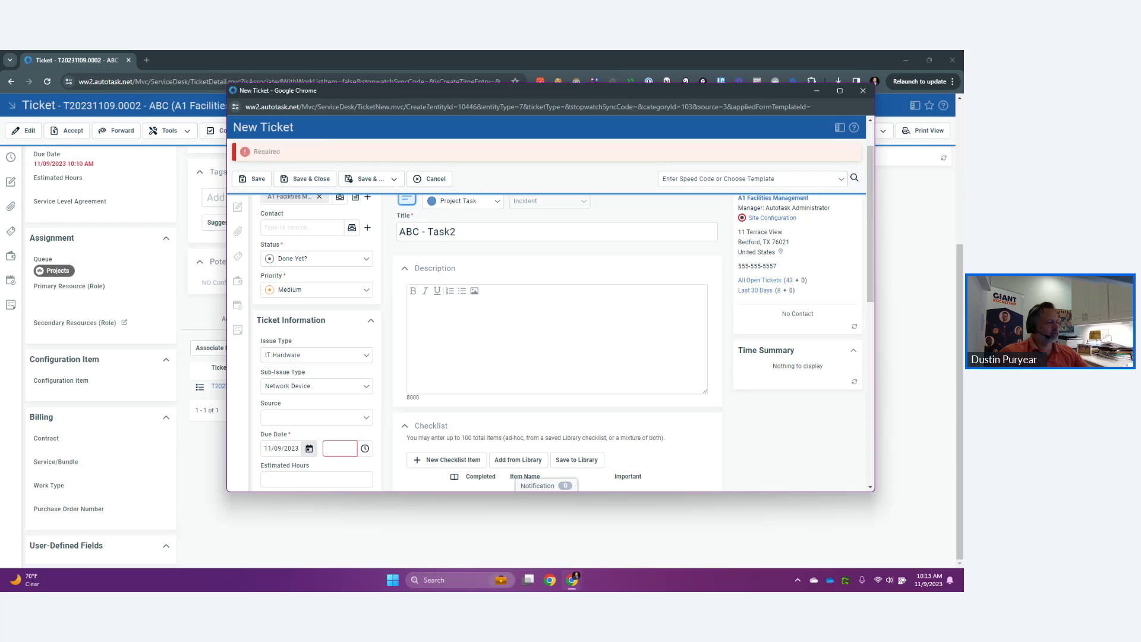
left_click(365, 448)
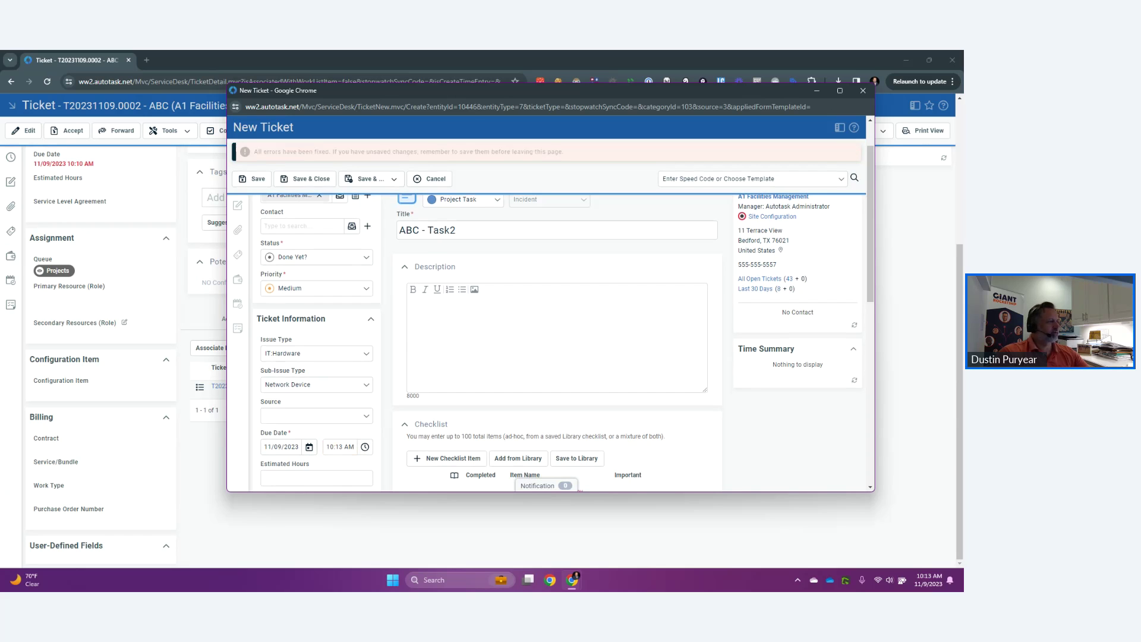
left_click(305, 178)
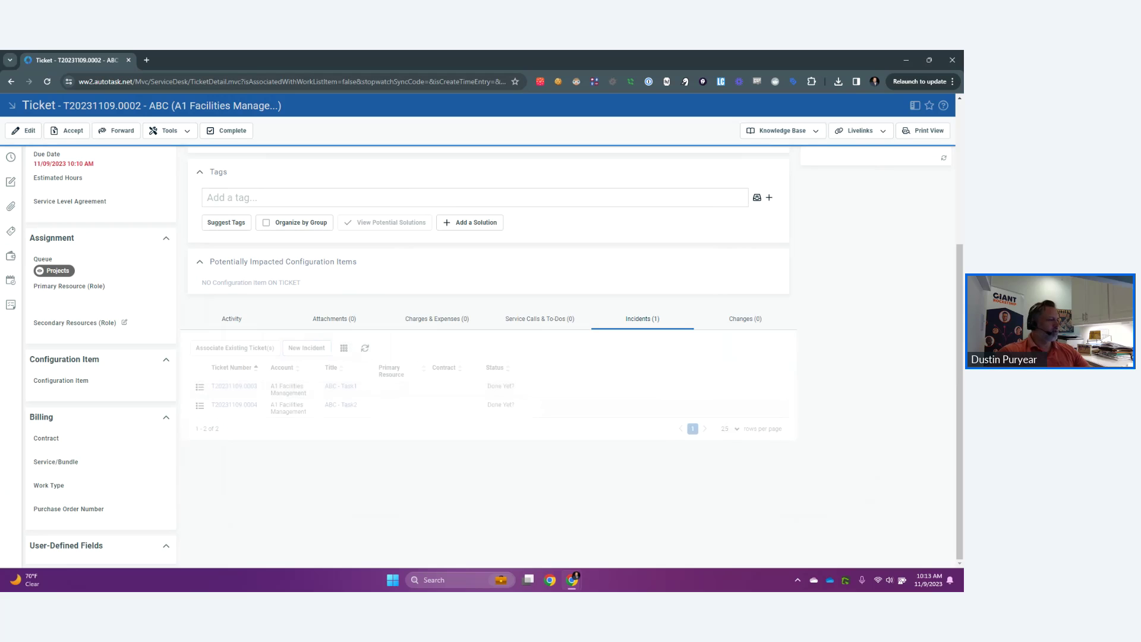
Step: Review the ABC ticket's details, its linked incidents and its activity section
scroll(487, 356, "up", 3)
mouse_move(960, 400)
left_mouse_down()
mouse_move(960, 436)
mouse_move(961, 383)
left_mouse_up()
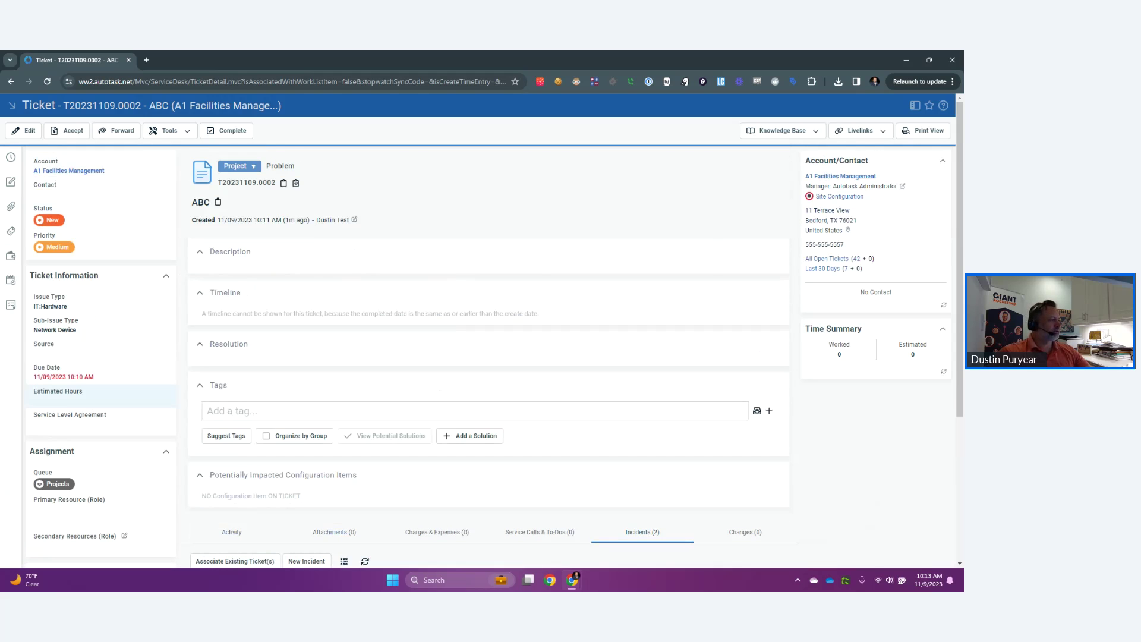
scroll(101, 386, "down", 2)
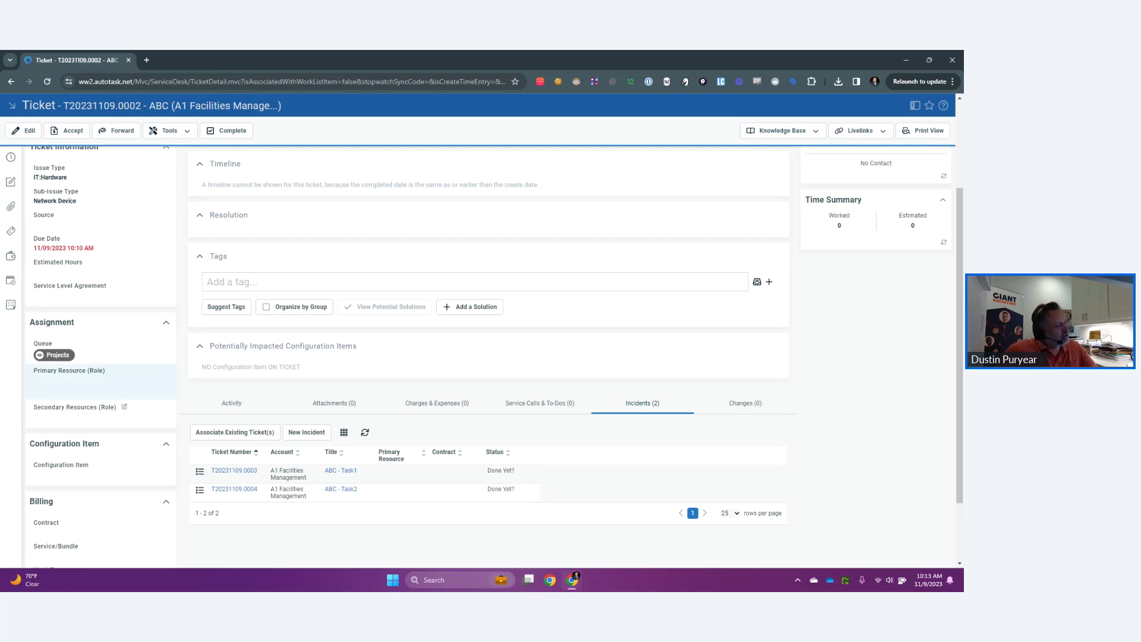
scroll(234, 436, "down", 1)
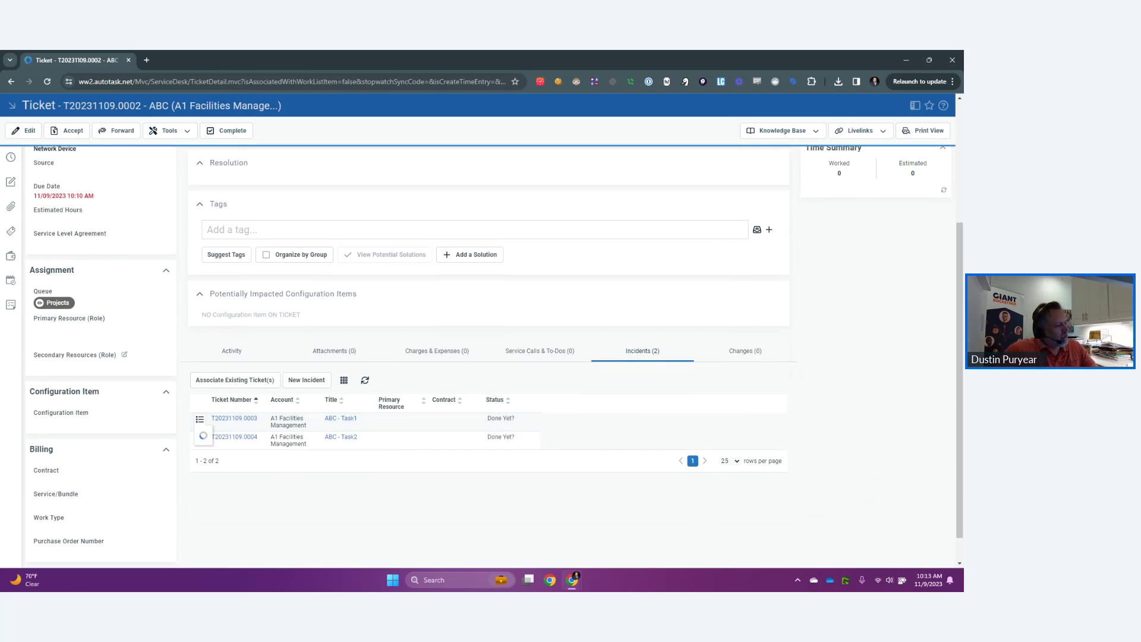
mouse_move(234, 436)
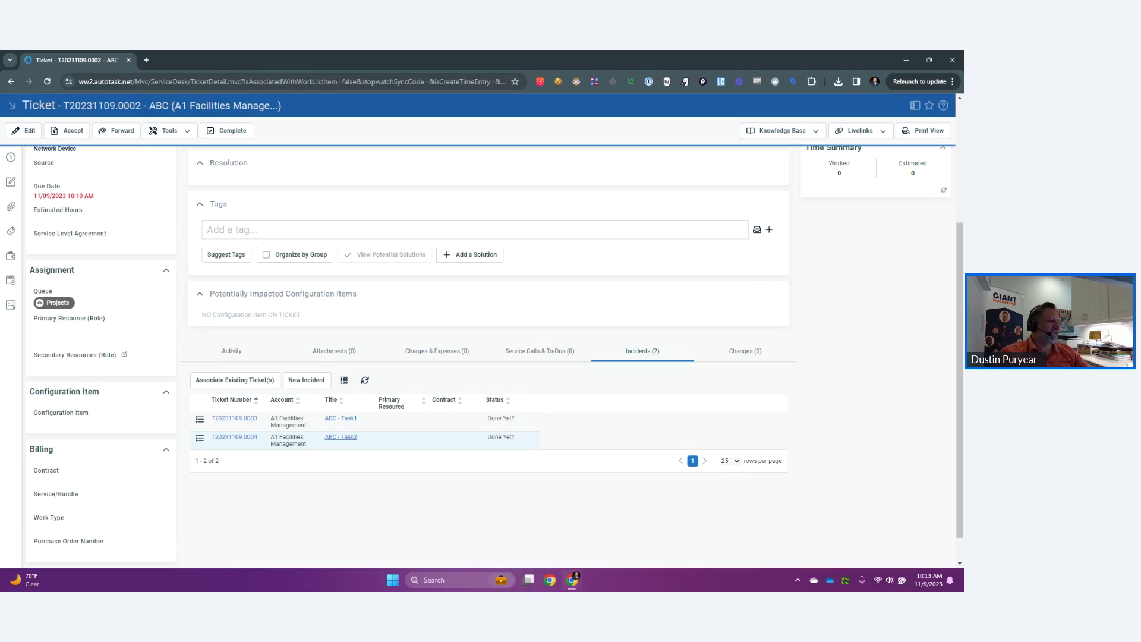
left_click(231, 351)
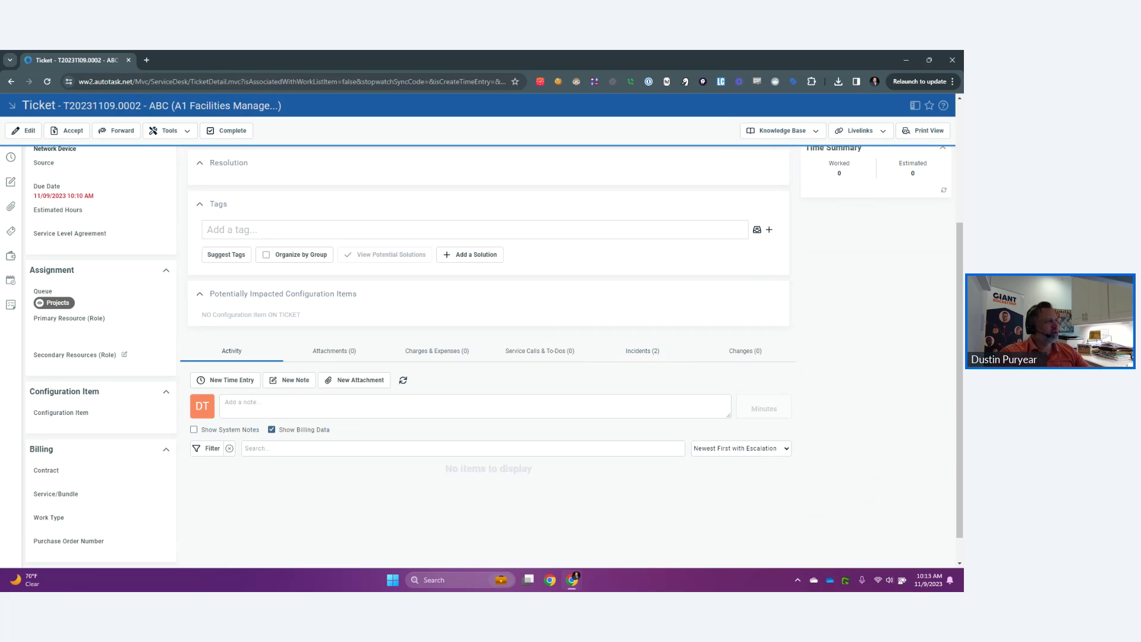
Step: Move the ABC ticket's tab into the main browser window, and place a duplicate of the first Autotask tab after it
left_click_drag(77, 60, 314, 60)
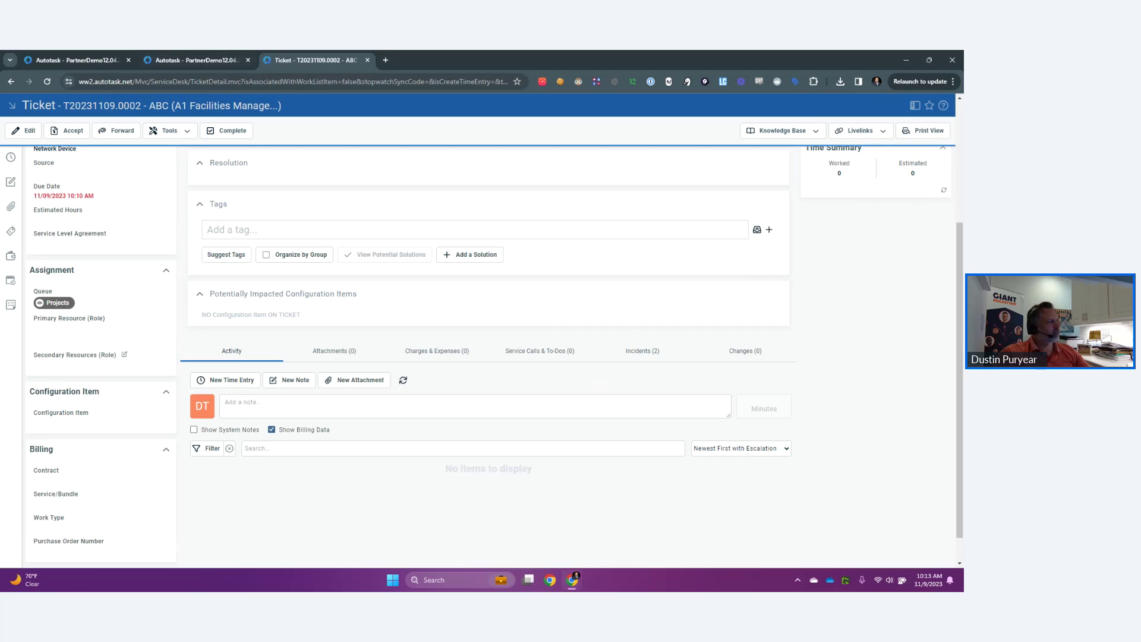
left_click(90, 60)
right_click(118, 55)
left_click(154, 143)
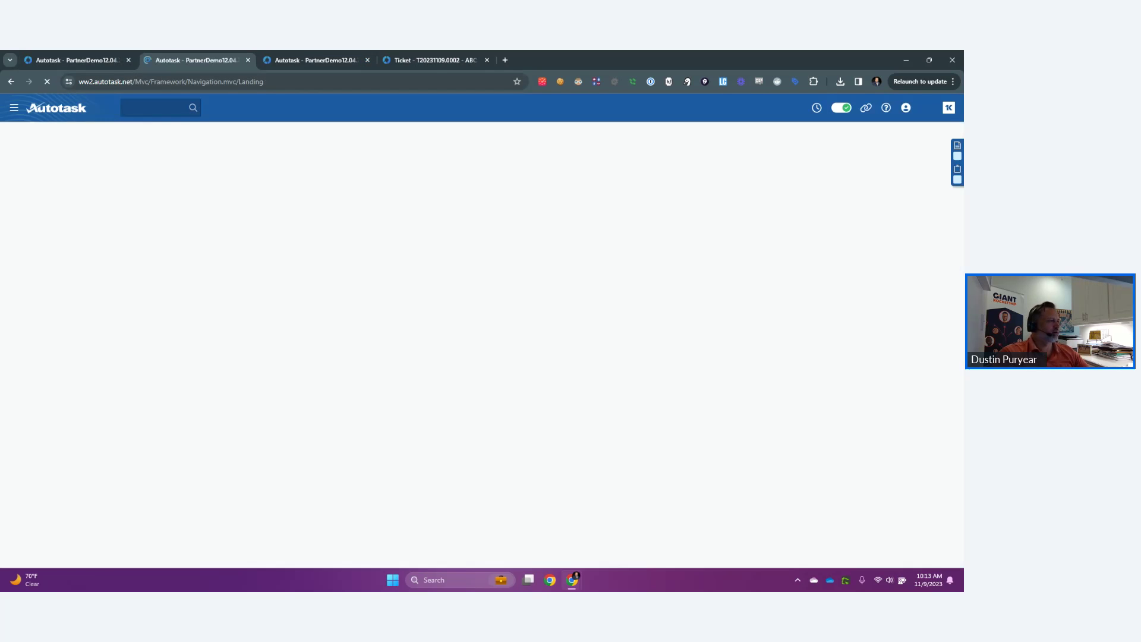
left_click_drag(196, 60, 431, 60)
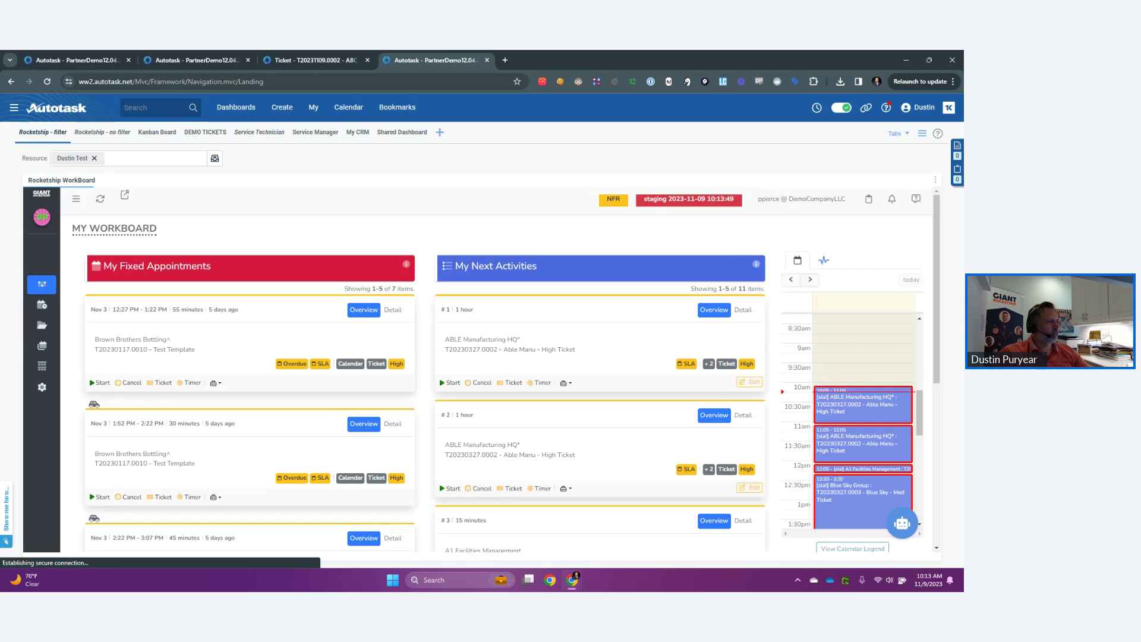
Step: Add a new dashboard tab named test
left_click(439, 132)
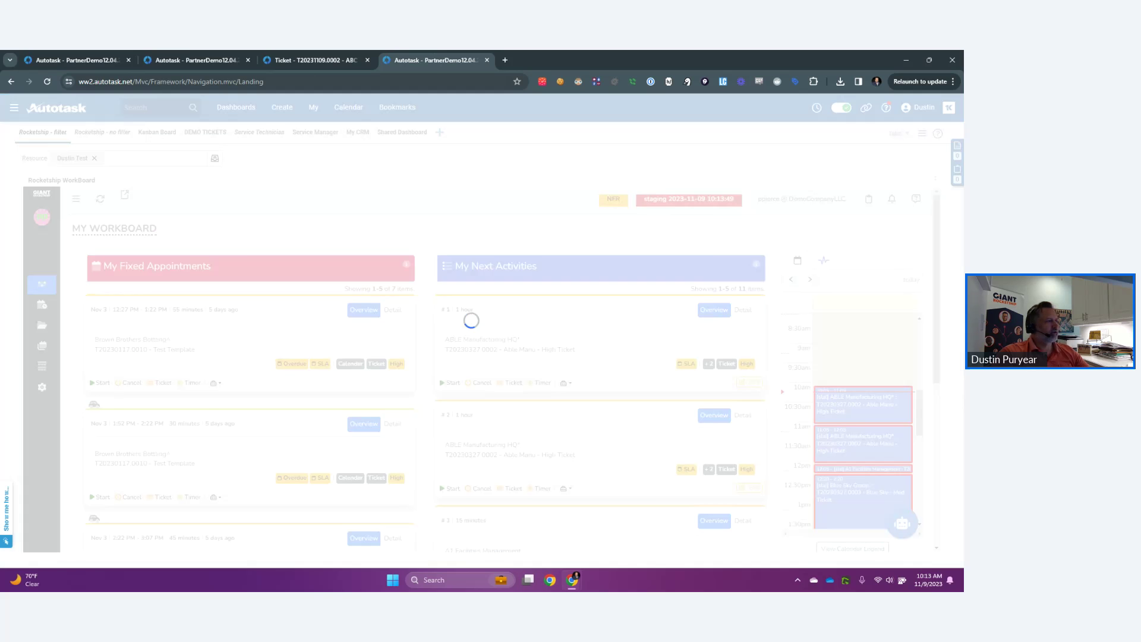
left_click(672, 420)
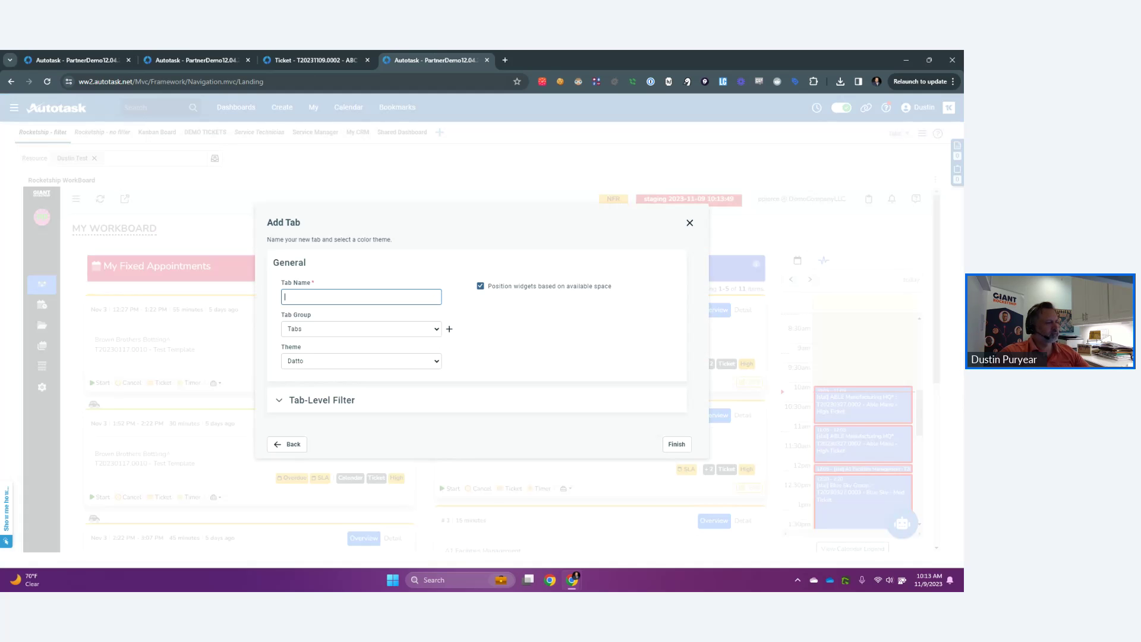
type("test")
left_click(676, 444)
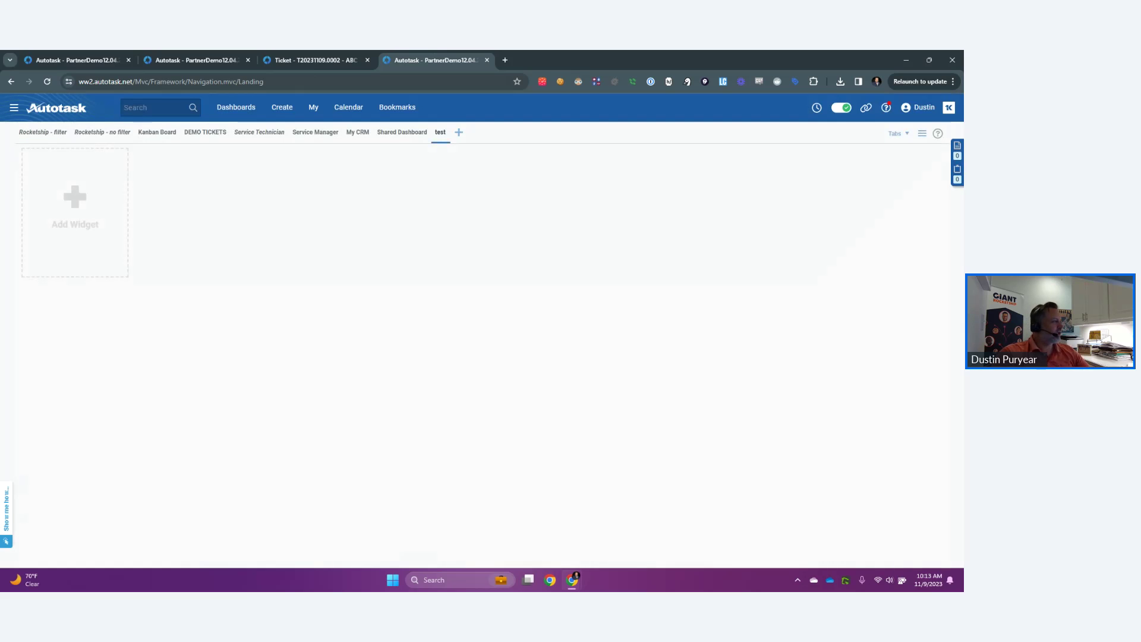
Step: Start a new widget on the test dashboard with entity Tickets and widget type Grid, and continue to its settings
left_click(556, 299)
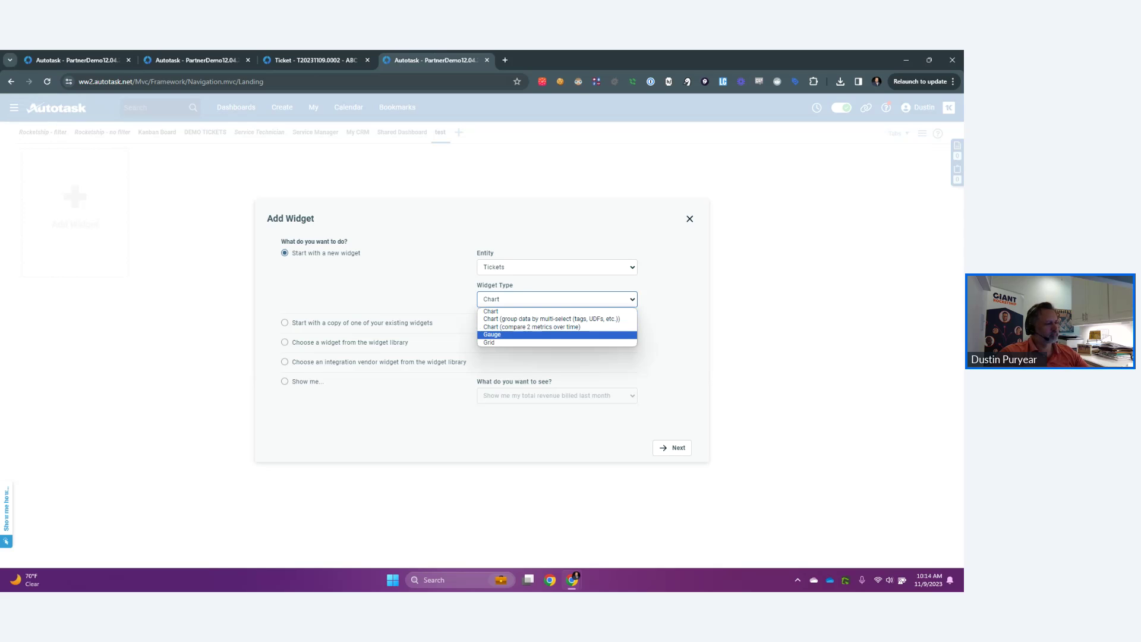
left_click(517, 335)
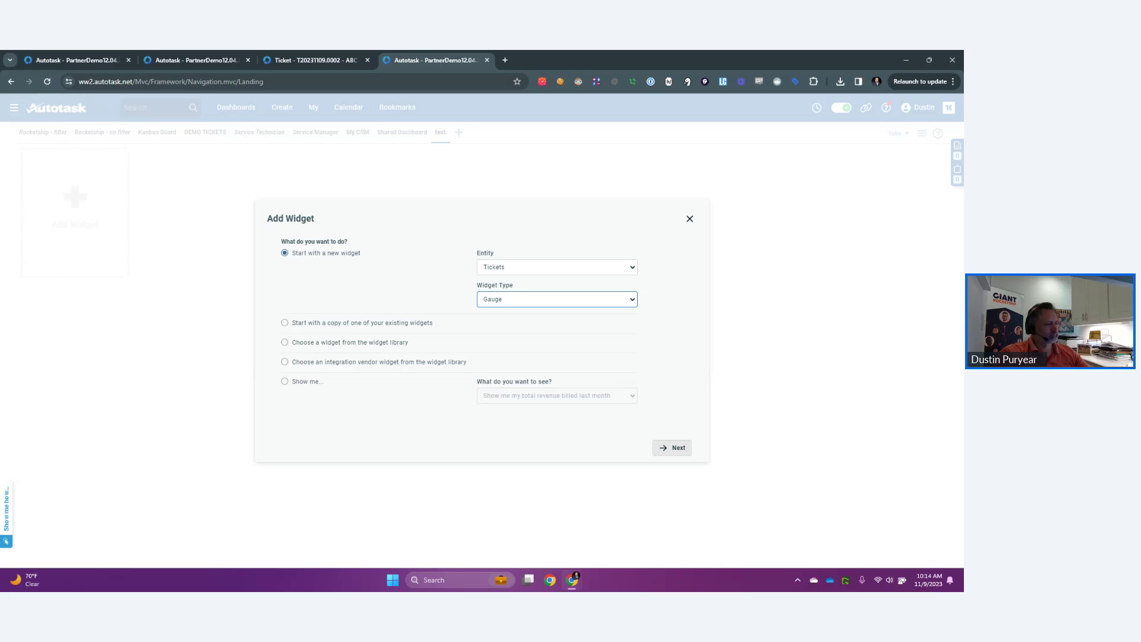
left_click(556, 267)
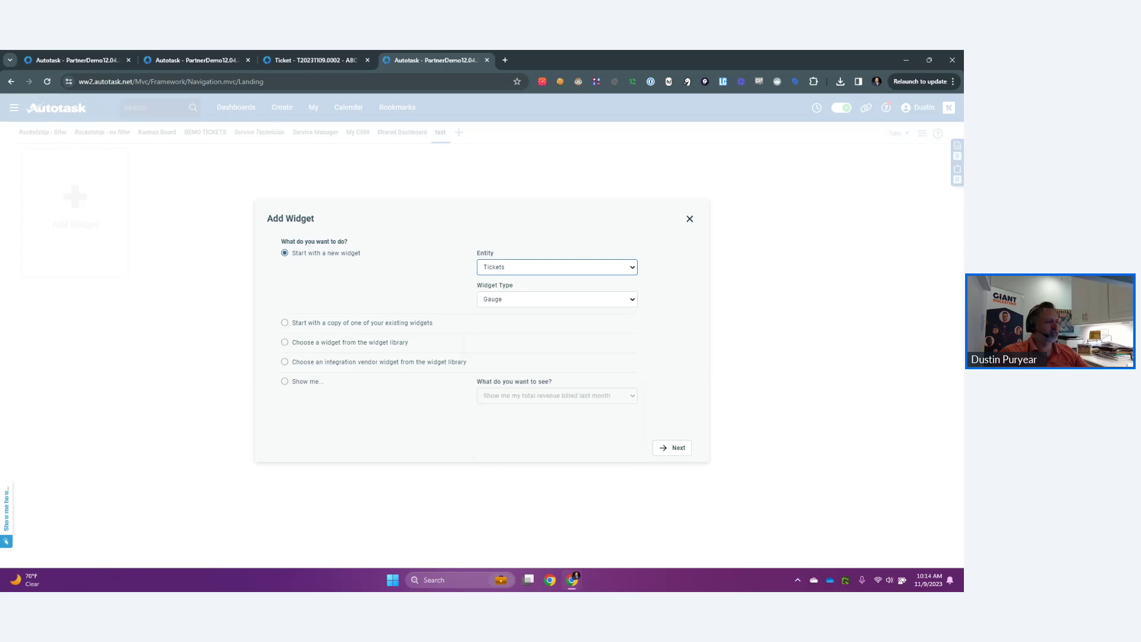
left_click(557, 299)
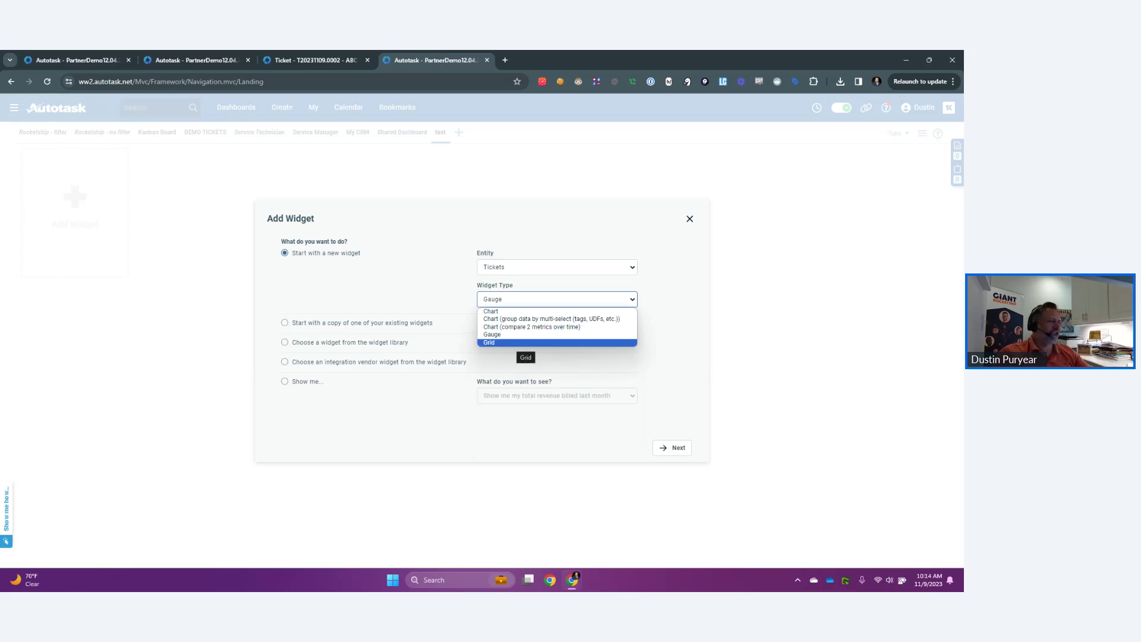
left_click(517, 343)
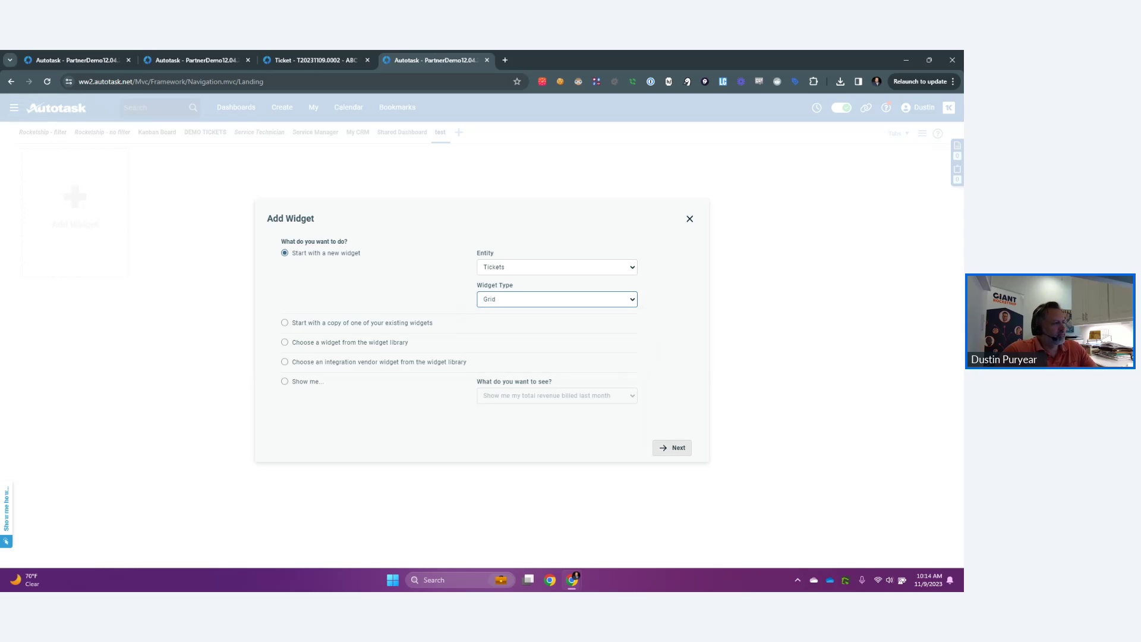
left_click(672, 448)
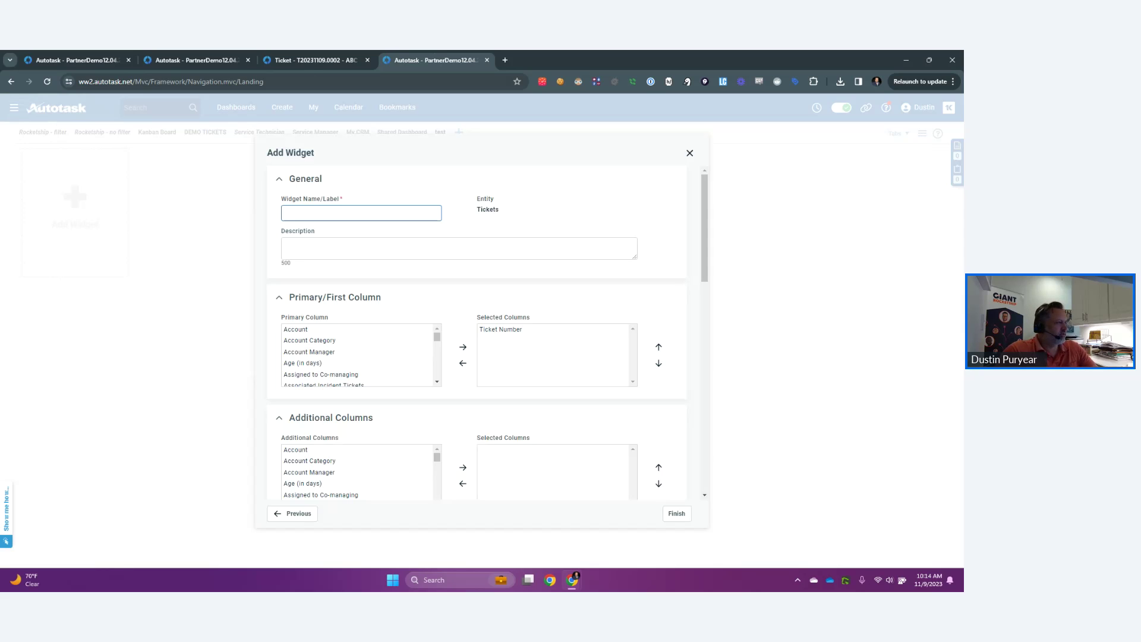
Step: Name the widget Open Project Tickets and add Account to its primary column
type("Open ")
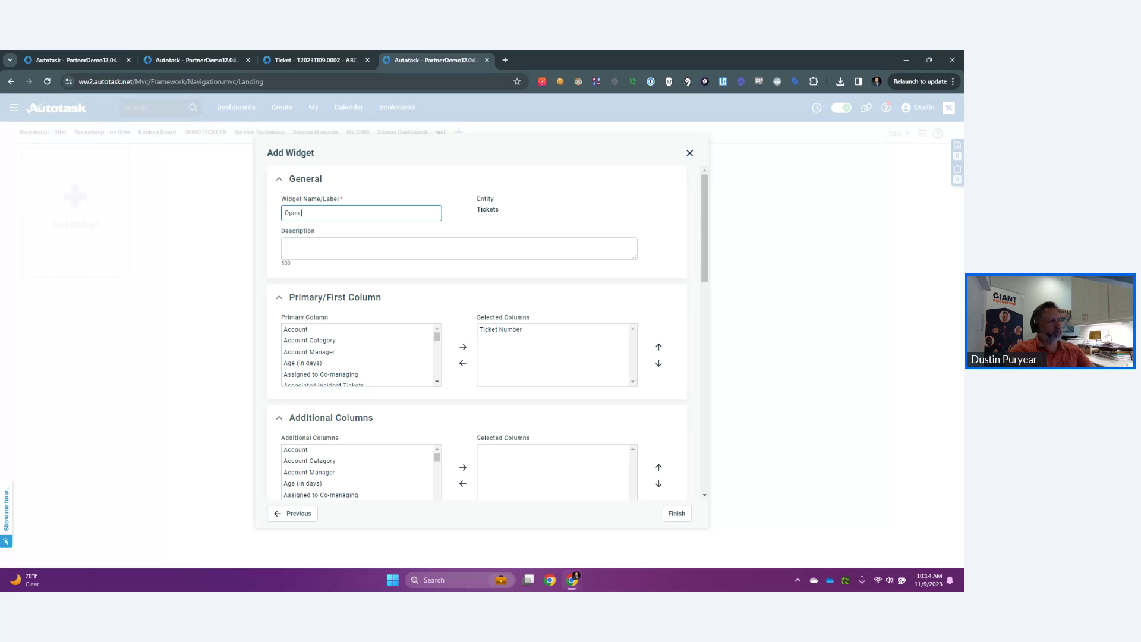
type("Project Tickets")
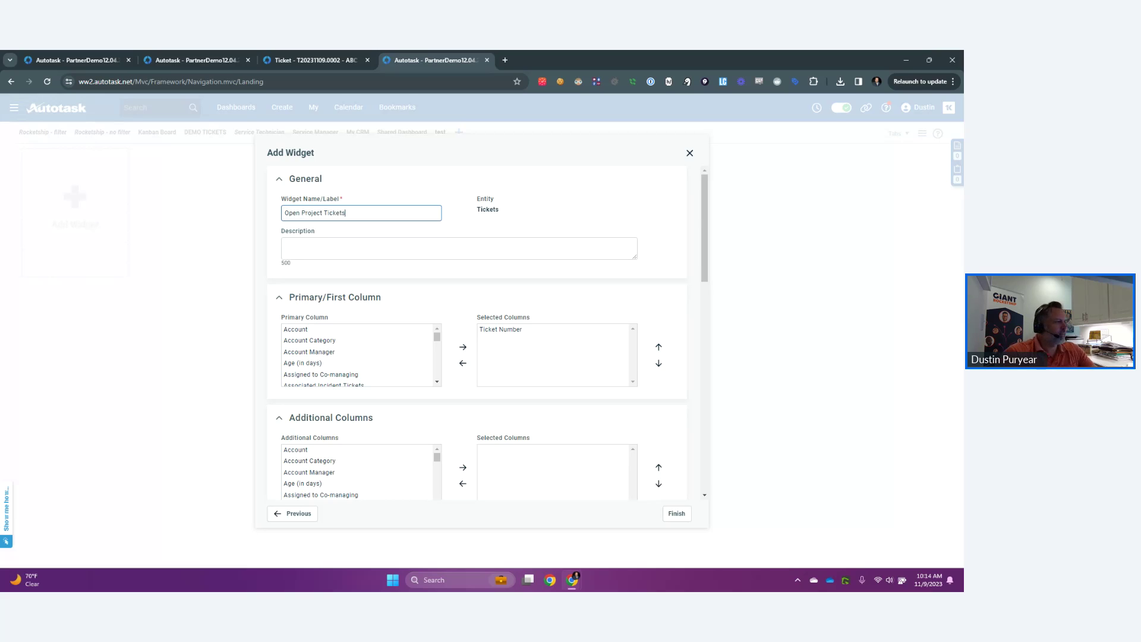
double_click(295, 329)
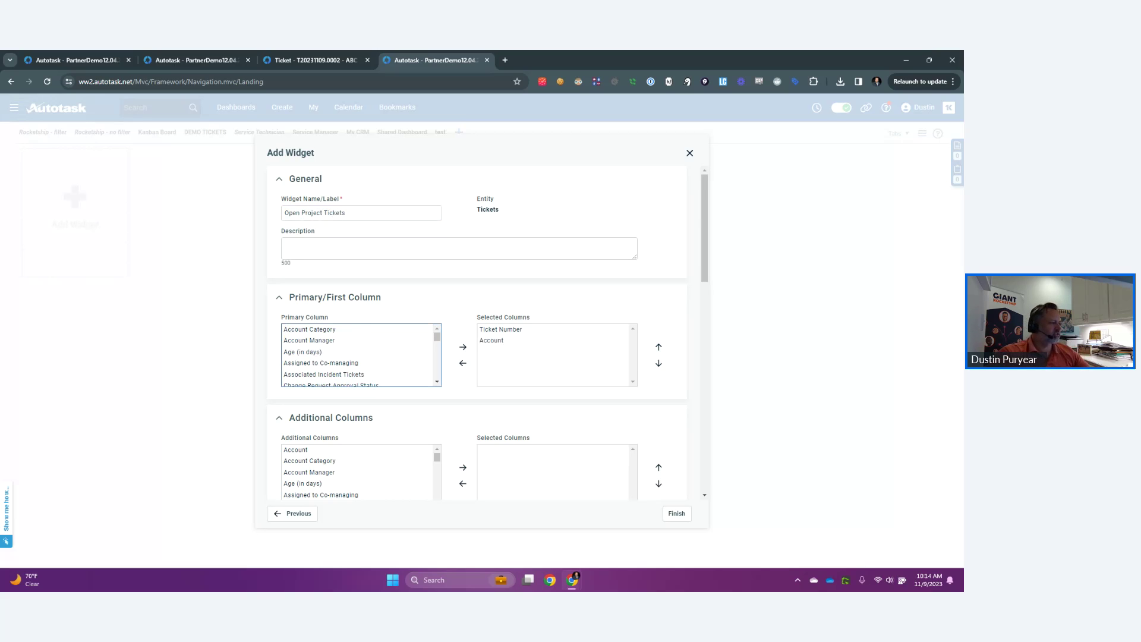
Step: Add Ticket Type and Title to the selected columns of the widget's primary column
scroll(360, 355, "down", 1)
scroll(361, 355, "down", 10)
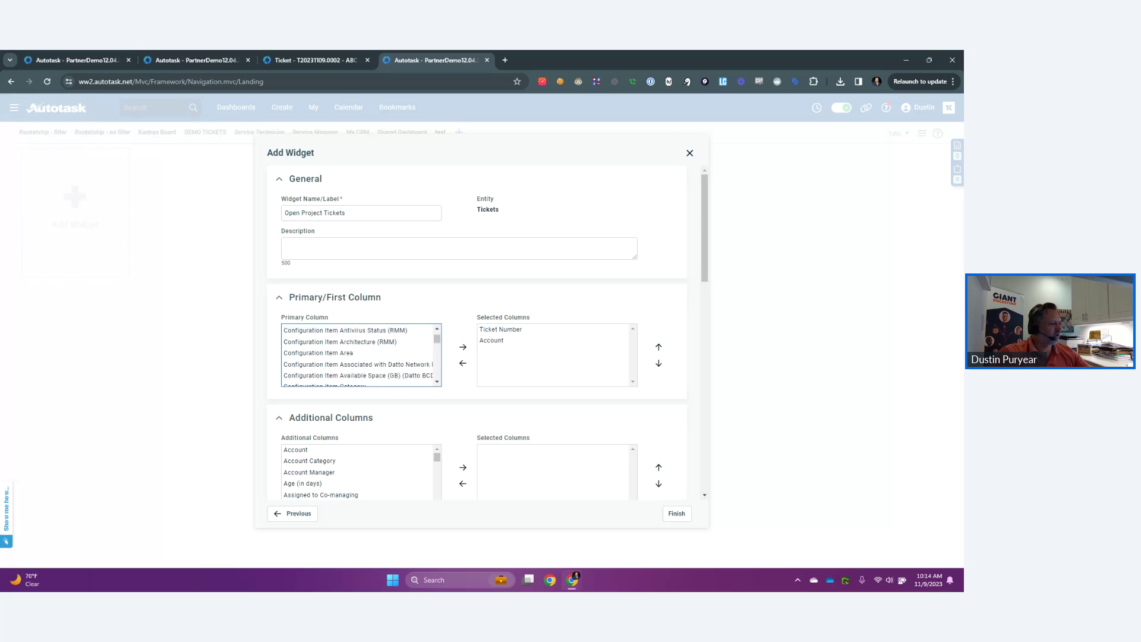
scroll(361, 355, "down", 2)
left_click(356, 356)
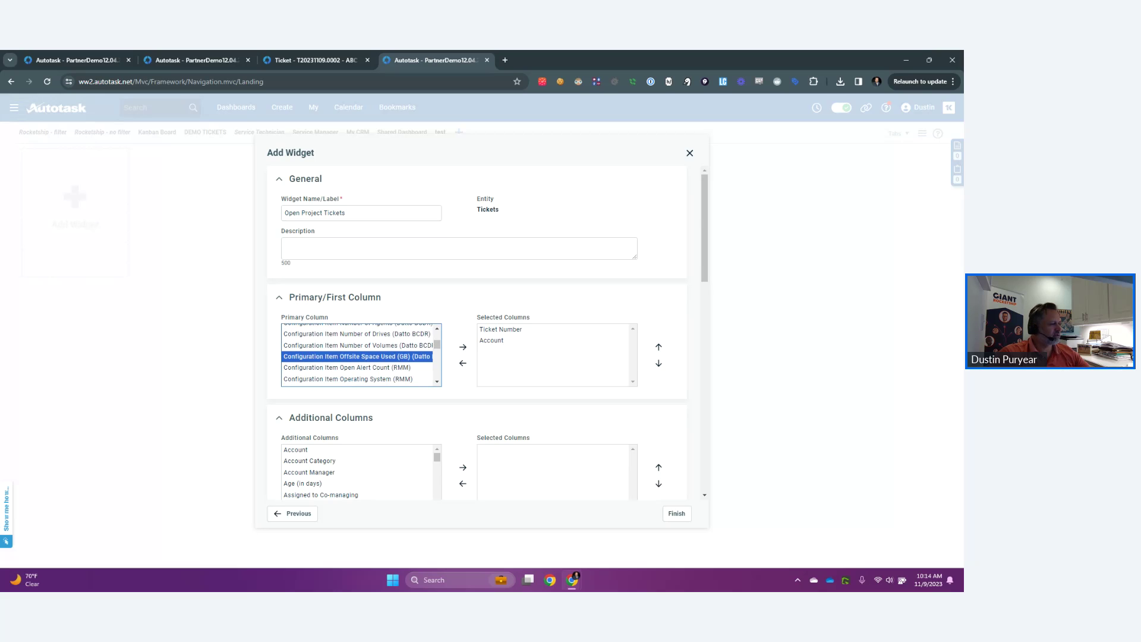
scroll(360, 355, "down", 15)
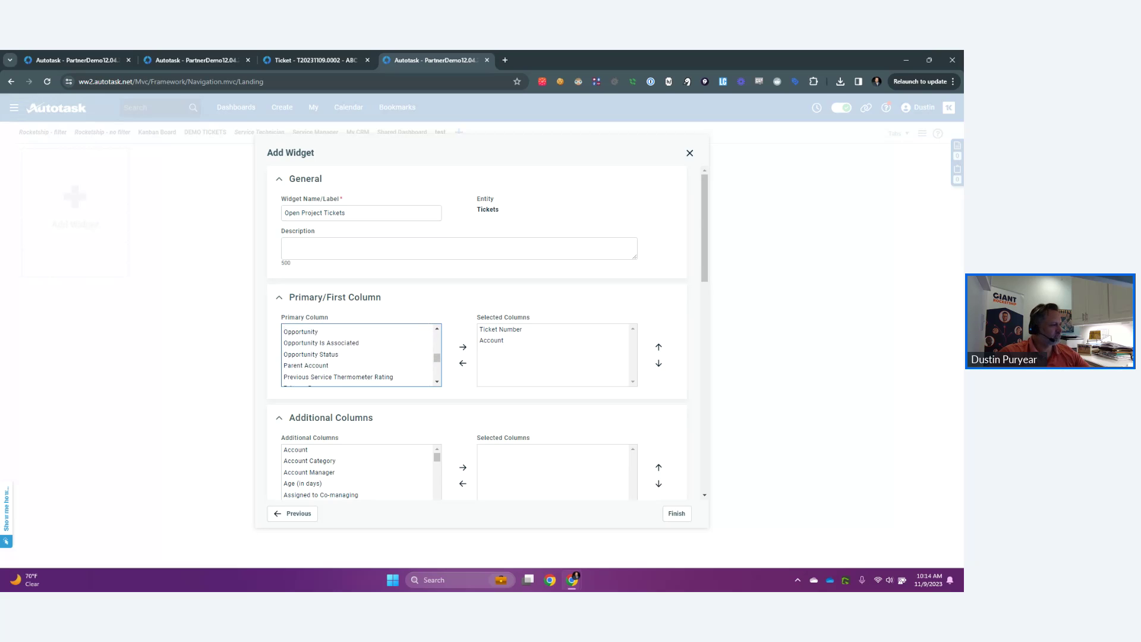
scroll(360, 355, "down", 8)
left_click(356, 365)
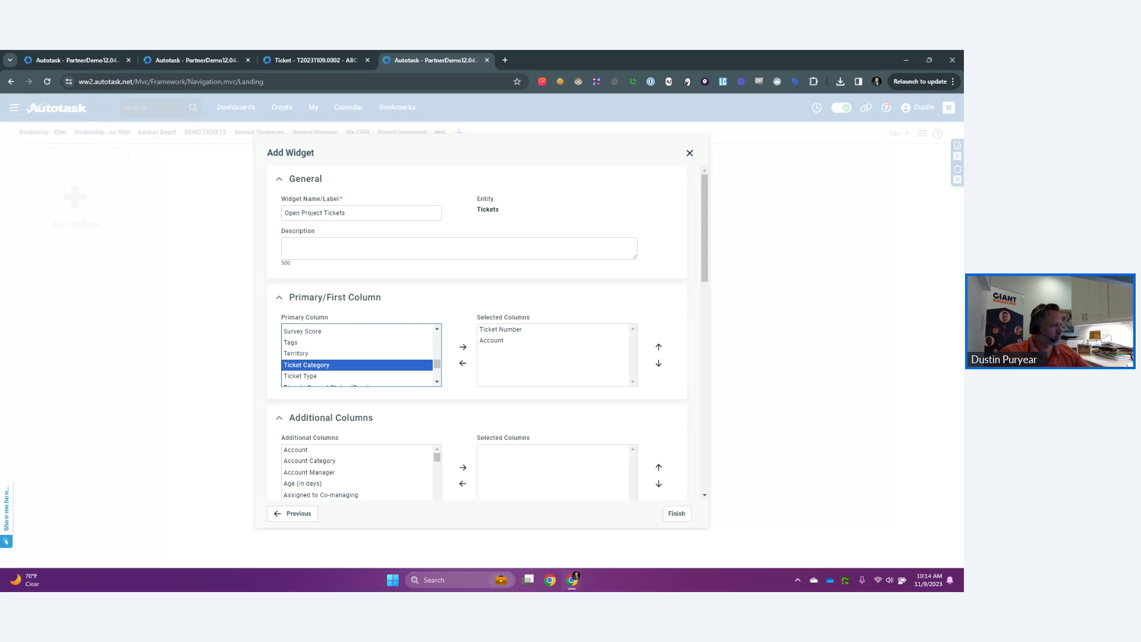
double_click(357, 375)
scroll(357, 375, "down", 1)
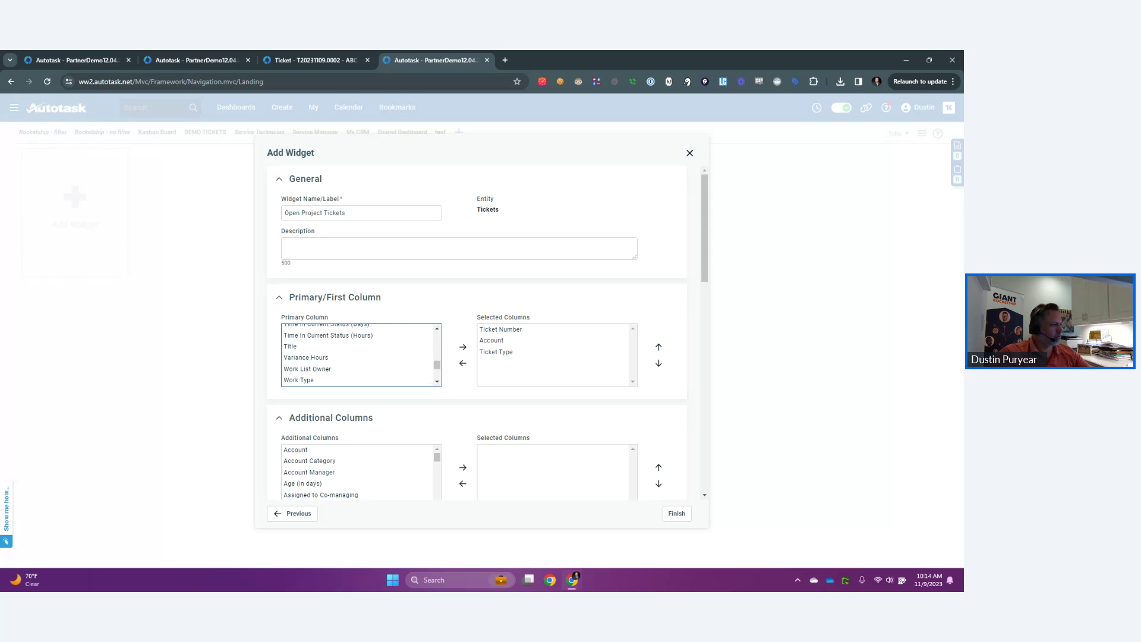
double_click(357, 345)
Step: Set Filter 1 to Ticket Category, Equal to, Project
scroll(356, 356, "up", 2)
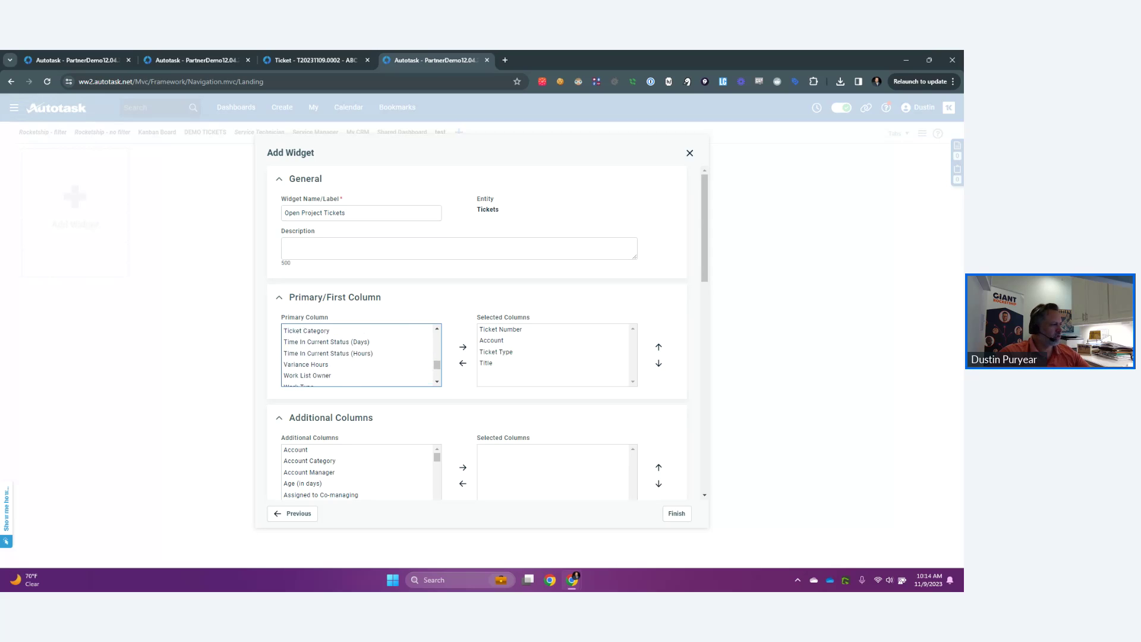
scroll(357, 355, "up", 2)
scroll(357, 354, "down", 3)
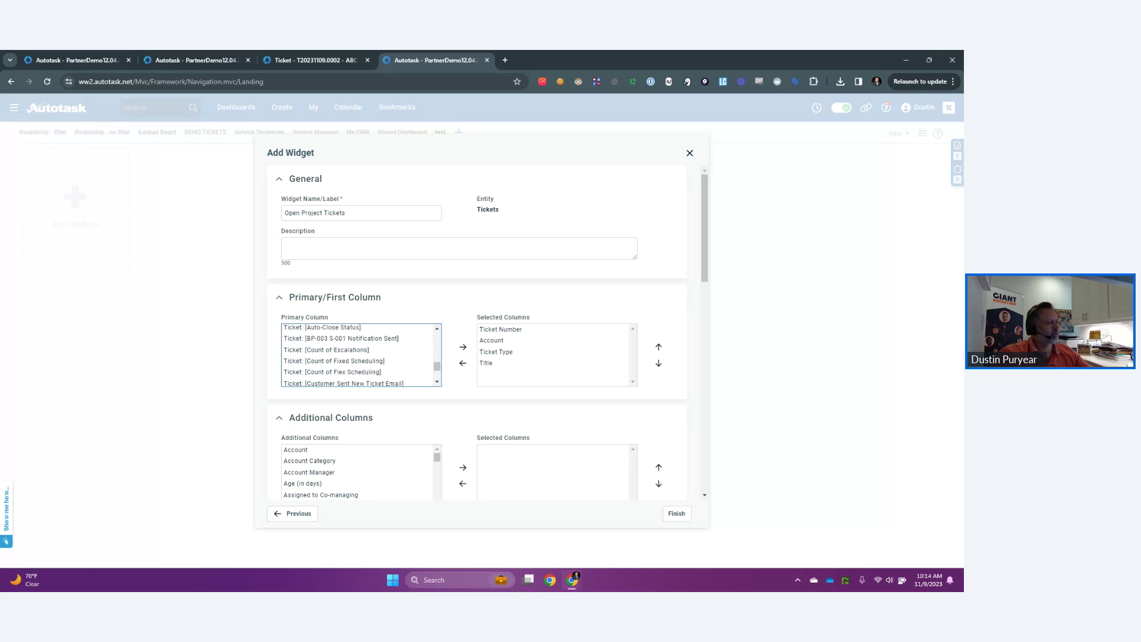
scroll(475, 333, "down", 5)
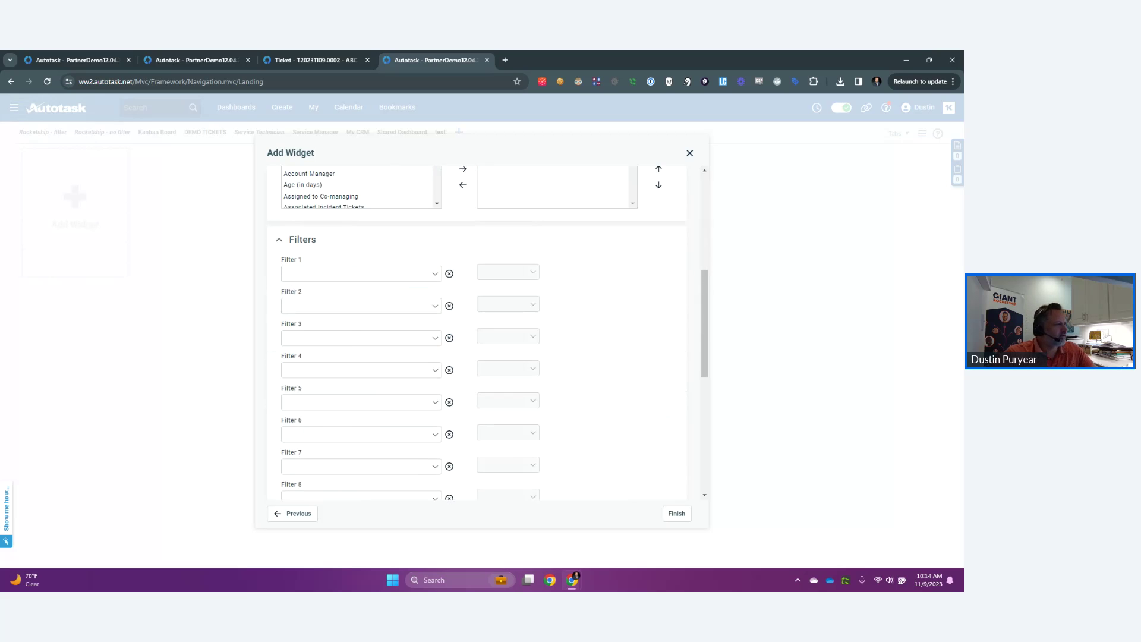
left_click(360, 274)
scroll(360, 356, "down", 1)
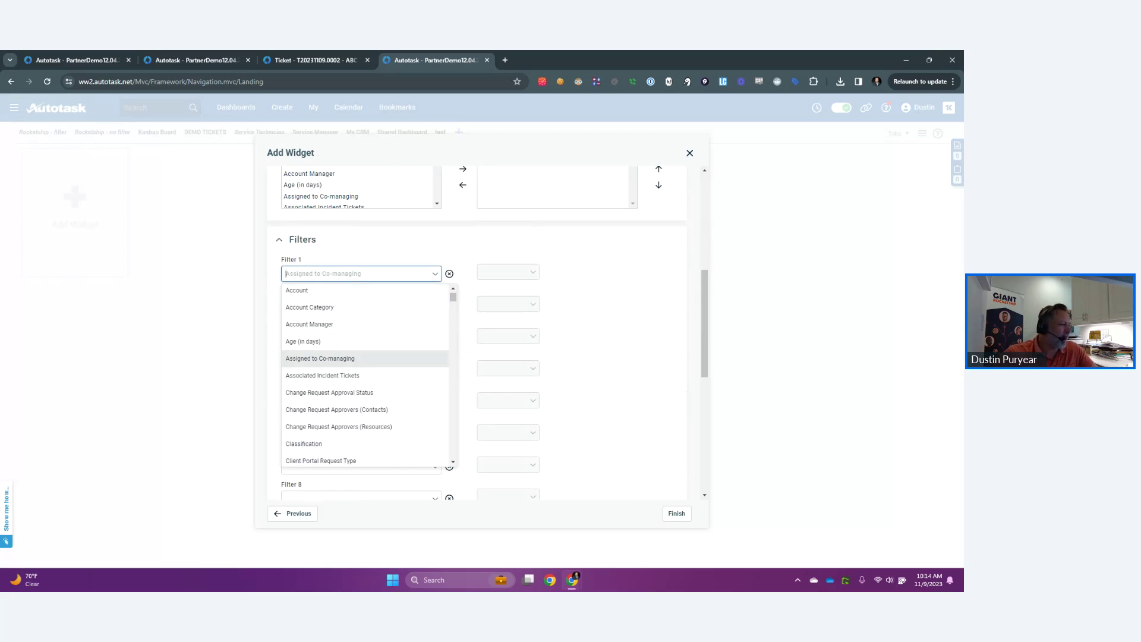
key("Down")
key("Down")
key("Down")
key("Down")
key("Down")
key("Down")
key("Down")
key("Down")
key("Down")
key("Down")
scroll(365, 375, "down", 3)
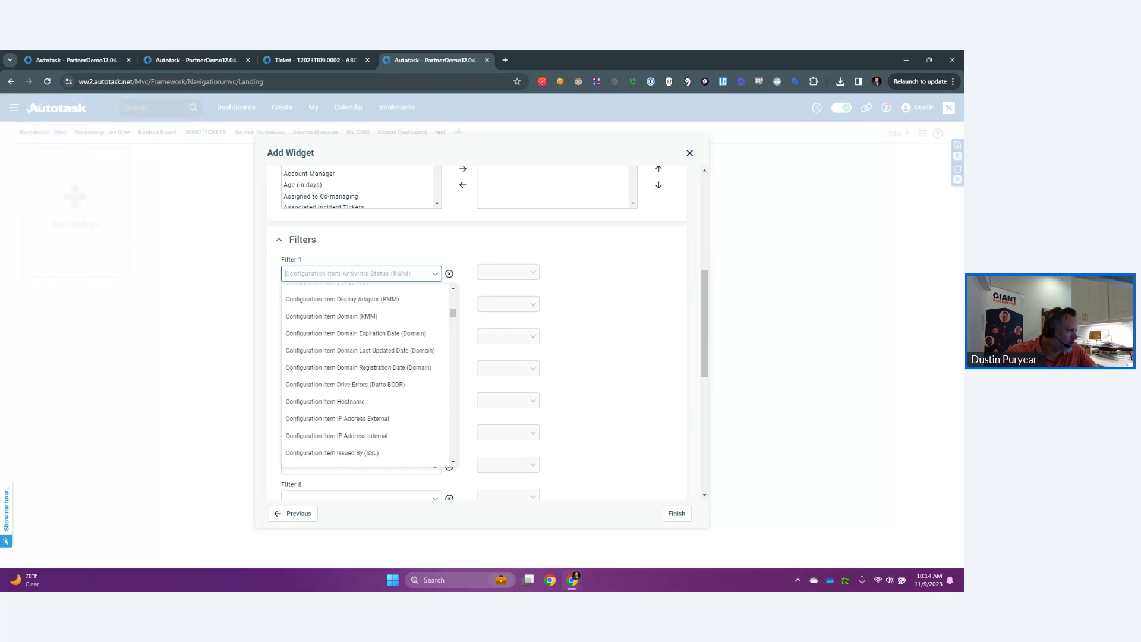
scroll(366, 374, "down", 3)
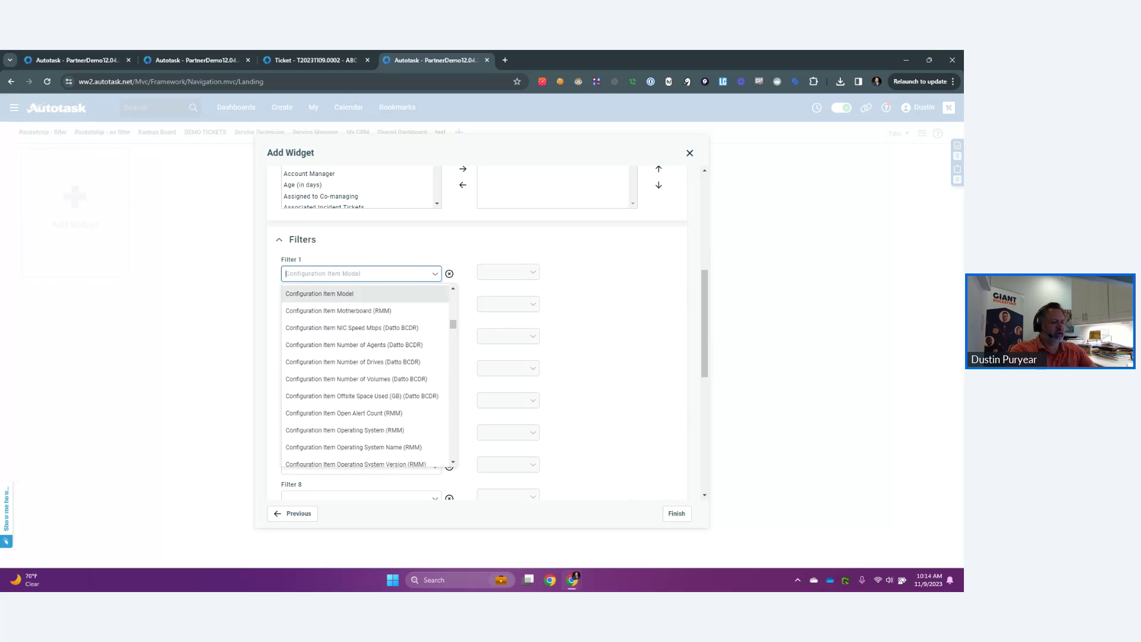
type("catego")
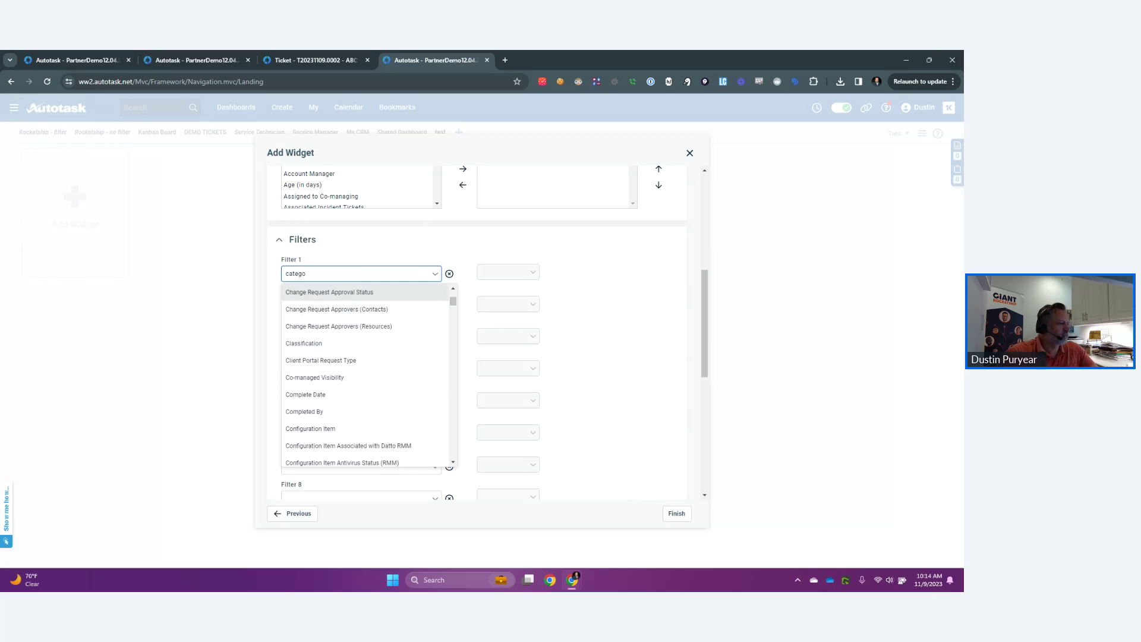
scroll(366, 326, "down", 4)
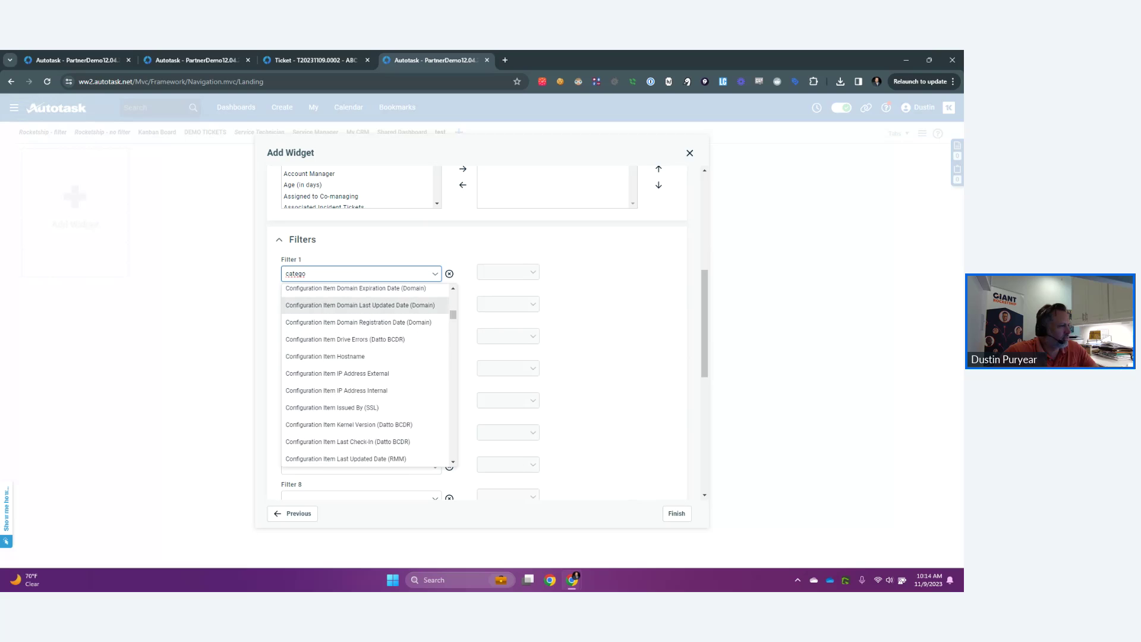
left_click_drag(453, 314, 453, 436)
scroll(365, 375, "down", 10)
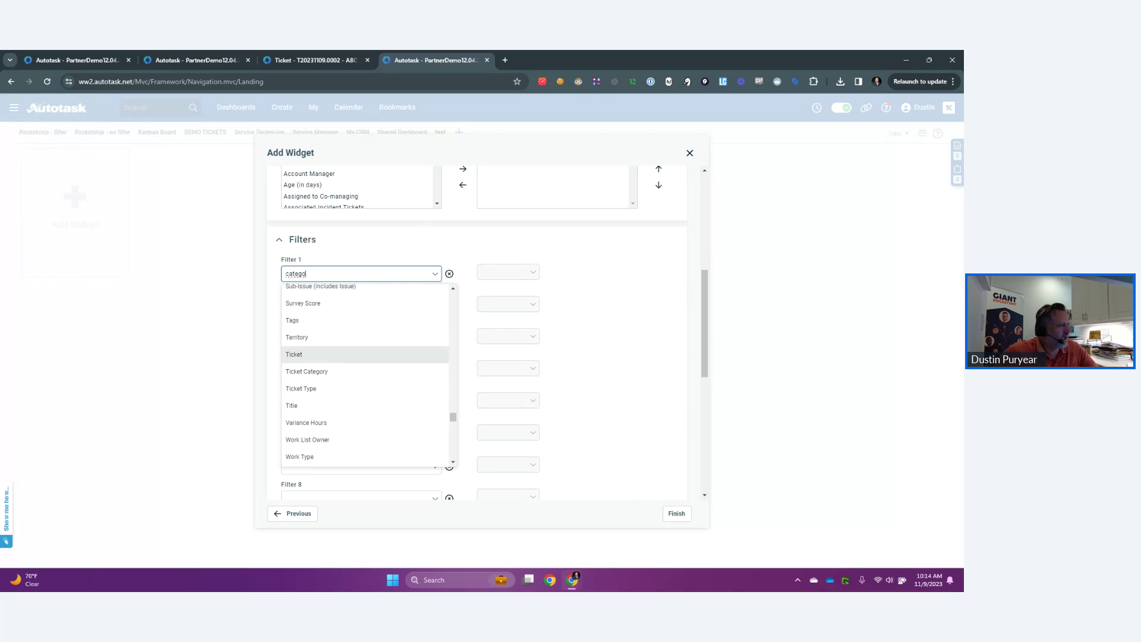
left_click(307, 396)
left_click(591, 272)
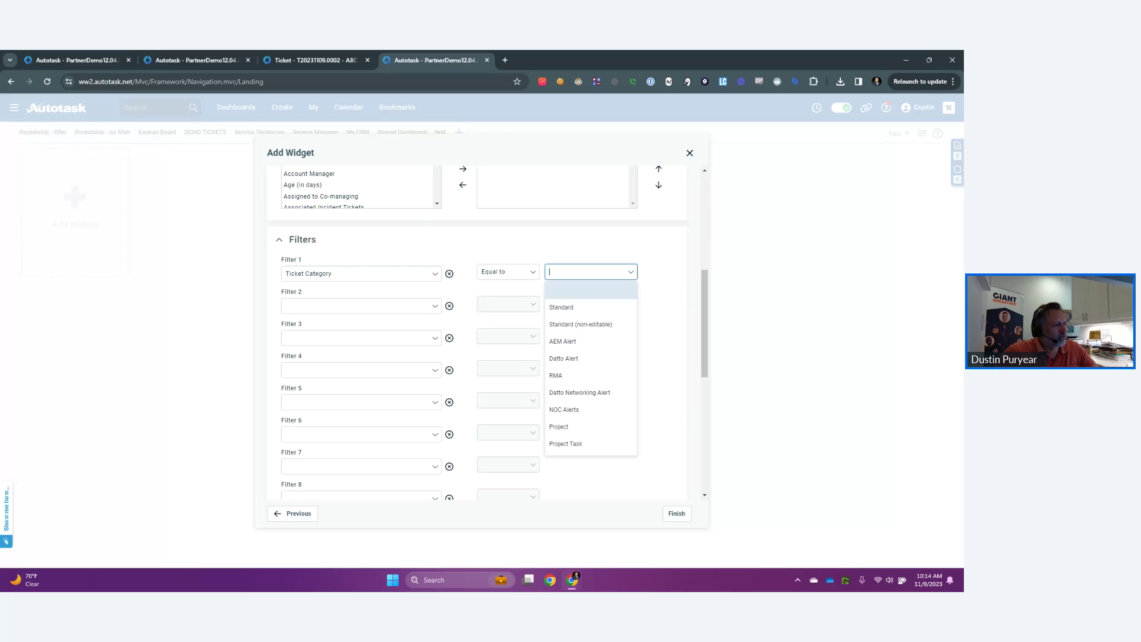
left_click(558, 426)
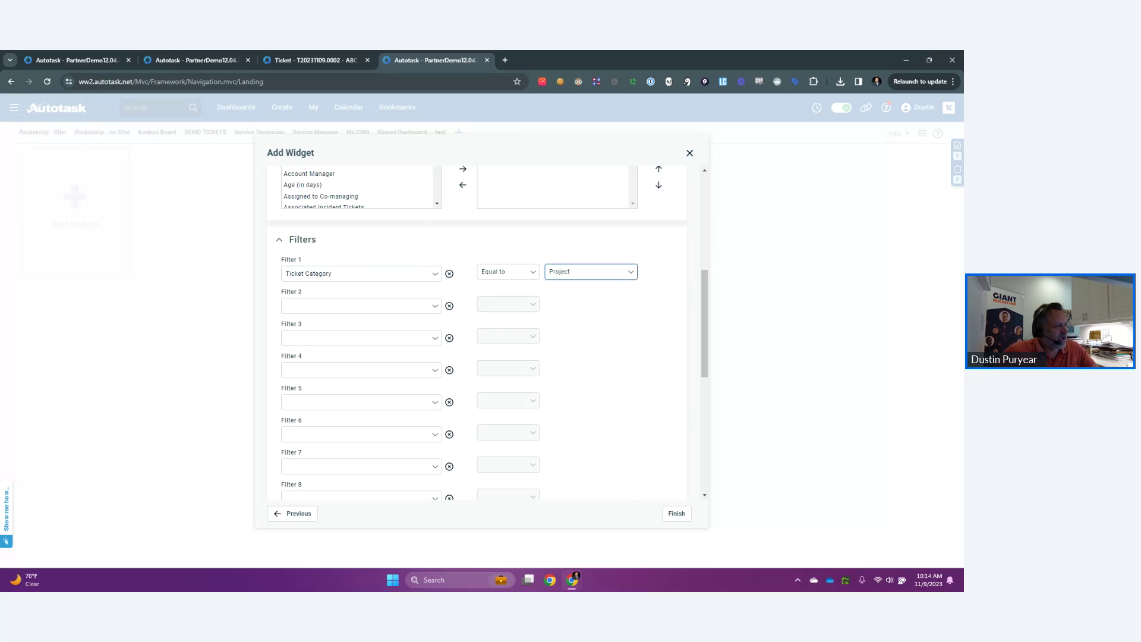
Step: Set Filter 2 to Status with the operator Not Equal to, and choose the status to exclude
left_click(361, 306)
type("stat")
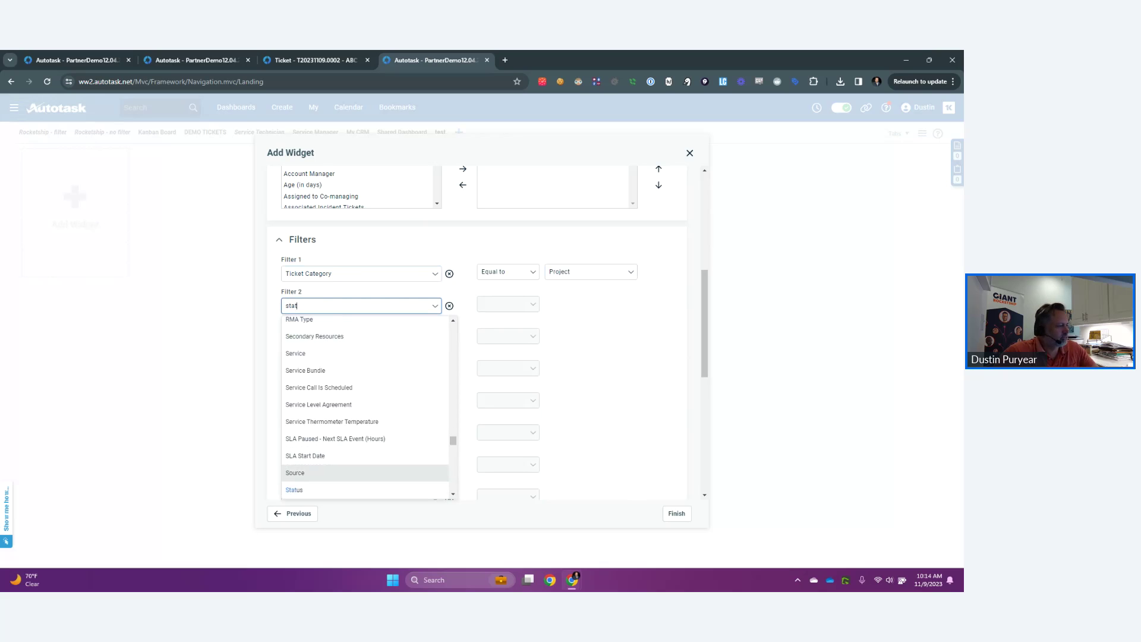
key("Return")
left_click(507, 303)
left_click(499, 338)
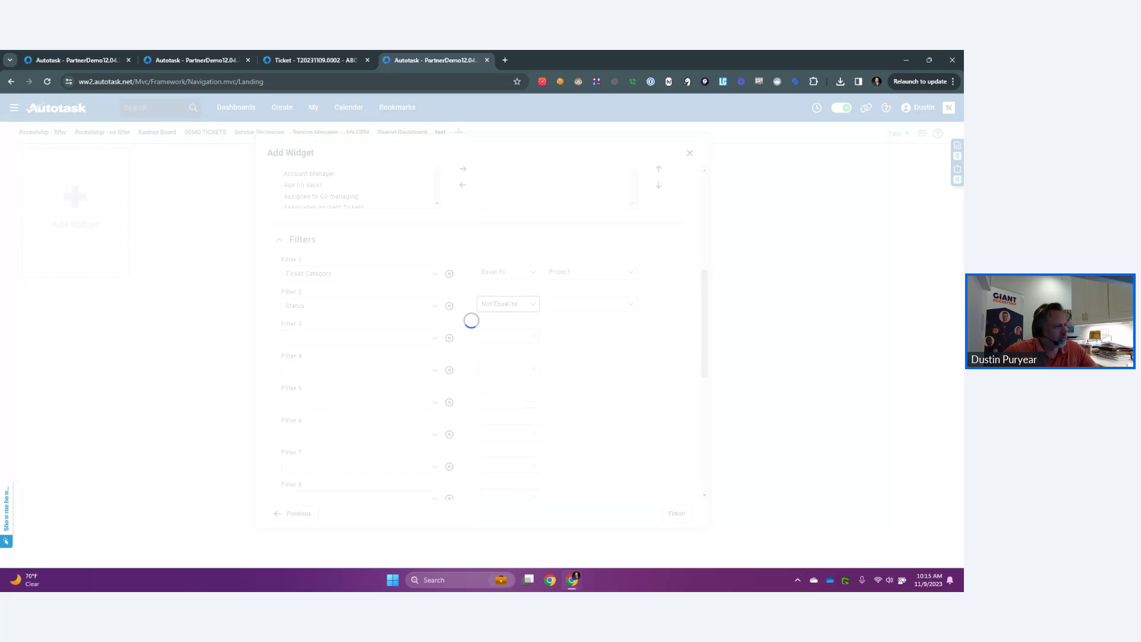
left_click(590, 303)
key("Down")
key("Down")
key("Down")
key("Down")
key("Down")
key("Down")
key("Down")
key("Down")
key("Down")
key("Down")
key("Down")
key("Down")
key("Down")
key("Down")
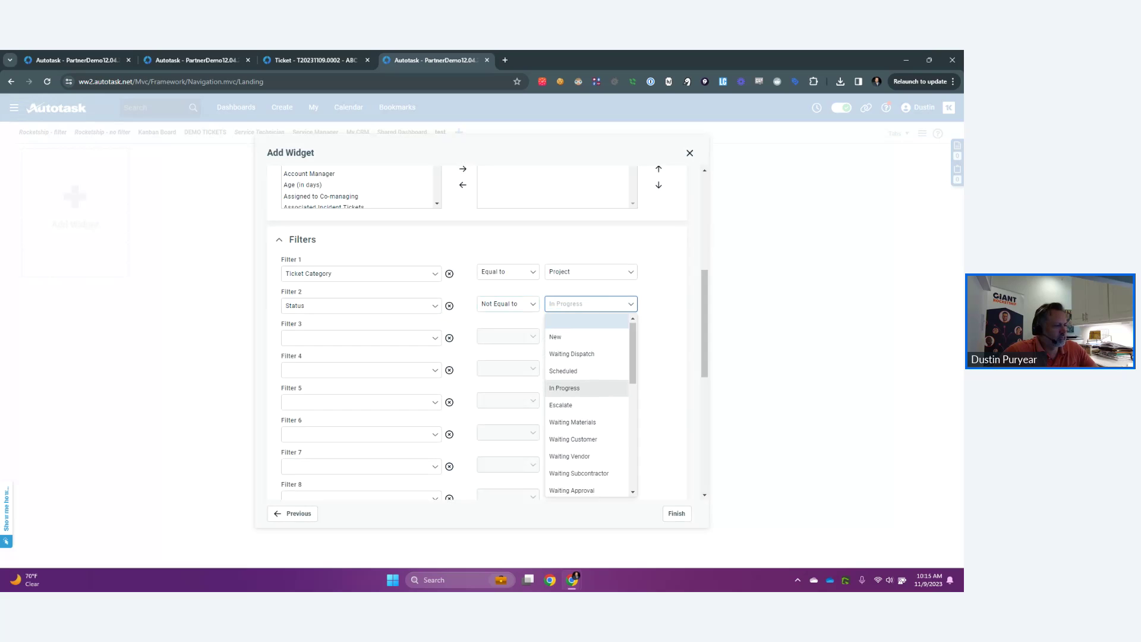
left_click(561, 473)
Step: Base the widget's displayed data on Account and finish the widget
left_click(676, 513)
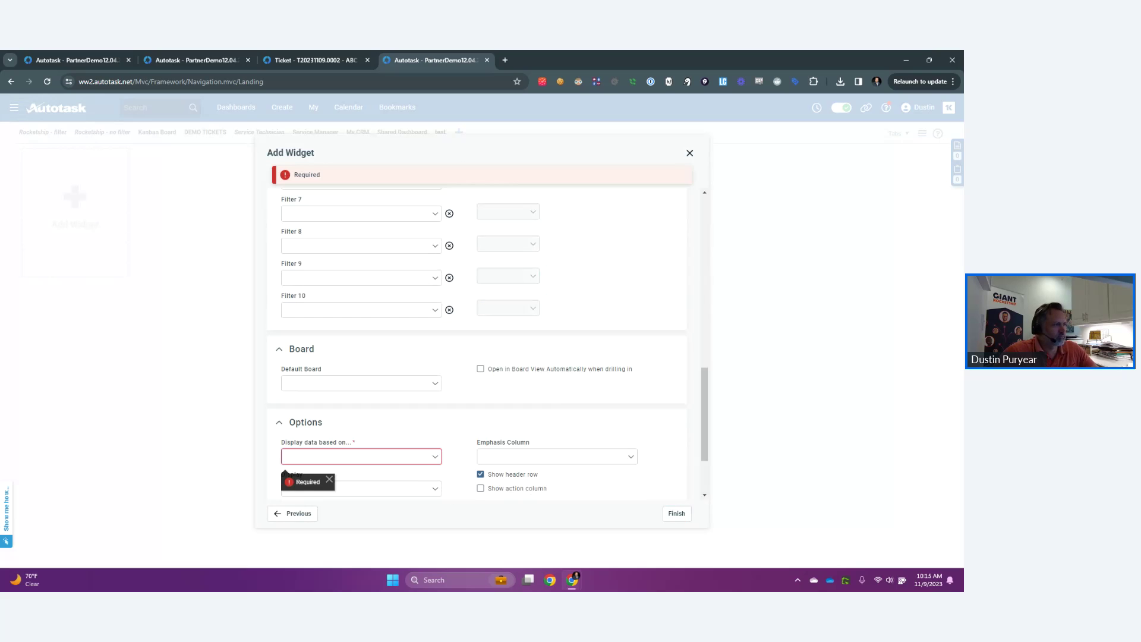
scroll(477, 343, "down", 2)
left_click(361, 364)
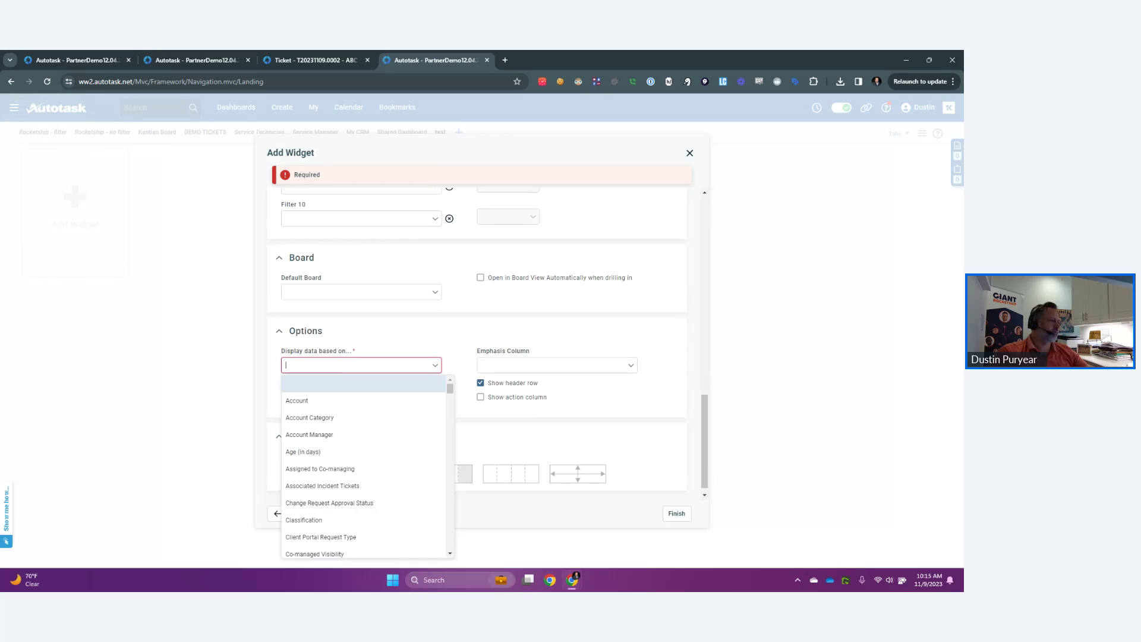
key("Down")
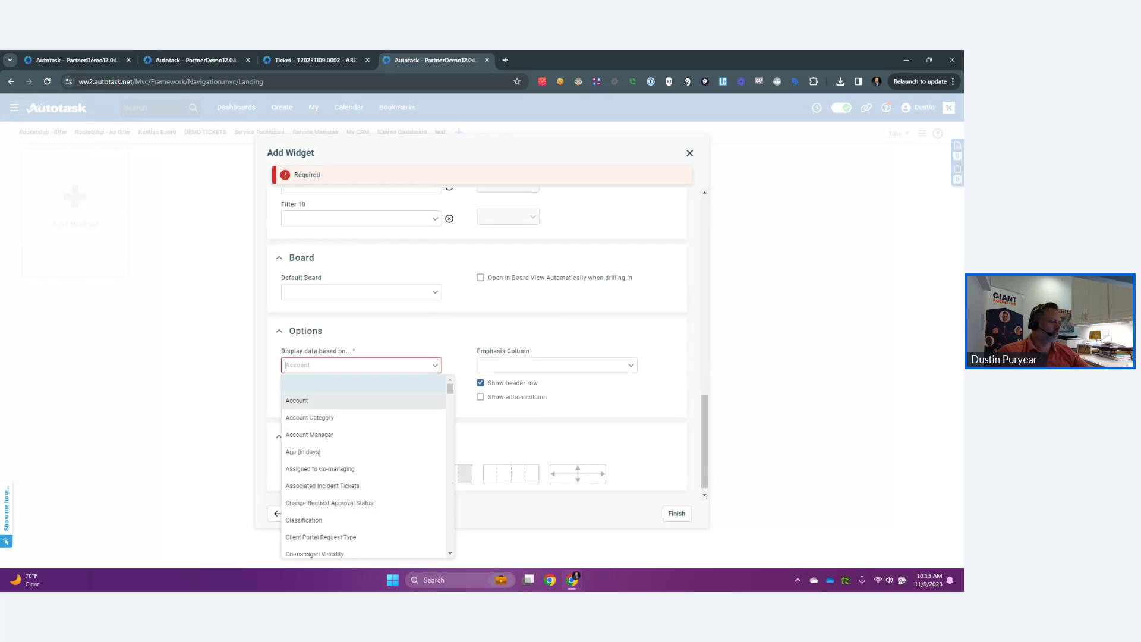
key("Return")
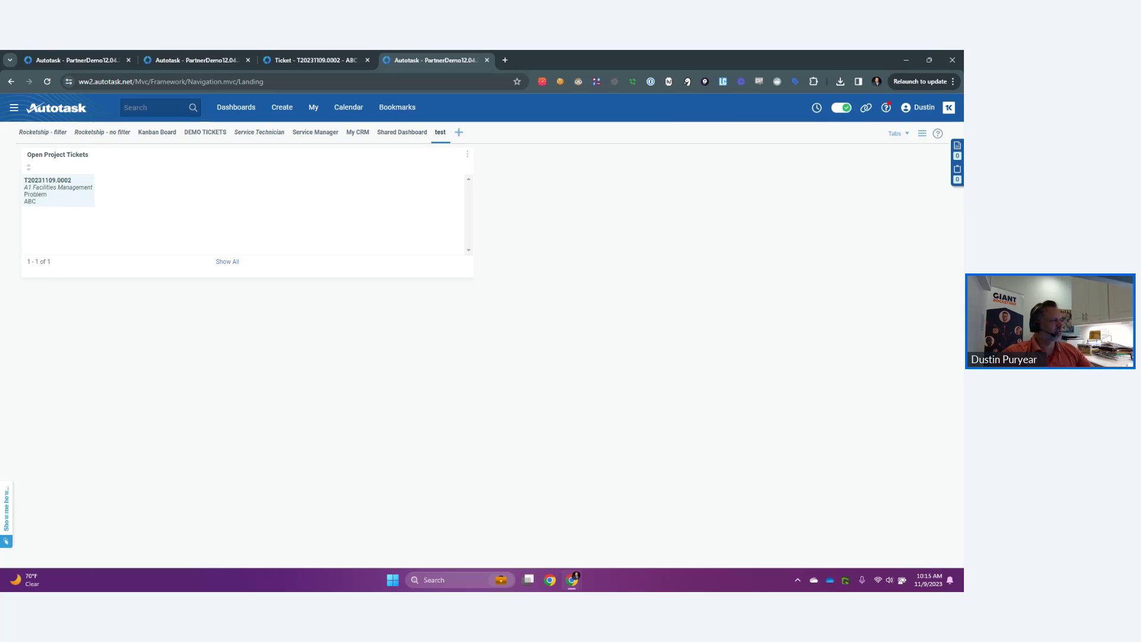
Step: Open the ABC ticket from the Open Project Tickets widget, maximize its window and review its details and linked incidents
left_click(57, 191)
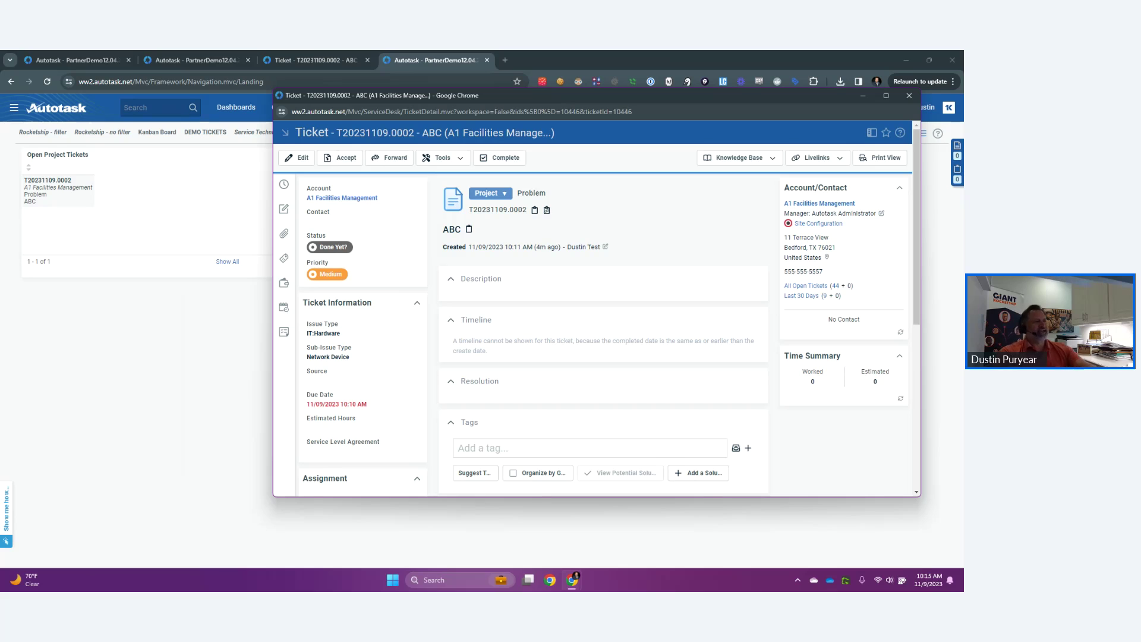
key("super+Up")
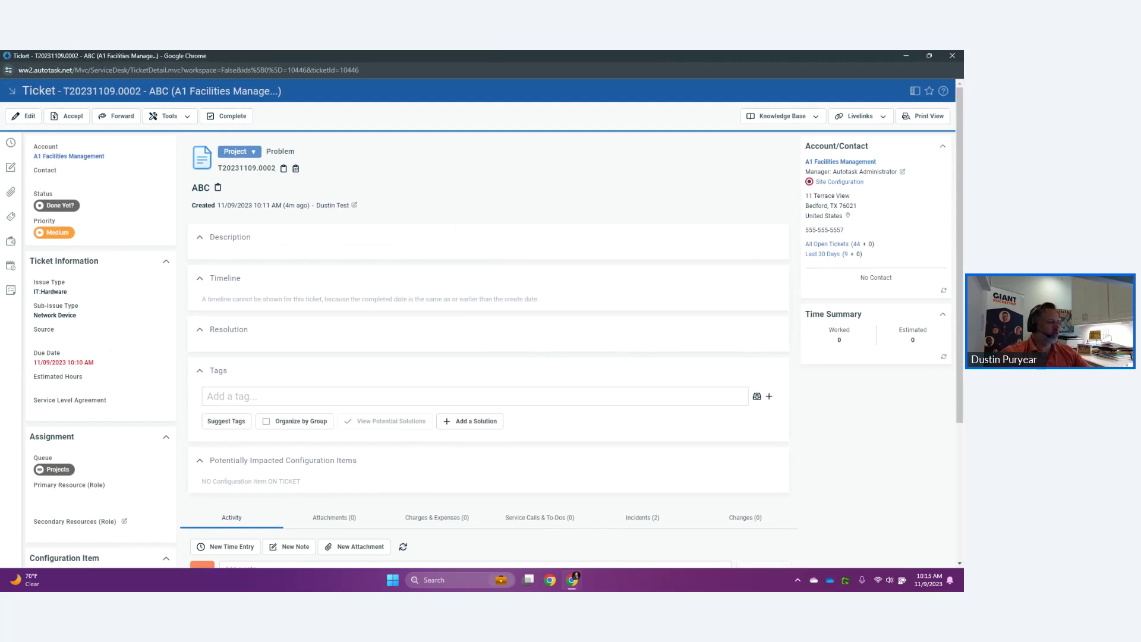
scroll(488, 326, "down", 2)
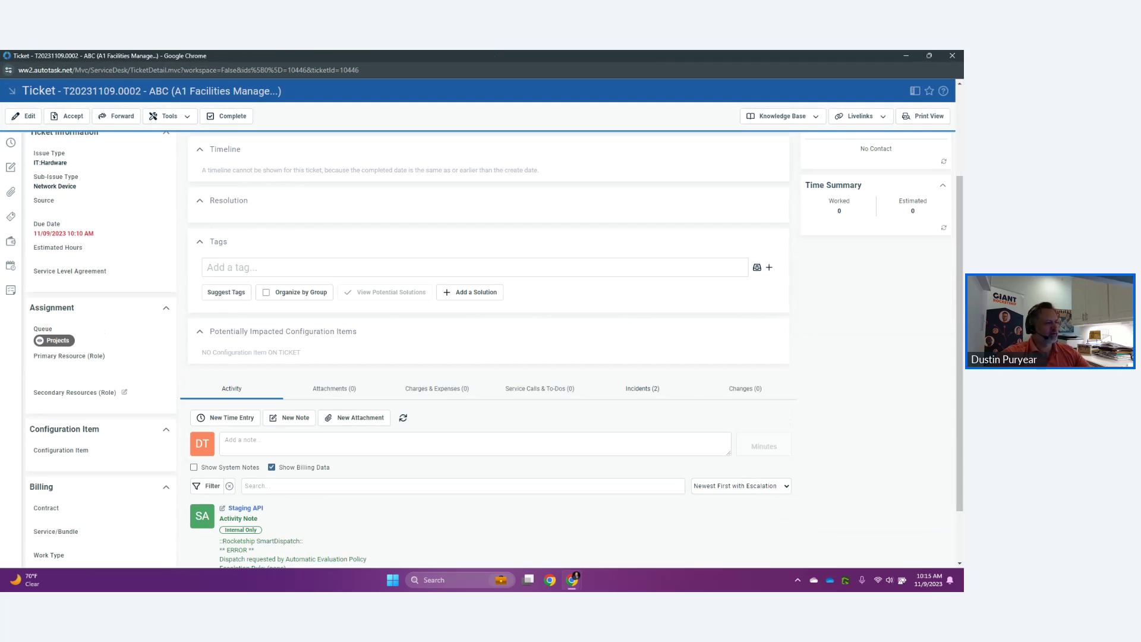
left_click(642, 388)
scroll(641, 388, "up", 2)
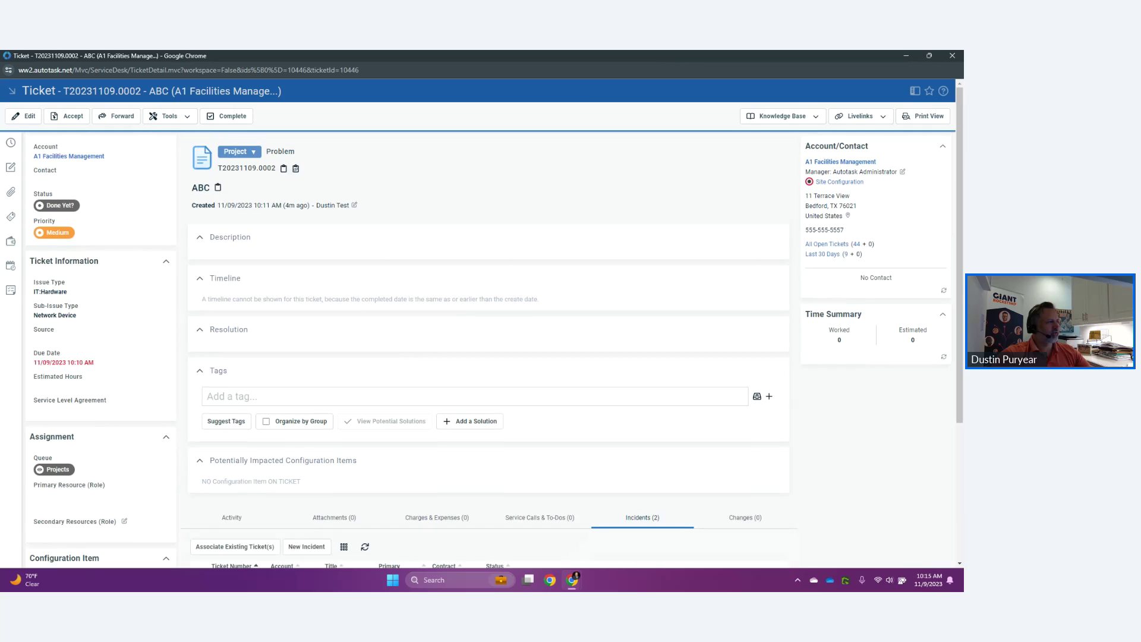
scroll(487, 347, "down", 3)
scroll(487, 347, "up", 3)
scroll(487, 348, "down", 3)
Step: Open the ABC - Task1 incident in a new browser tab and review its details and activity section
middle_click(219, 418)
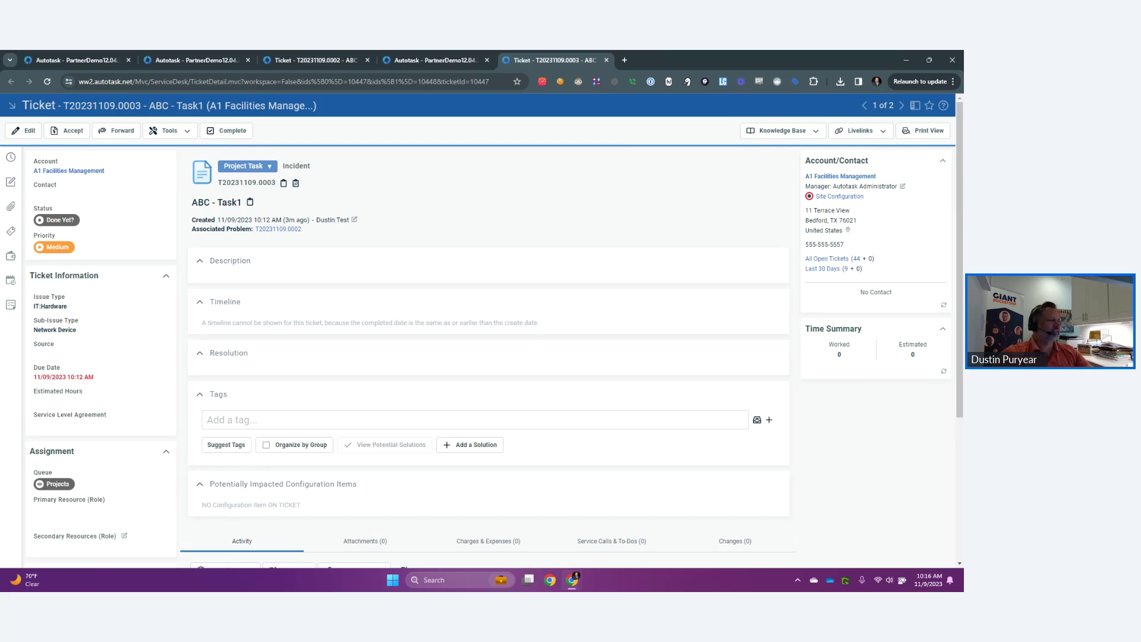
scroll(487, 356, "down", 3)
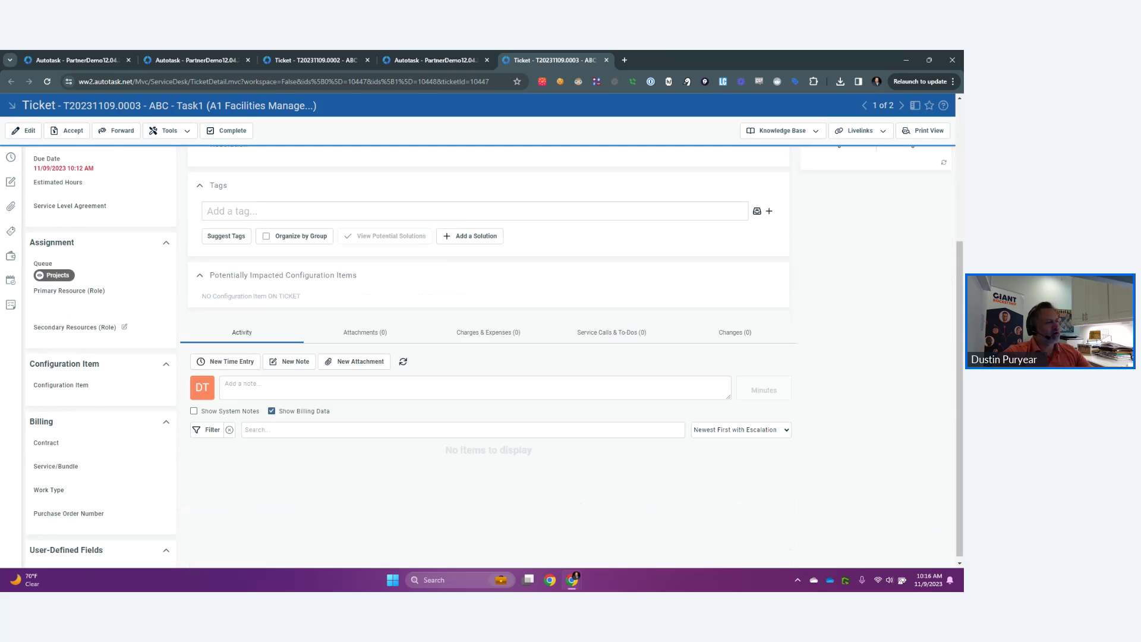
scroll(487, 356, "up", 3)
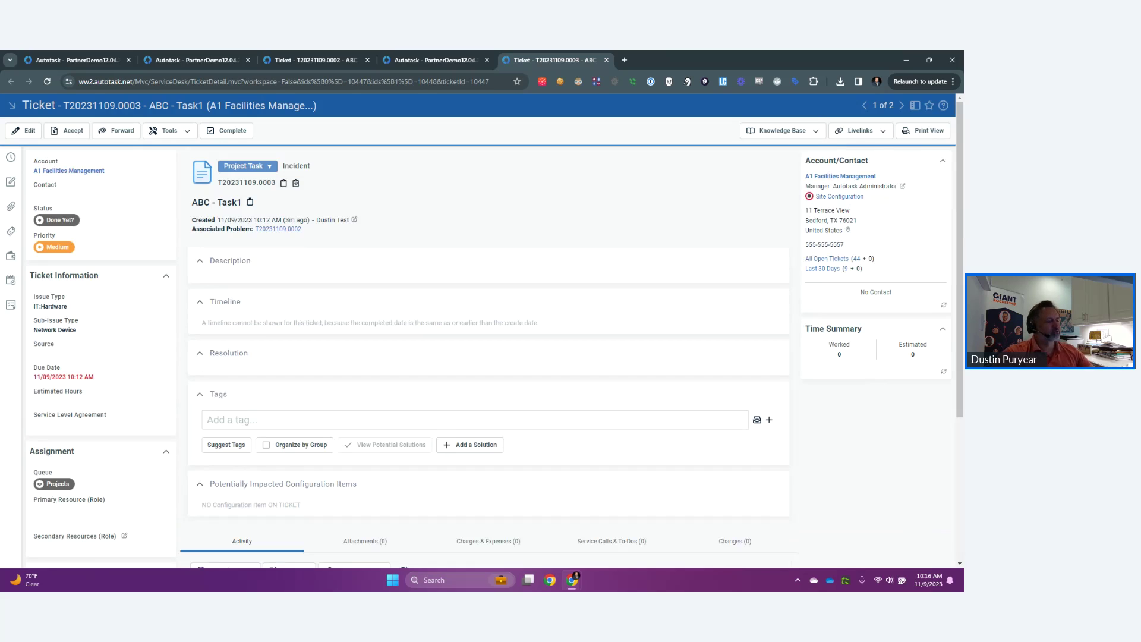